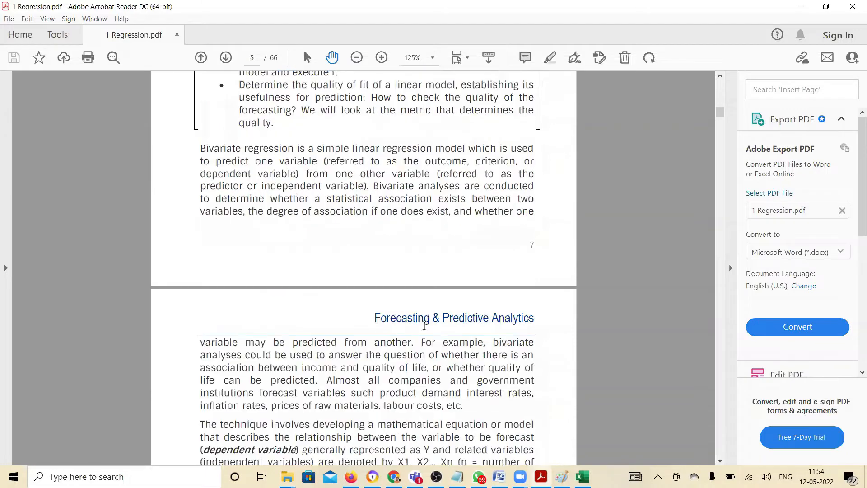
Examine Illustration 1 on study hours and marks obtained, including the Hours vs Marks scatter plot, in the regression PDF
scroll(424, 326, "down", 2)
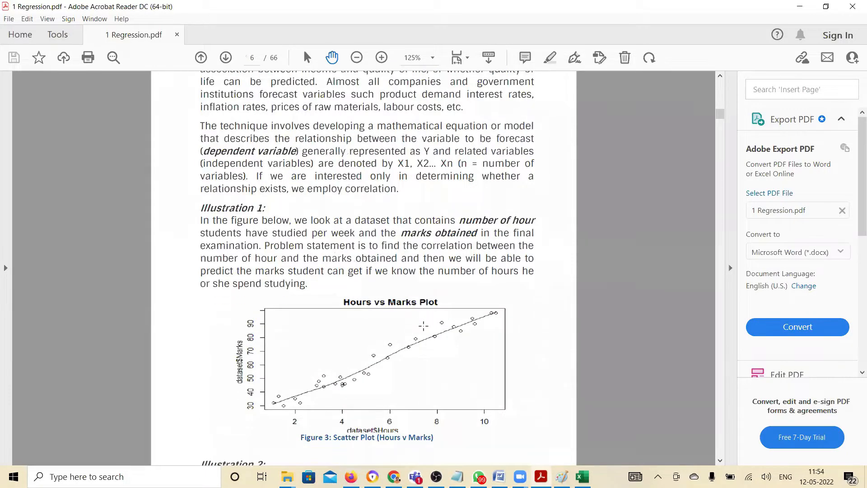
scroll(423, 326, "down", 3)
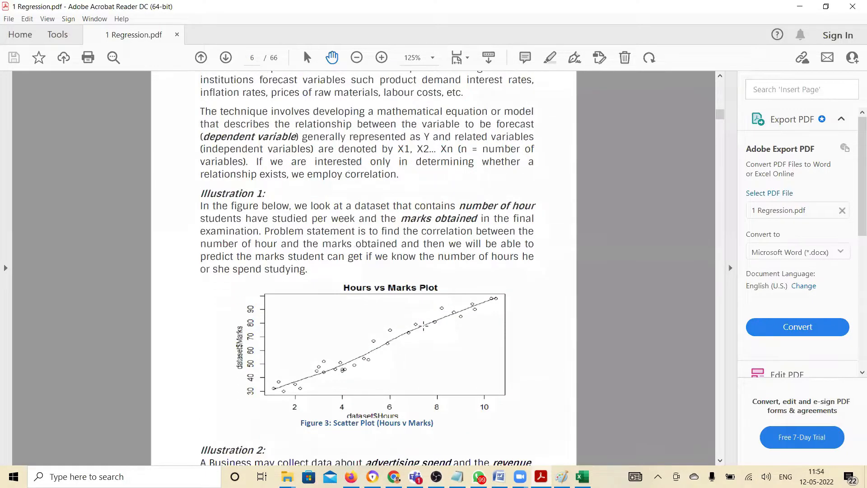
scroll(423, 326, "up", 2)
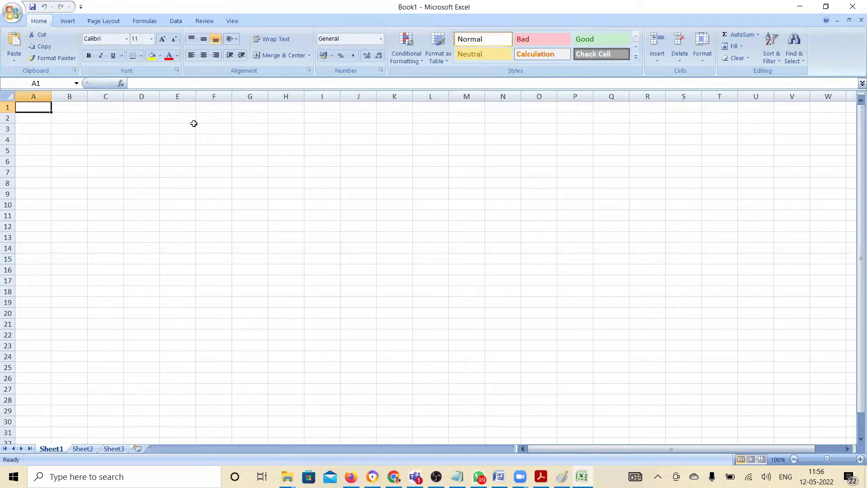
In the blank Excel workbook, enter the column headers Hours in A1 and Marks in B1
type("Marks")
key("BackSpace")
key("BackSpace")
key("BackSpace")
key("BackSpace")
key("BackSpace")
type("Hours")
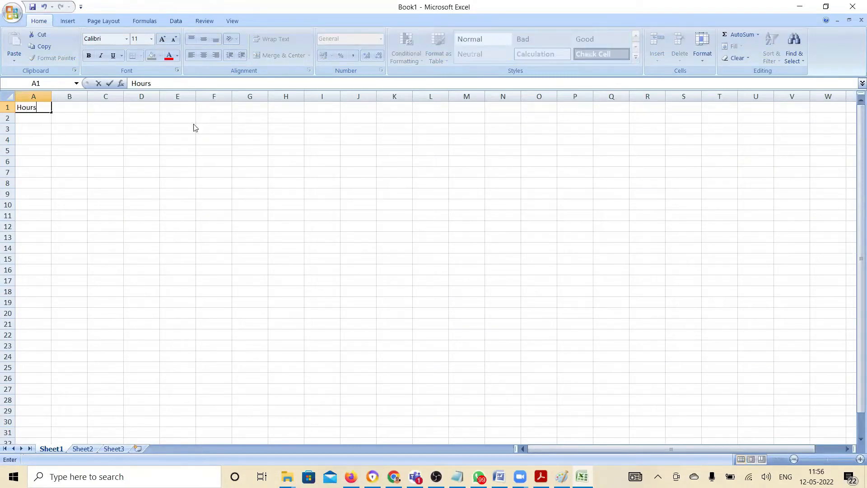
key("Tab")
type("Marks")
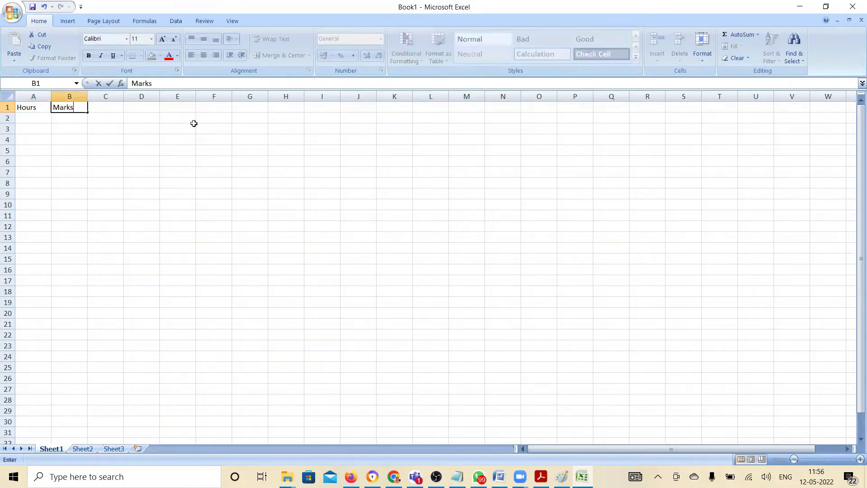
key("Return")
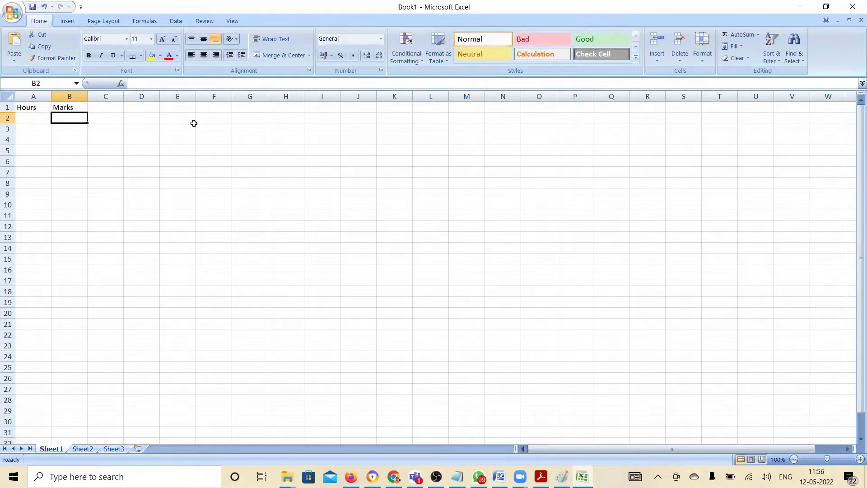
Enter the question "To forecast marks obtained in final exam?" in cell F1
left_click(217, 107)
type("To")
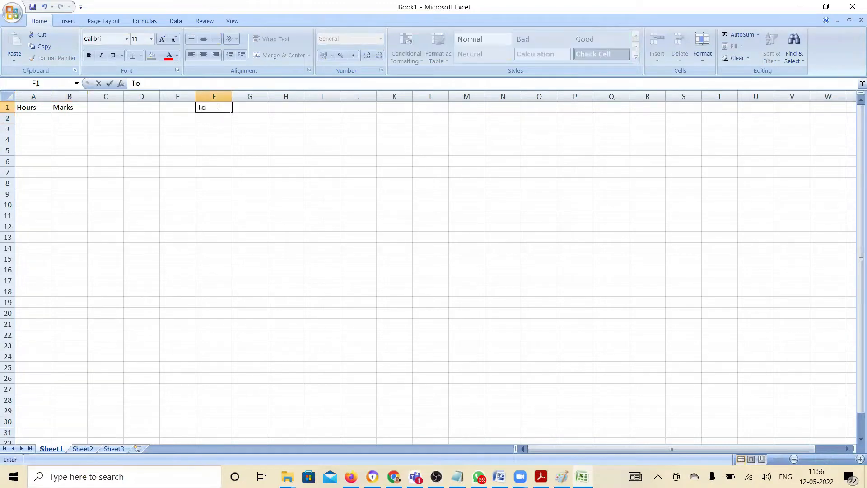
type(" forecast marks o")
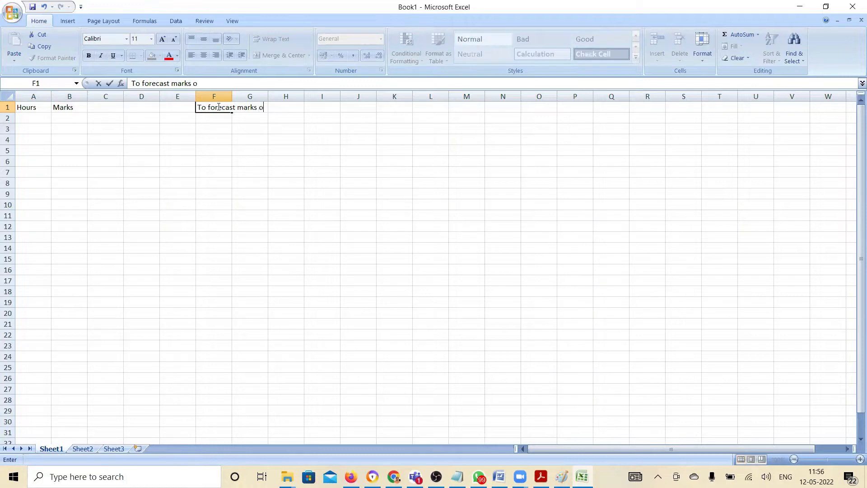
type("btained in final exam?")
key("Return")
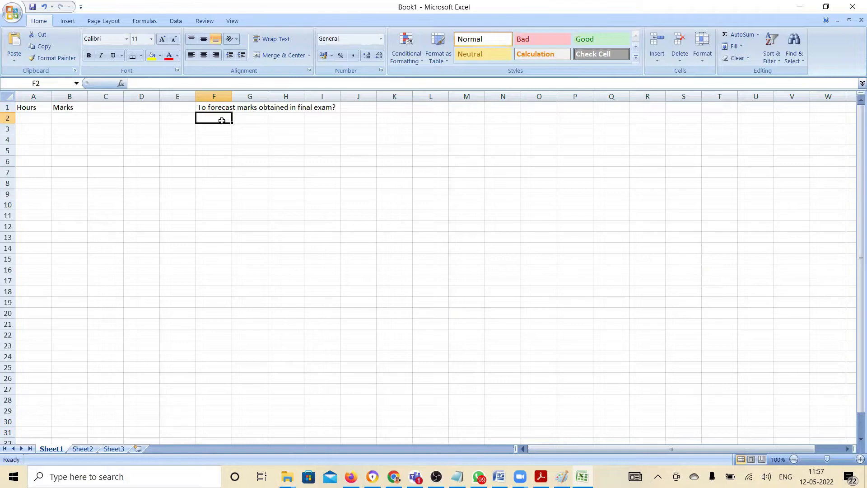
Fill the Marks header cell with yellow and add a bold Objective label in E1
left_click(78, 105)
left_click(152, 56)
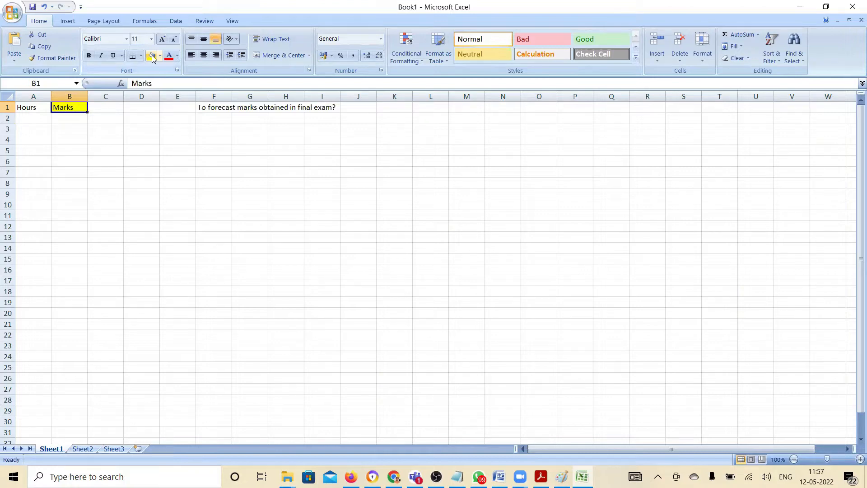
left_click(179, 109)
type("Objective")
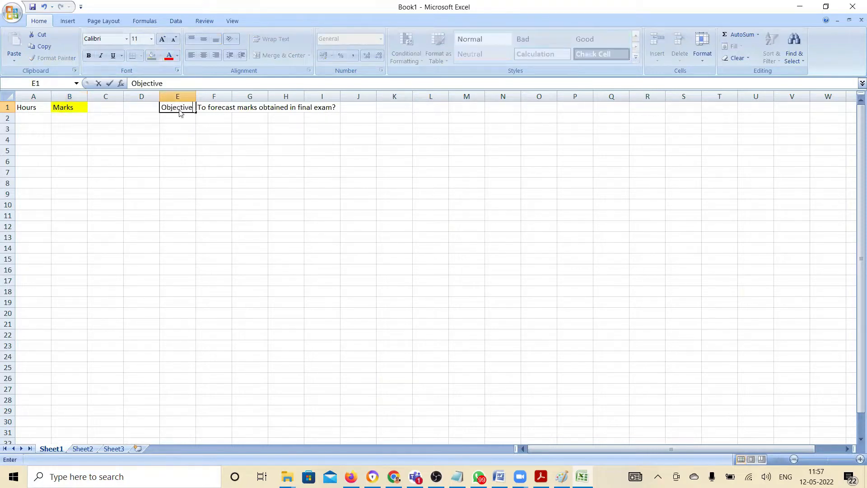
key("Return")
left_click(178, 108)
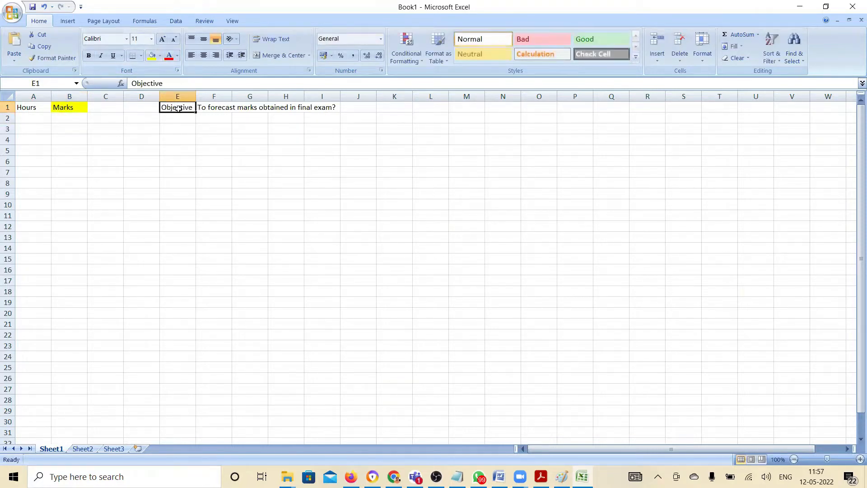
key("ctrl+b")
Add a bold Factors label in E2, directly below the Objective label
key("Return")
type("Fa")
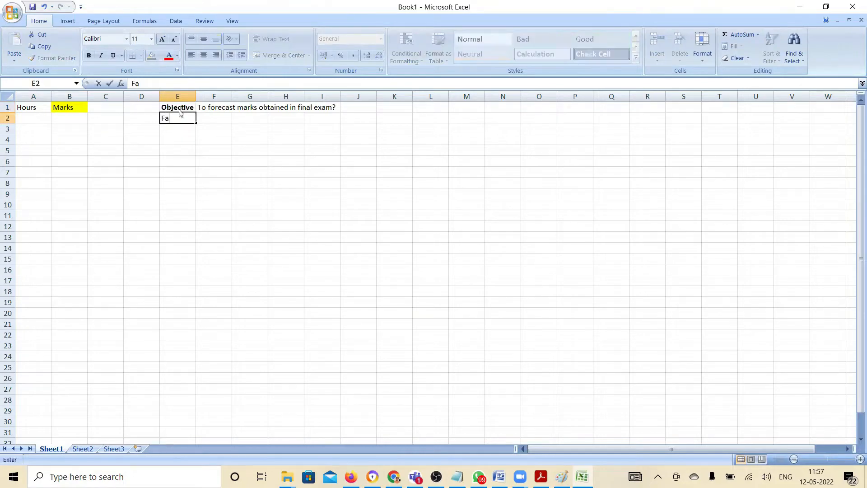
type("ctors")
key("Return")
key("Up")
key("ctrl+b")
List the first factor as "1. Hours of study" in cell F3
key("Down")
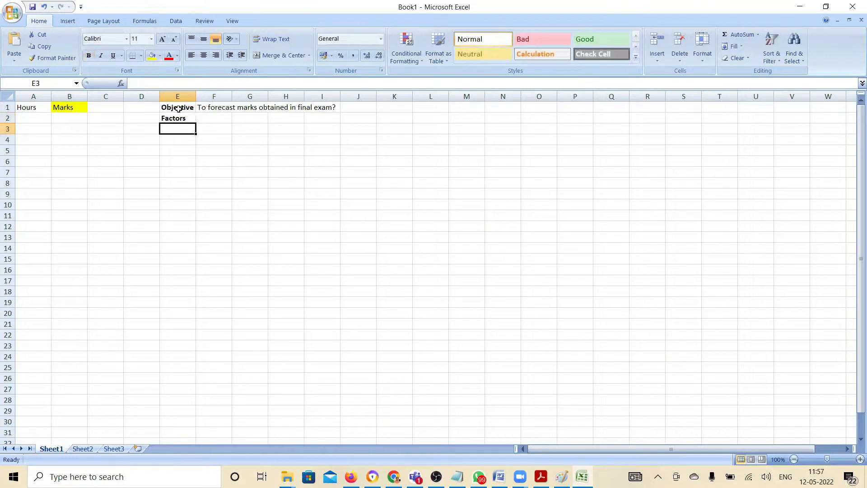
key("Right")
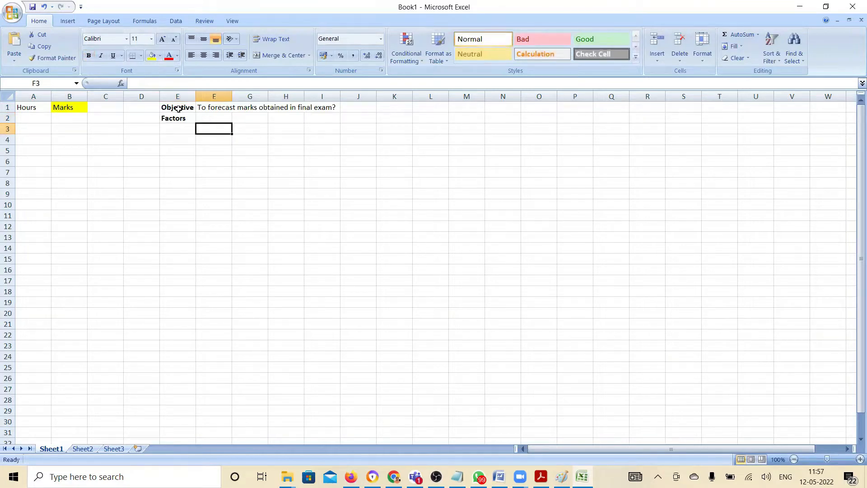
type("1.")
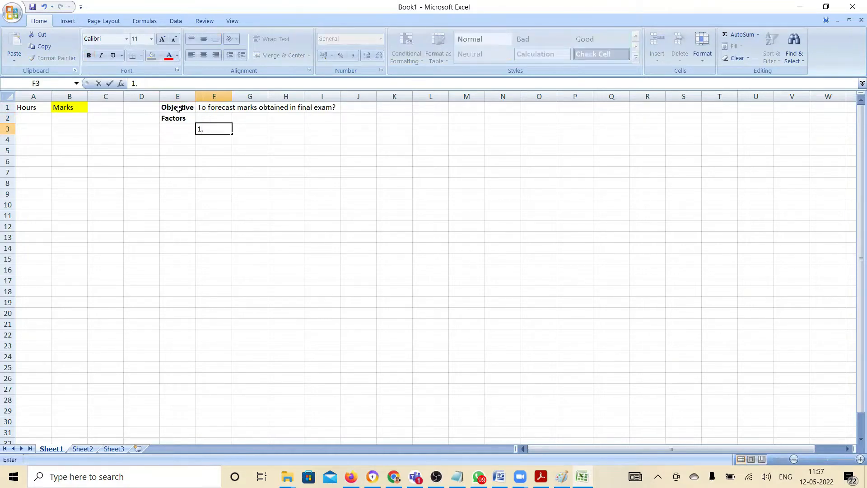
type(" Hours of study")
key("Return")
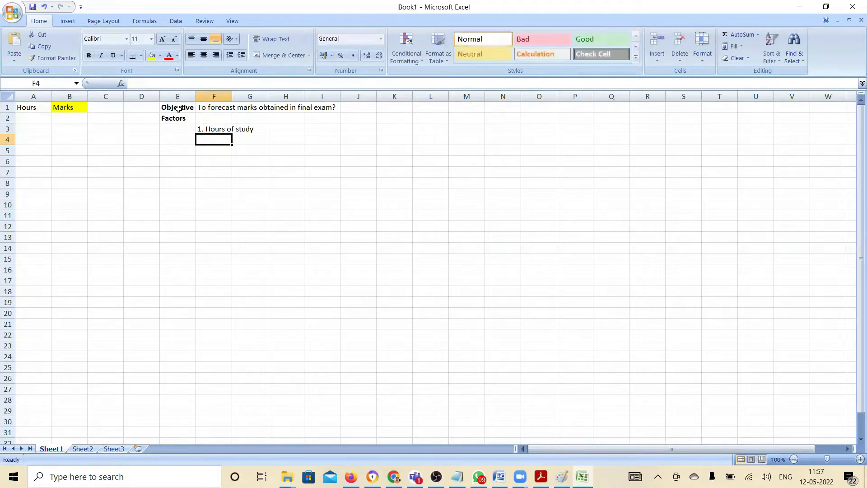
Enter the first data row under the headers in row 2: 6 hours and 78 marks
key("Up")
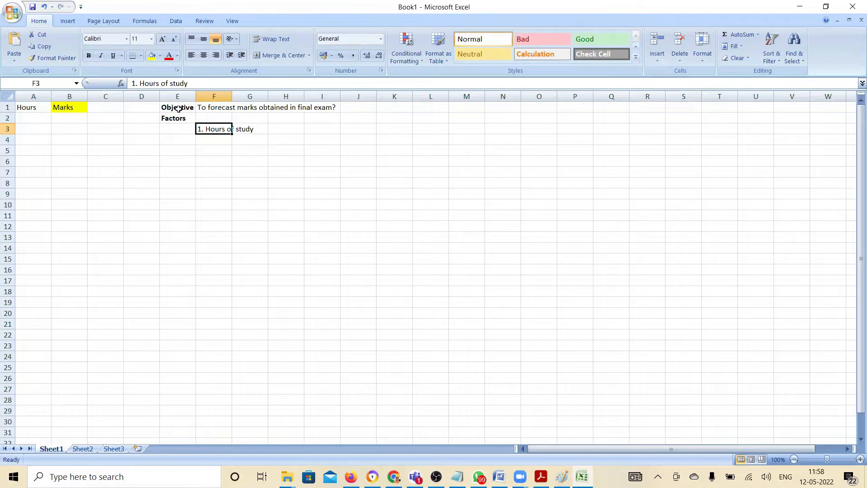
key("Left")
key("Left")
key("Left")
key("Left")
key("Left")
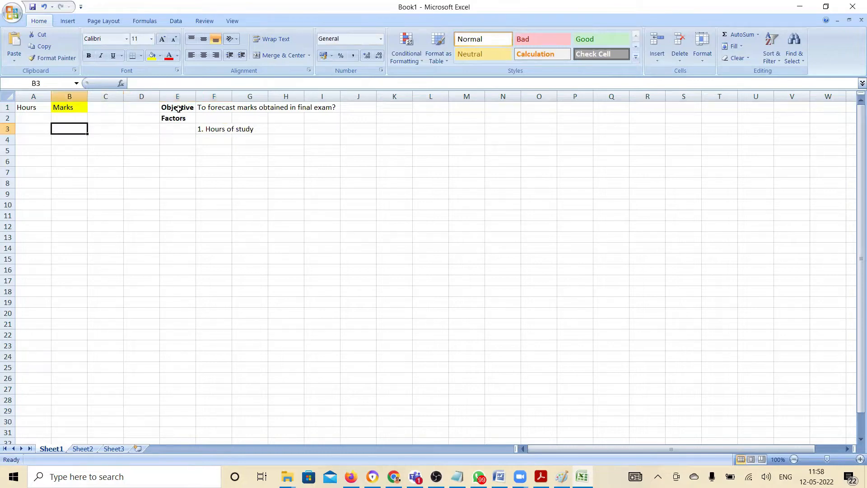
key("Up")
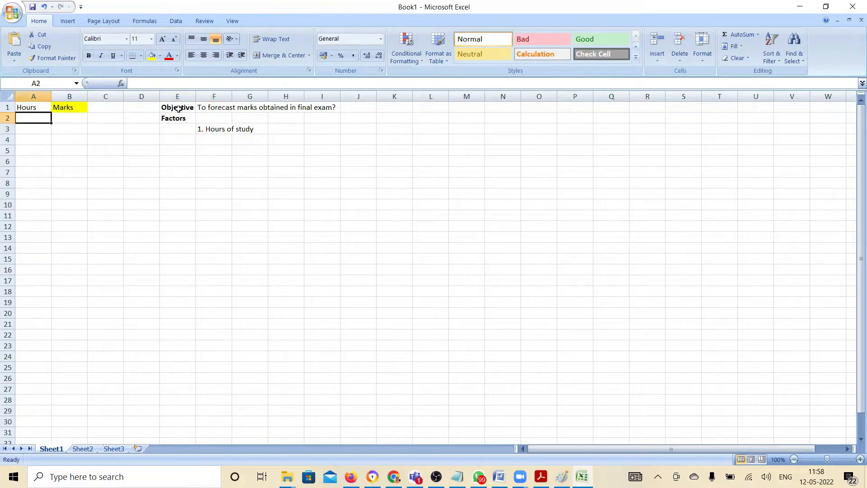
type("6")
key("Tab")
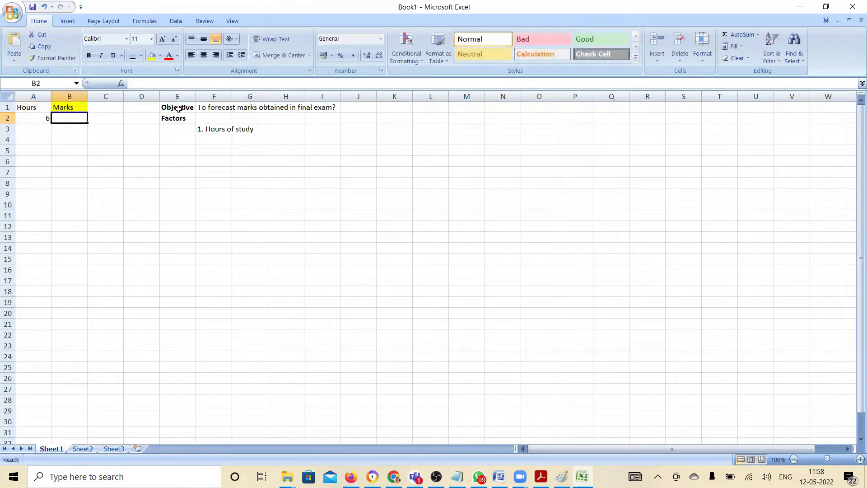
type("78")
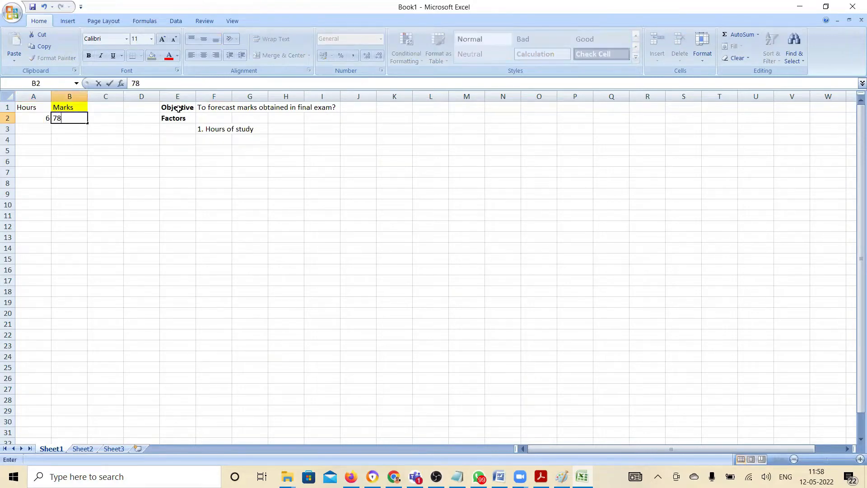
key("Return")
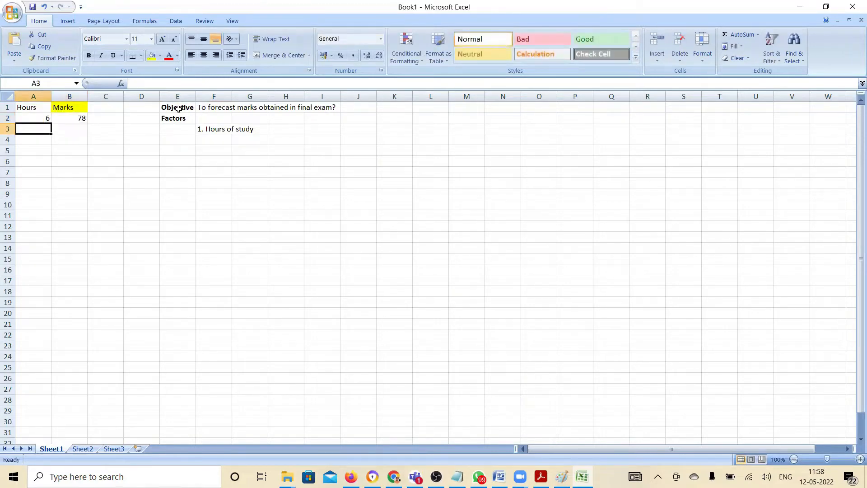
Enter the hours and marks pairs 4 and 88 in row 3, and 3 and 43 in row 4
type("4")
key("Tab")
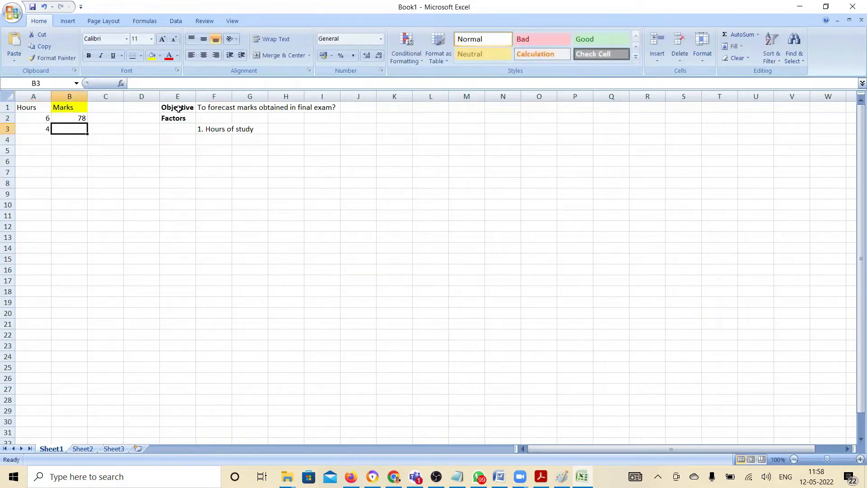
type("88")
key("Return")
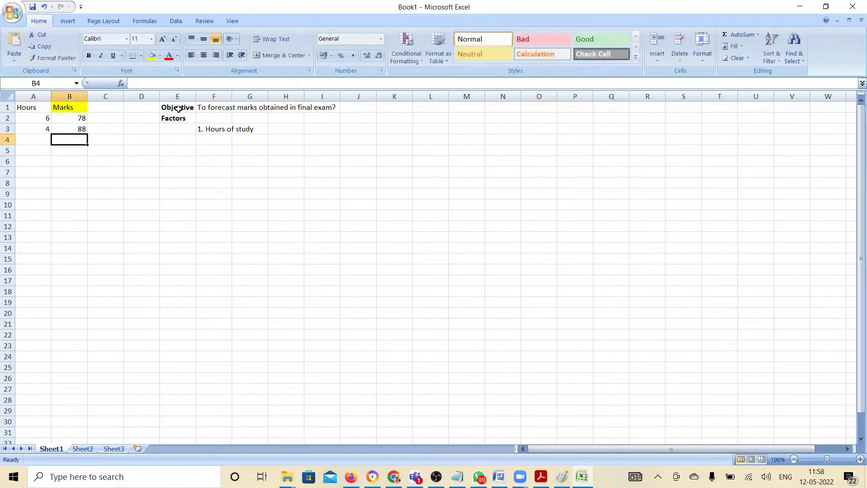
type("3")
key("Tab")
type("43")
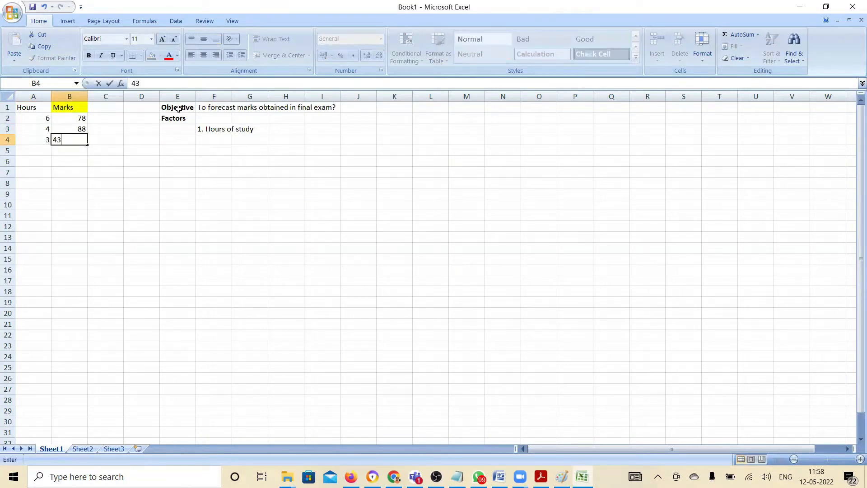
key("Return")
Enter the hours and marks pairs 5 and 69 in row 5, and 8 and 90 in row 6
type("5")
key("Tab")
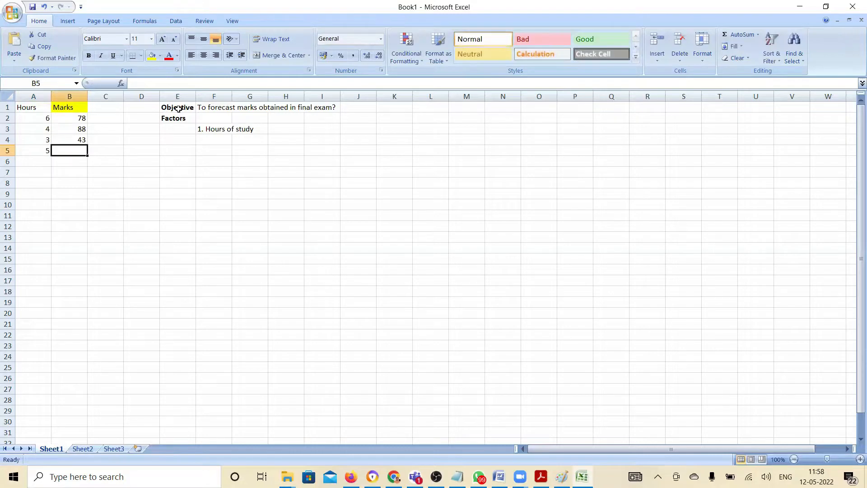
type("69")
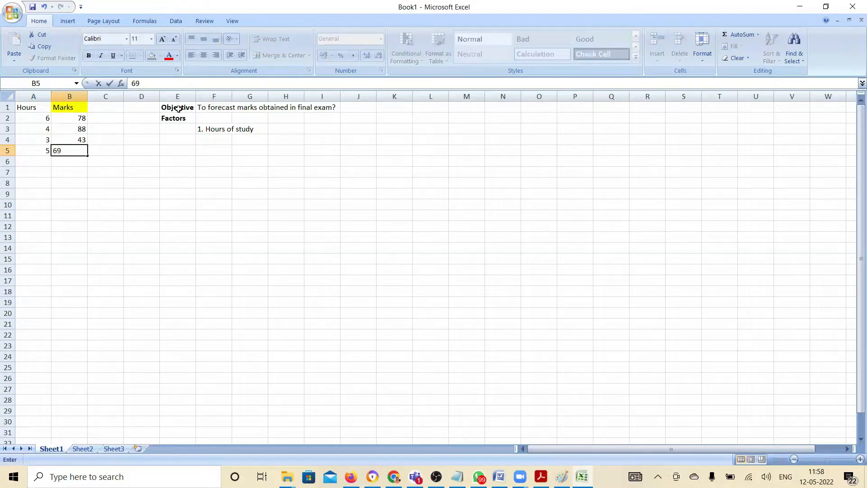
key("Return")
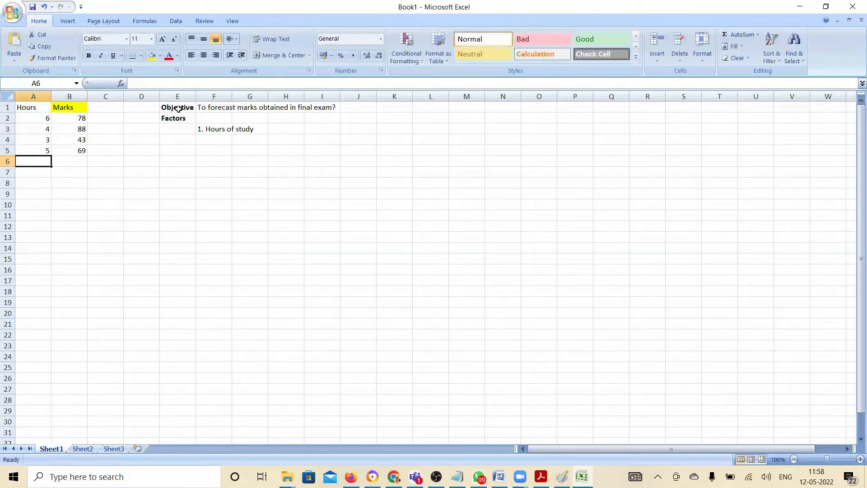
type("8")
key("Tab")
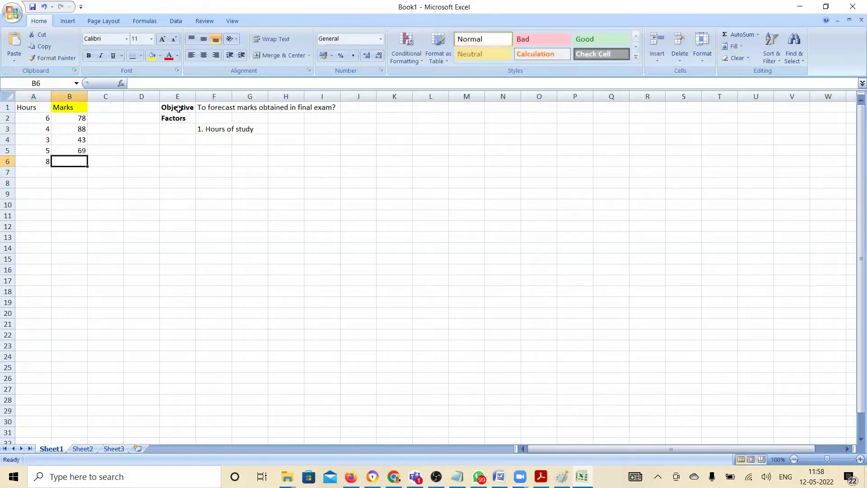
type("90")
key("Return")
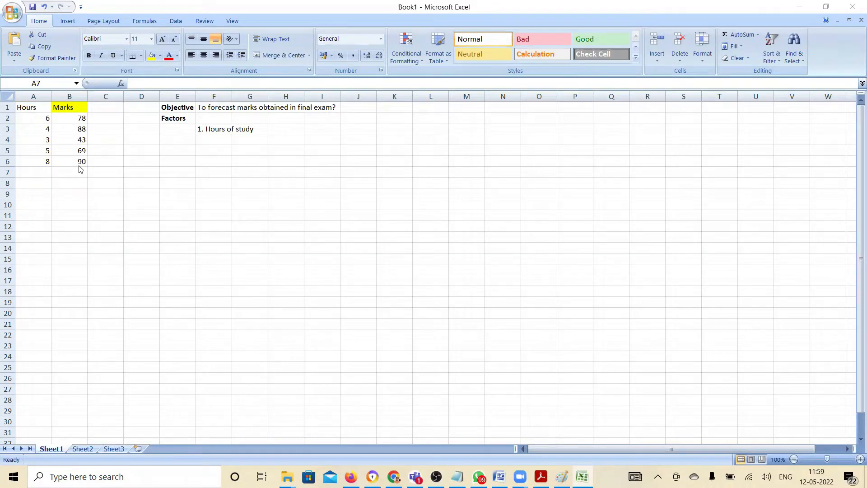
Enter the last data row in row 7: 12 hours and 93 marks
left_click(44, 169)
type("12")
key("Tab")
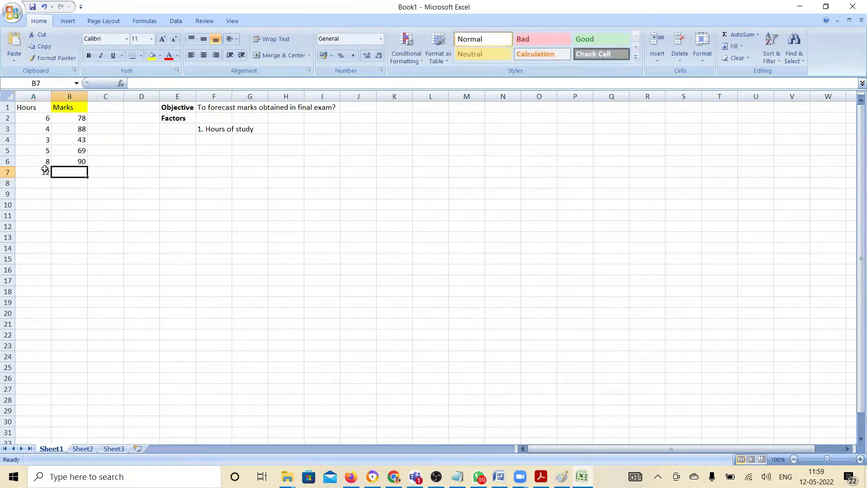
type("93")
key("Return")
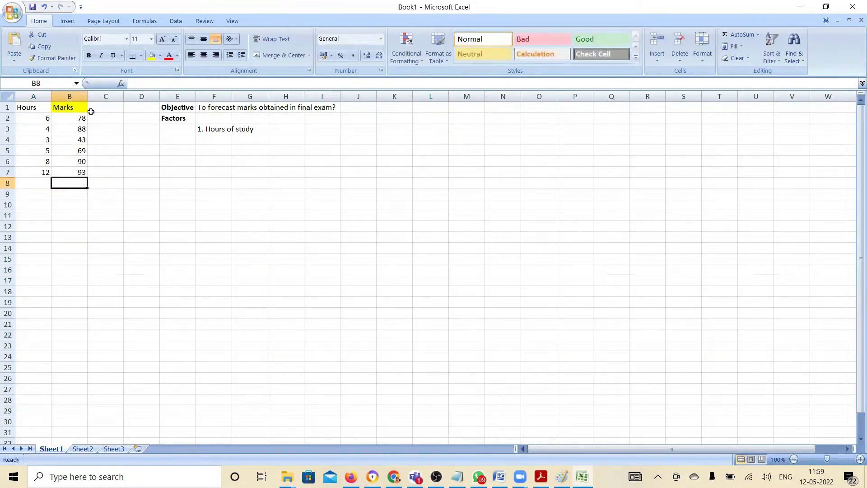
left_click_drag(42, 121, 75, 170)
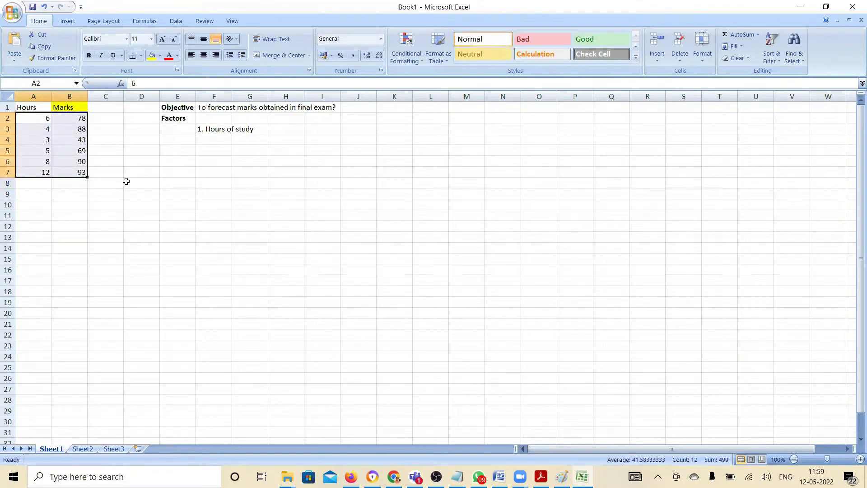
left_click(183, 143)
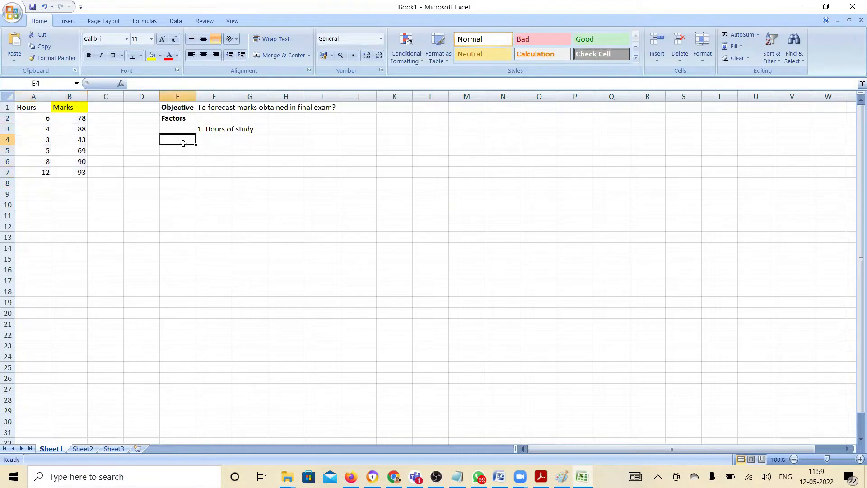
Enter the heading "Obtain Data" in E4 and make it bold
type("Obtain Data")
key("Return")
left_click(184, 146)
key("ctrl+b")
Enter the note "1. Look at various sources" in F5 under the Obtain Data heading
key("Return")
key("Tab")
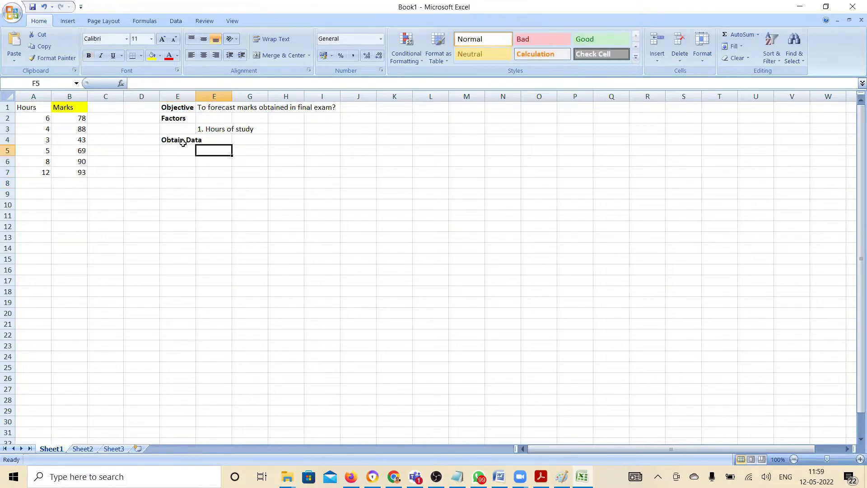
type("1. L")
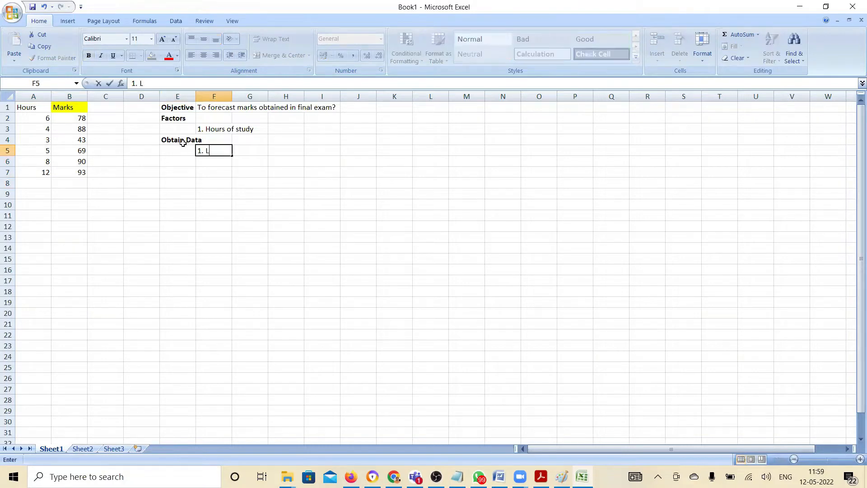
type("ook at various sources")
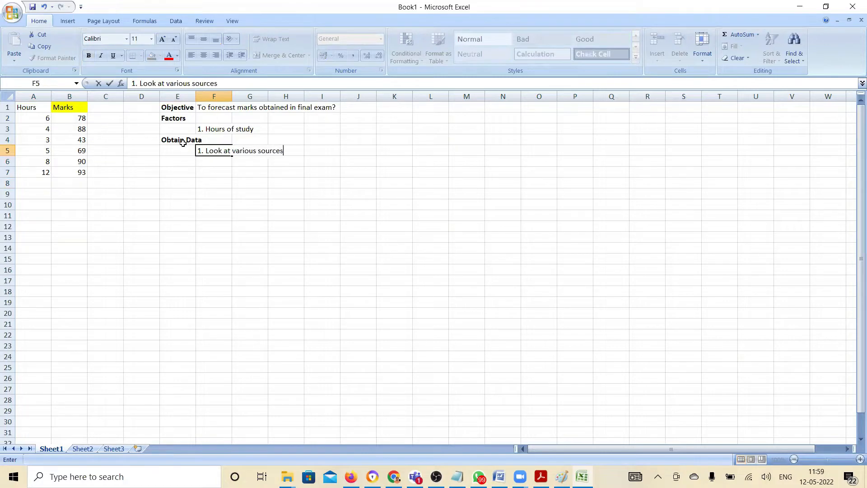
key("Return")
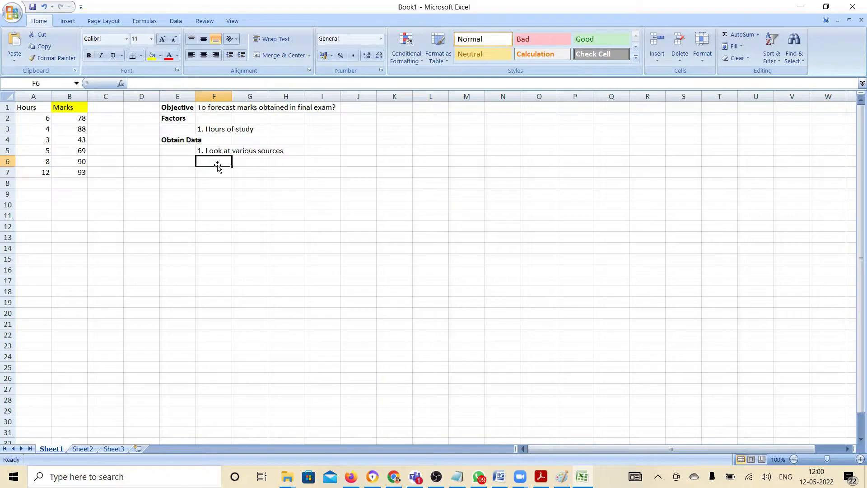
Enter the note "Based on the business objective, you will get data from various sources" in F6
type("Based on the business objective")
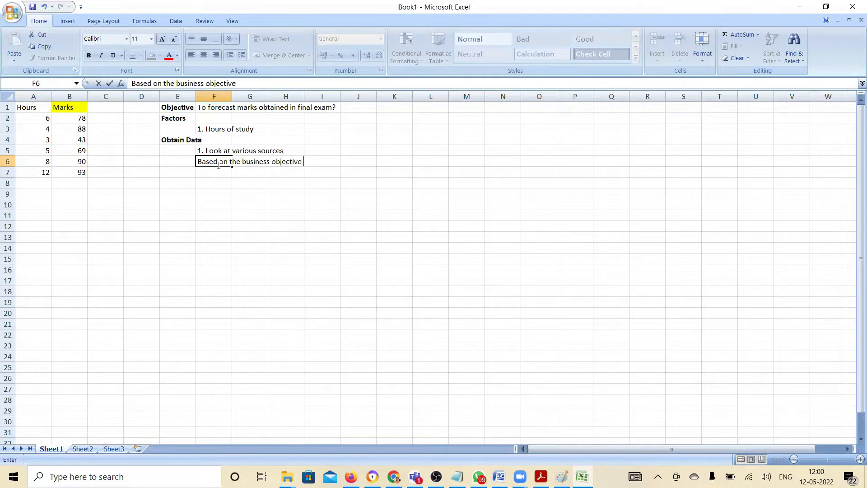
type(", you will get data from various sources")
key("Return")
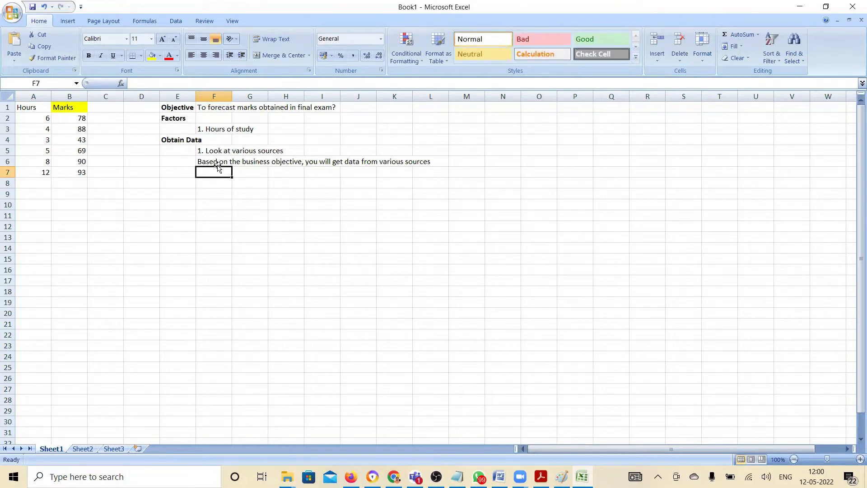
Enter the heading "Proprecessing of Data" in E8 and make it bold
left_click(183, 184)
type("Proc")
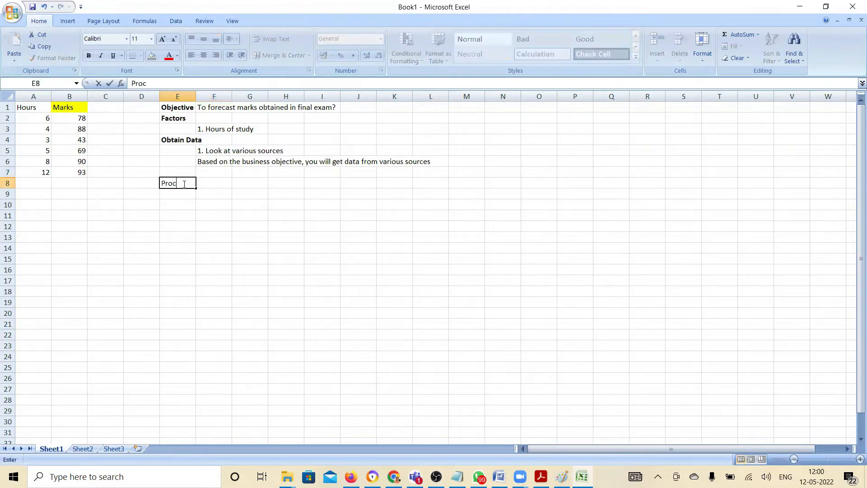
key("BackSpace")
type("precessing St")
key("BackSpace")
key("BackSpace")
type("of Data")
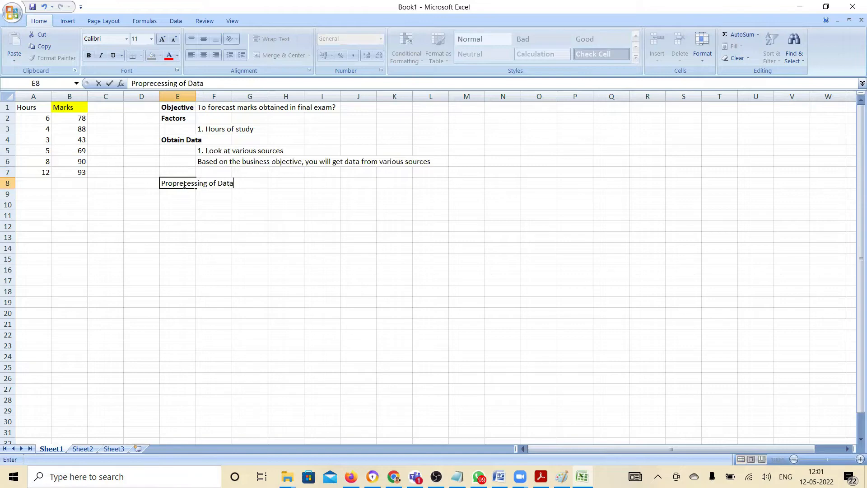
key("Return")
left_click(183, 184)
key("ctrl+b")
Enter the note "1. Data cleaning" in F9 under the data preprocessing heading
key("Down")
key("Right")
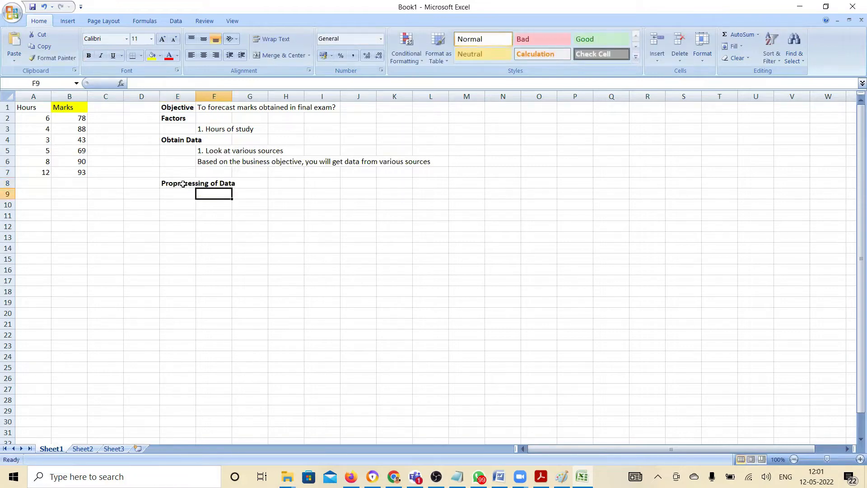
type("1.")
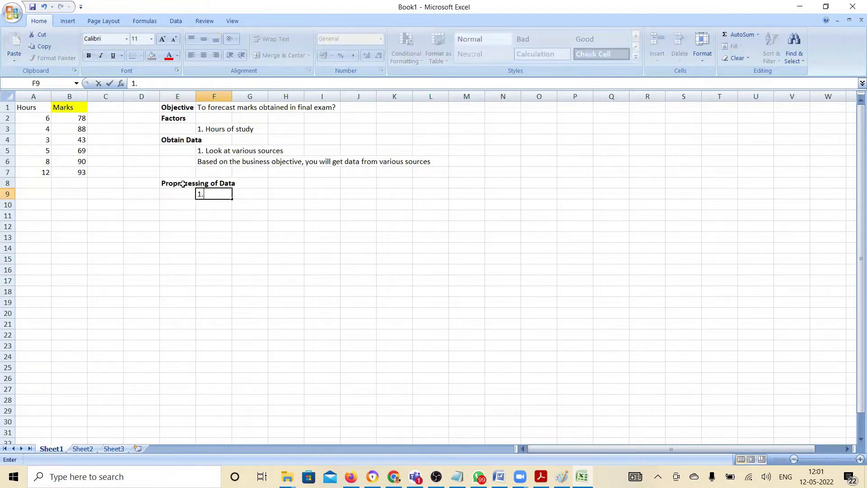
type(" Data cleaning")
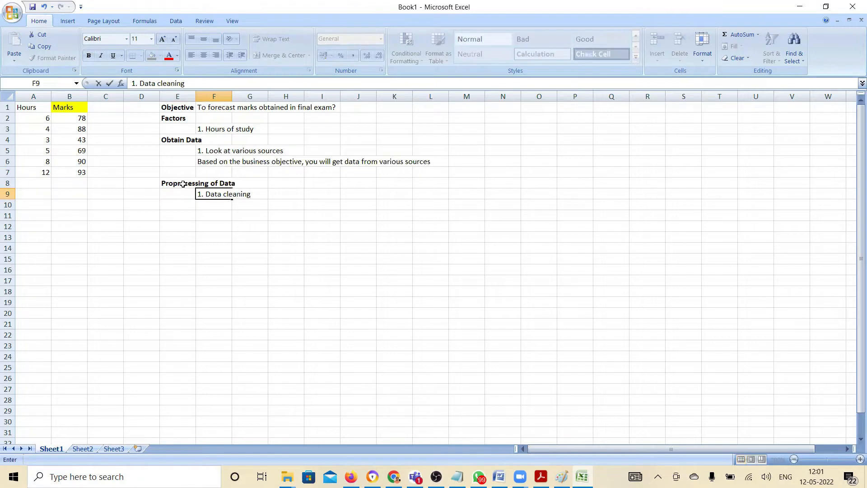
key("Return")
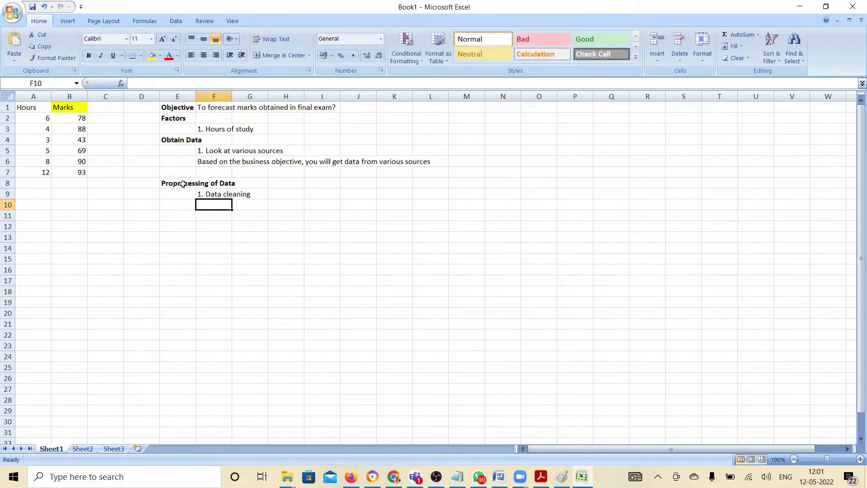
Enter the note "2. Check if the independent variable actually impacts the dependent variable" in F10
type("2.")
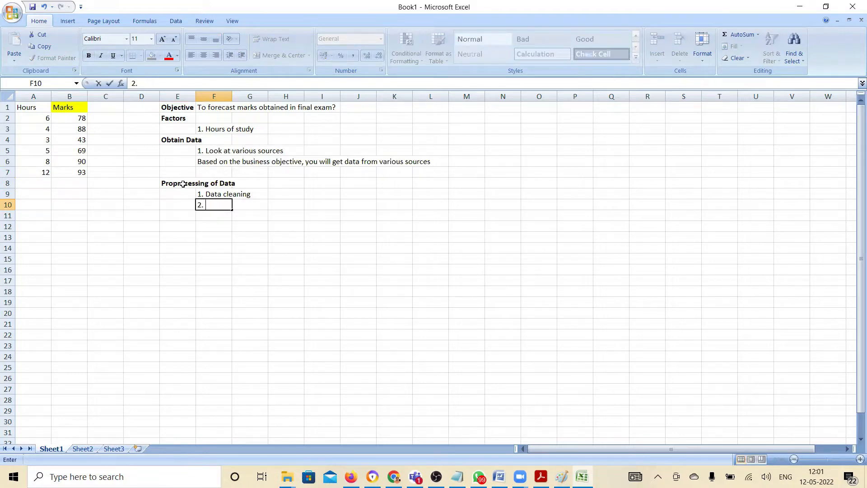
type(" Check if the indepe")
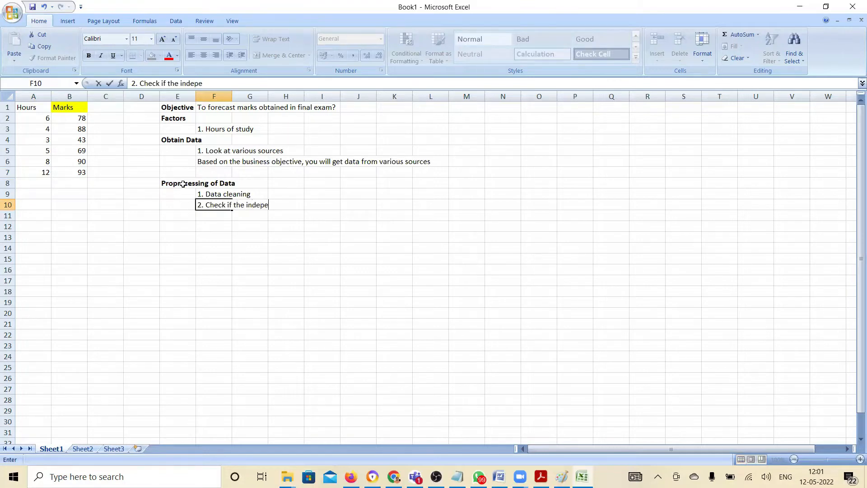
type("ndent variable actually o")
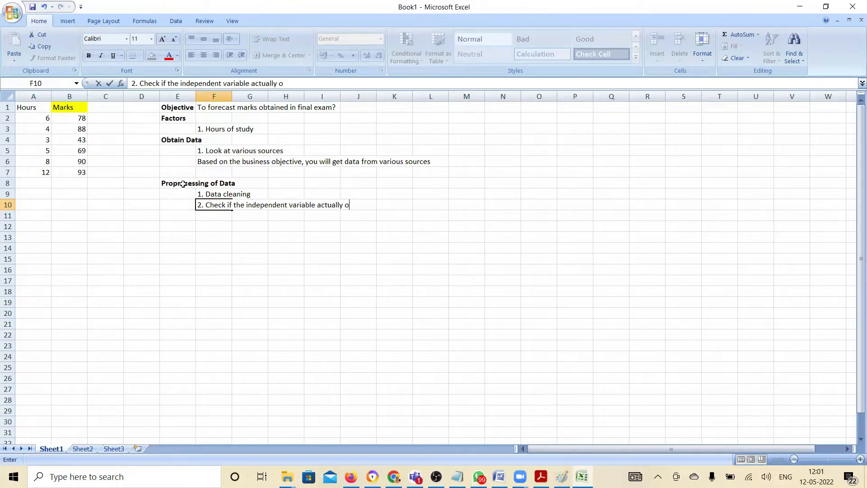
key("BackSpace")
type("impacts the")
type(" dependent variable")
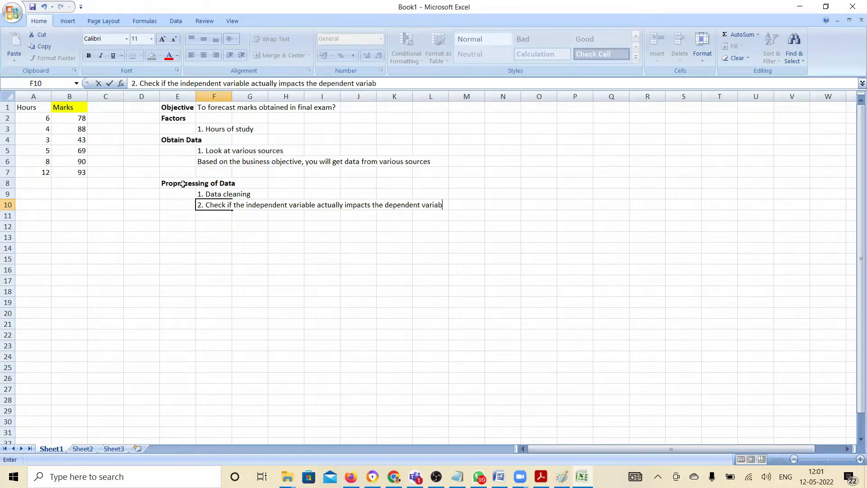
key("Return")
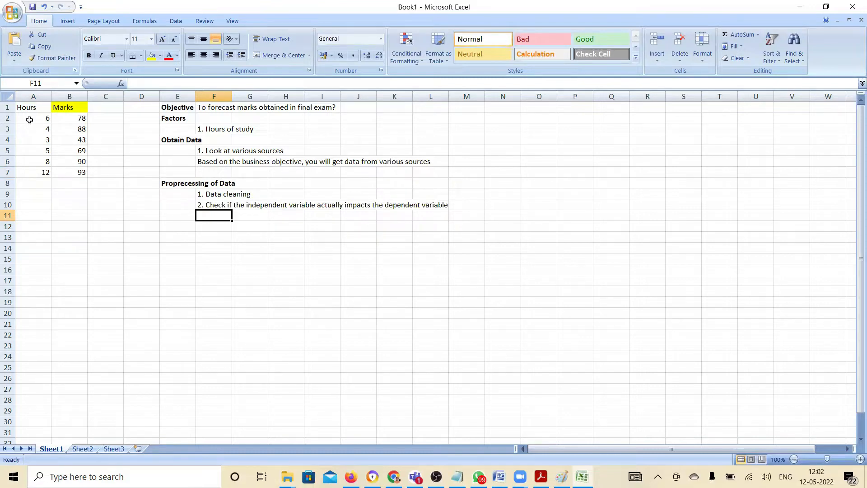
Insert a markers-only scatter chart of the Hours and Marks data in A1:B7
left_click_drag(34, 110, 81, 173)
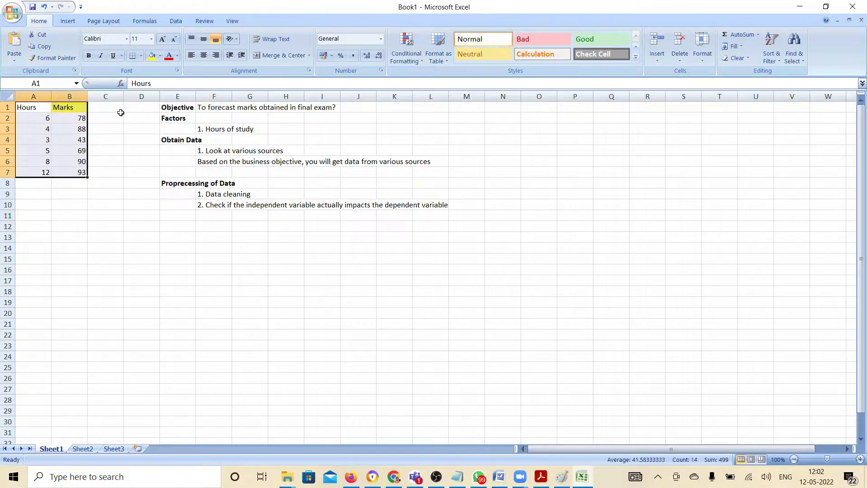
left_click(68, 22)
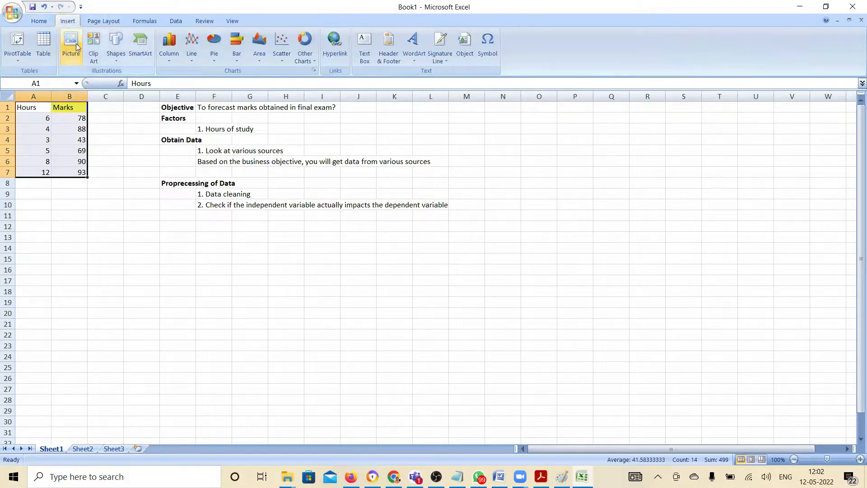
left_click(283, 62)
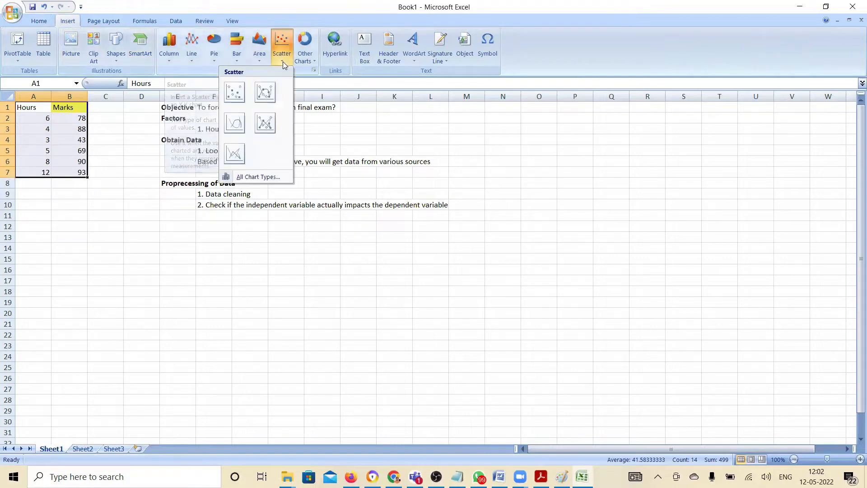
left_click(235, 92)
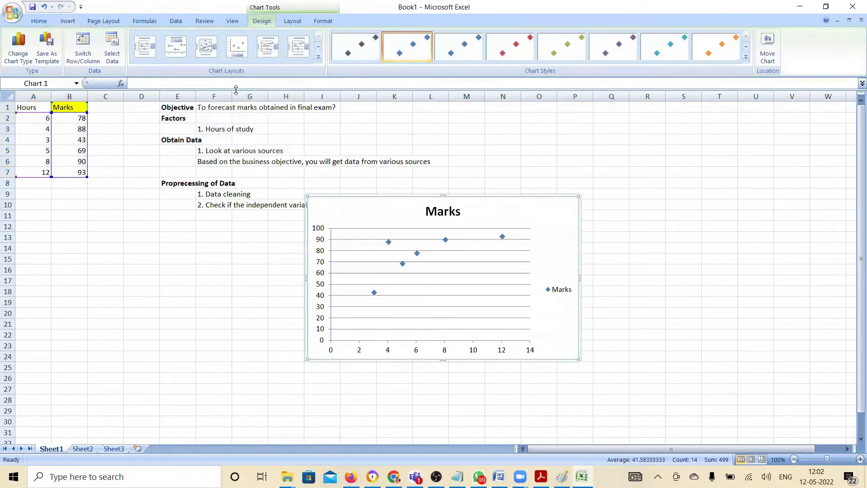
Move the Marks chart clear of the notes so it starts in column M at row 1
left_click(519, 192)
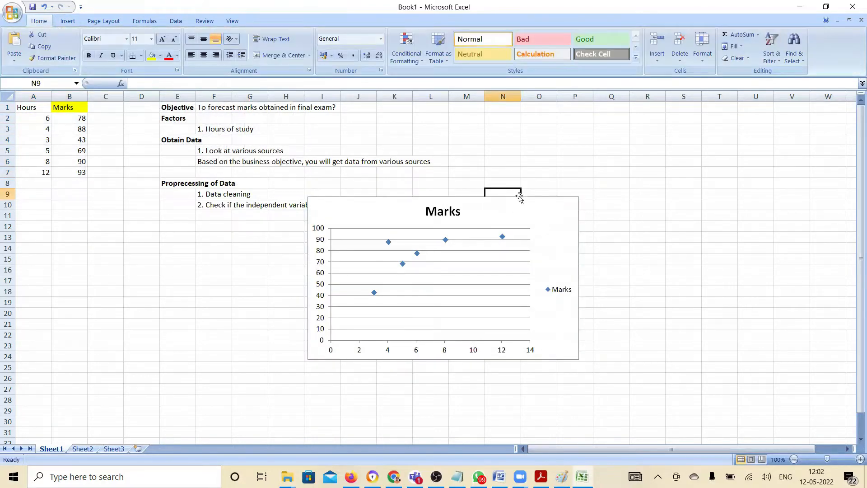
left_click_drag(519, 201, 651, 112)
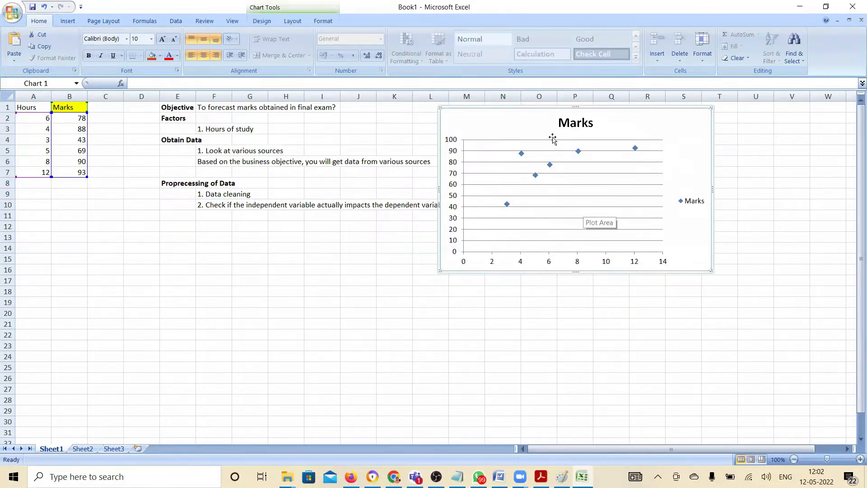
left_click(531, 108)
key("Up")
left_click_drag(543, 109, 562, 104)
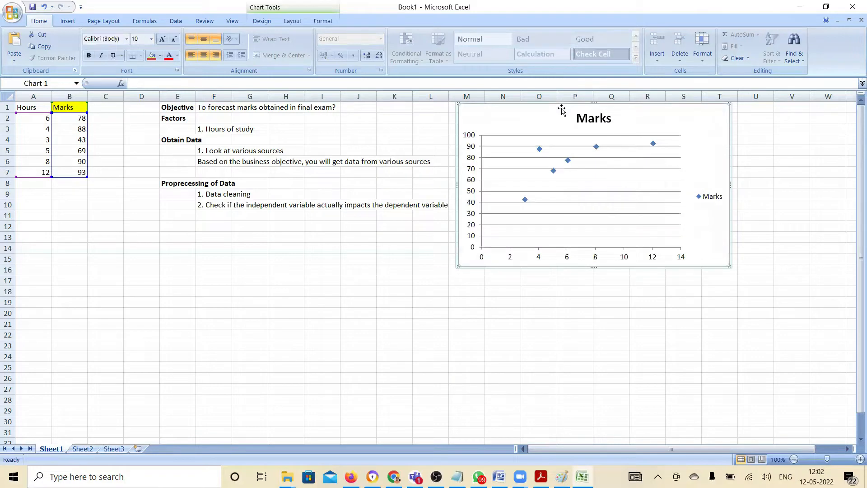
left_click(595, 311)
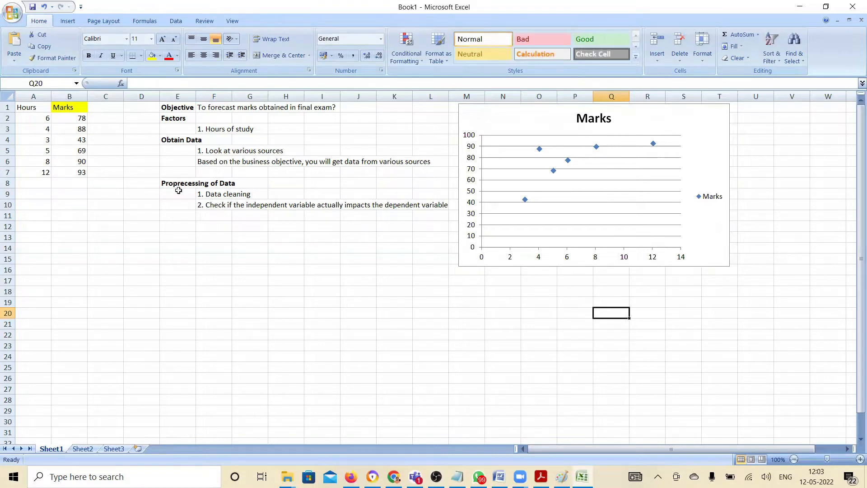
Enter the heading "Plot the data" in E12 and make it bold
left_click(172, 225)
type("P")
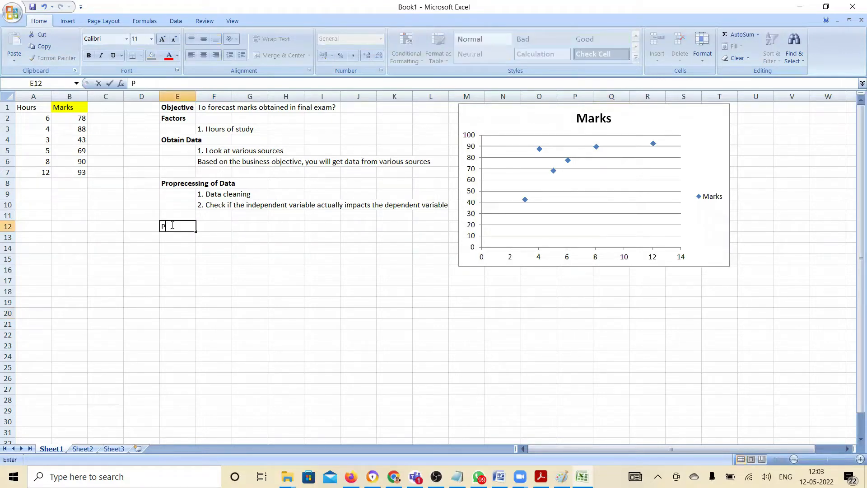
type("lot the data")
key("Return")
left_click(172, 224)
key("ctrl+v")
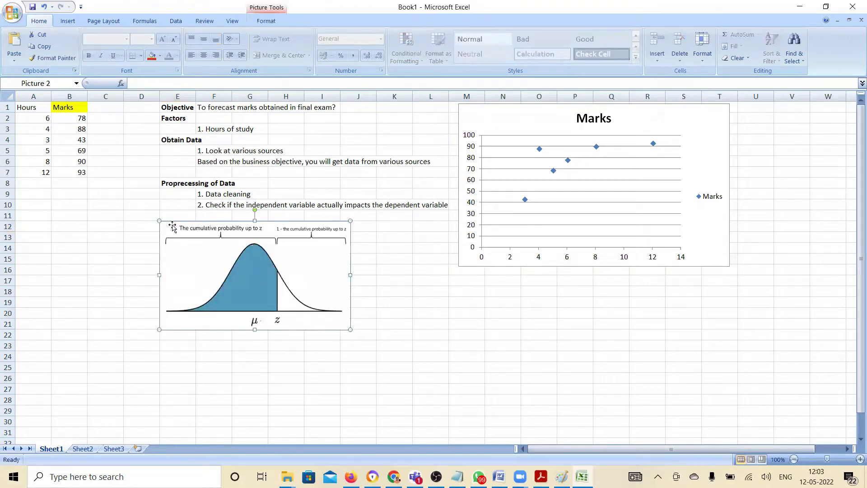
key("ctrl+z")
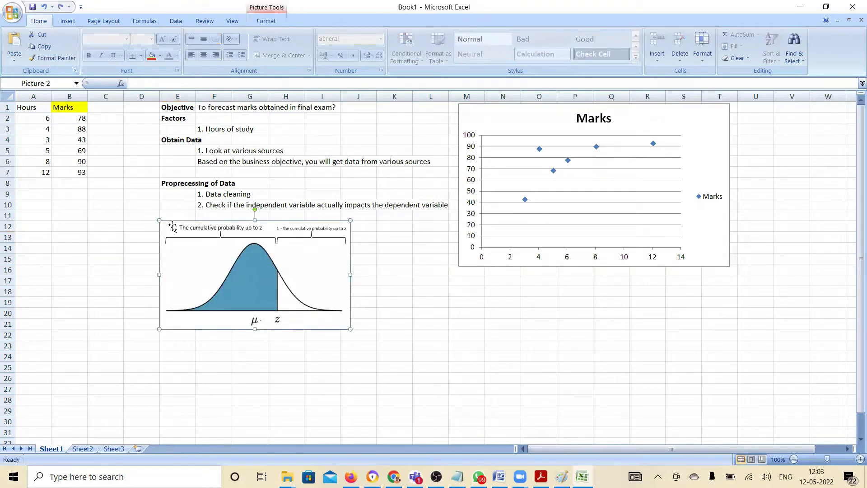
key("ctrl+z")
key("ctrl+b")
Enter the note "1. For regression, we plot scatter graph" in F13 under the Plot the data heading
left_click(209, 236)
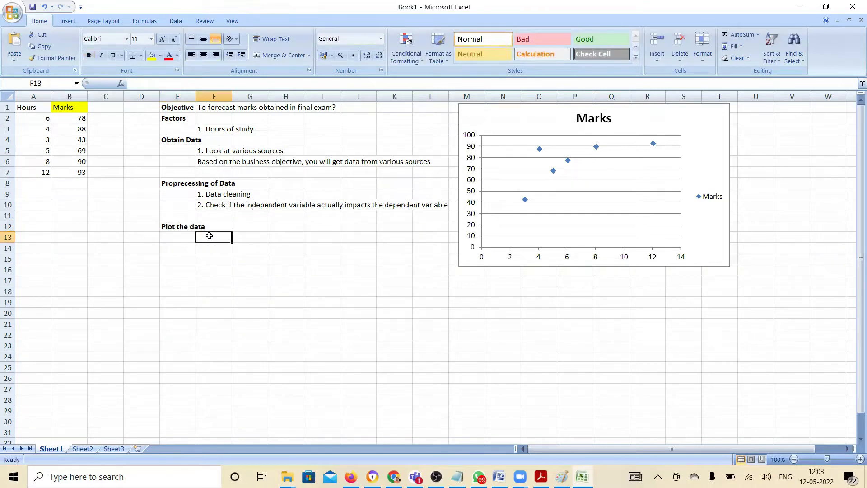
type("1. For")
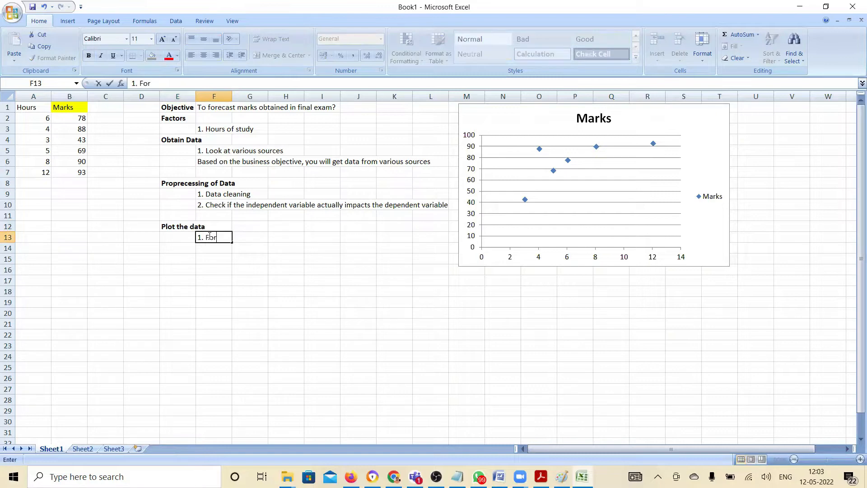
type(" regression, we plot ")
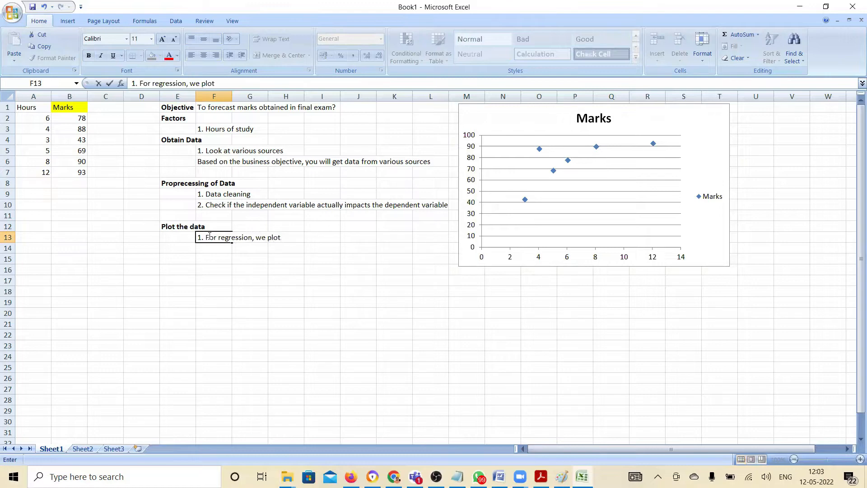
type("scatter graph")
key("Return")
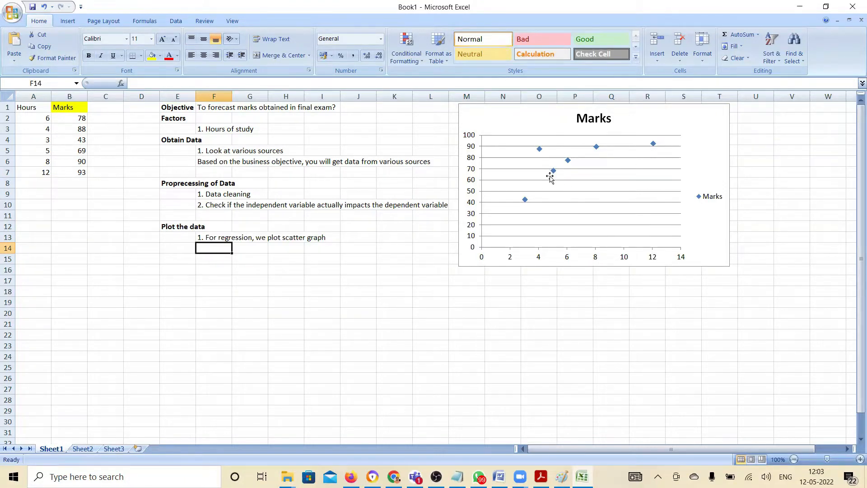
Enter the note "2. Look for trend - Positive or Negative trend" in F14
type("2.")
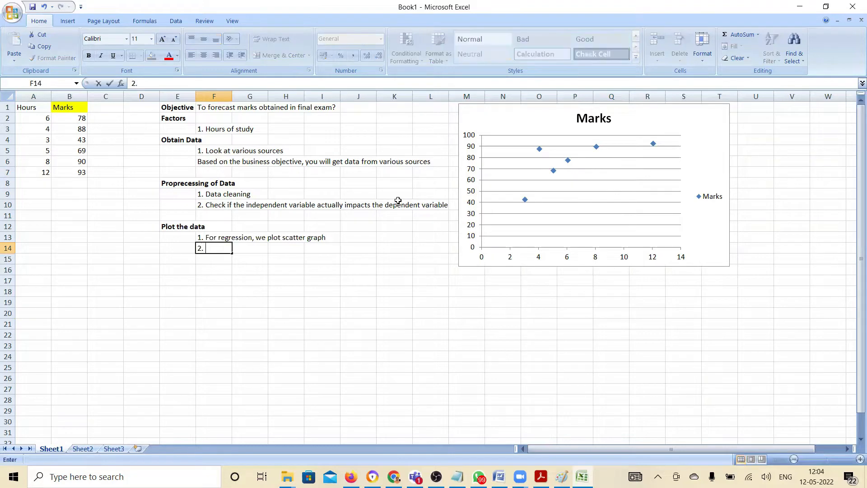
type(" Look for trend - P")
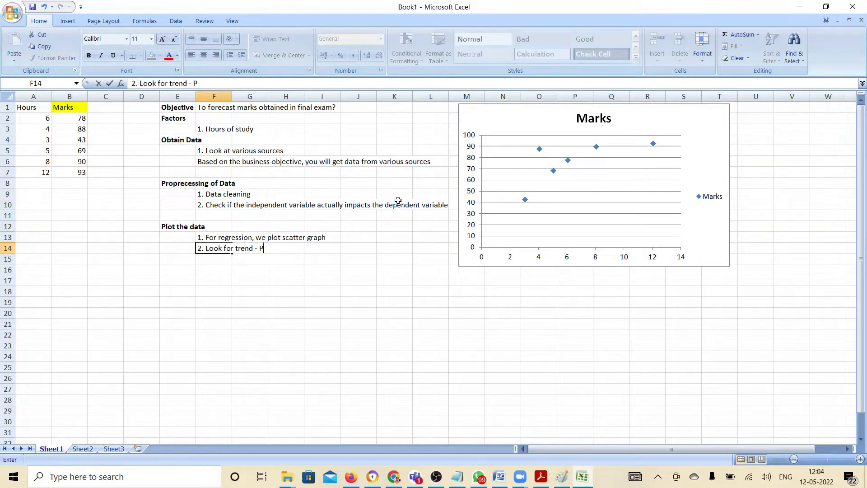
type("ositive or Negative trend")
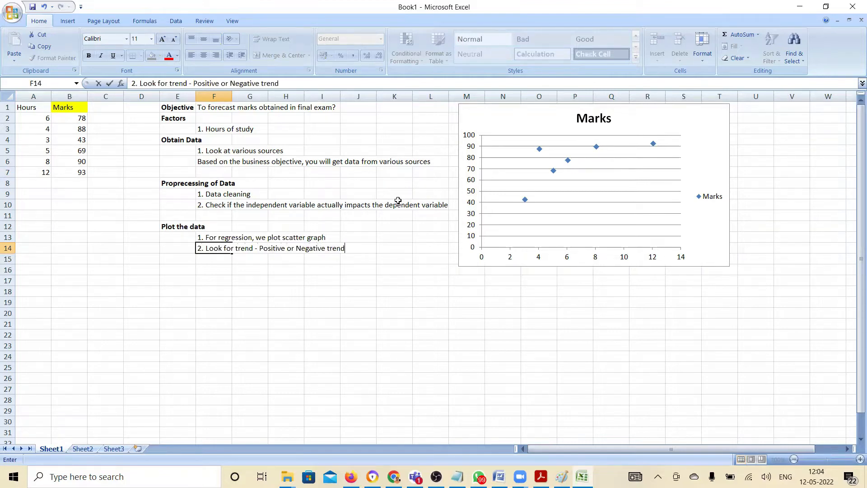
key("Return")
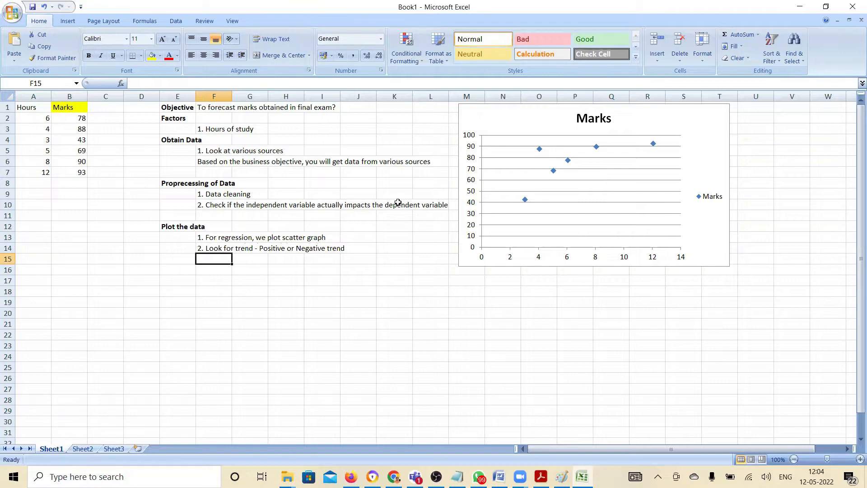
Enter the note "With increase in X-axis, the value on y-axis, also increases" in F15
type("Wit")
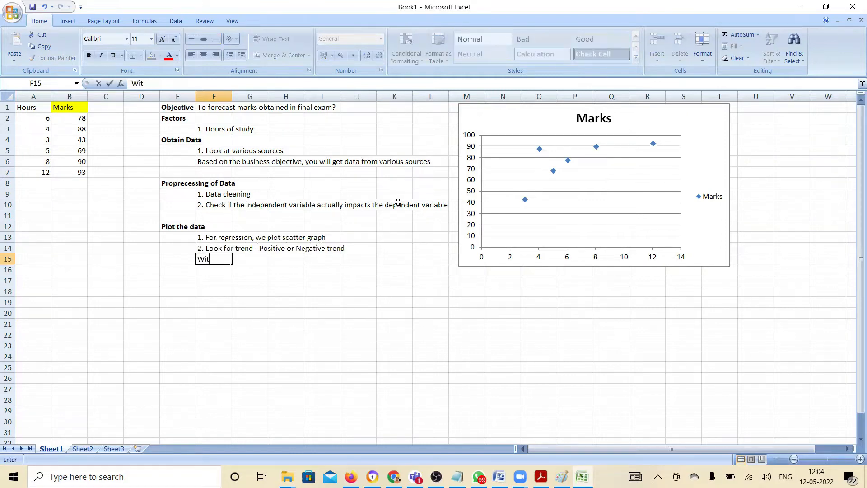
type("h increase in X")
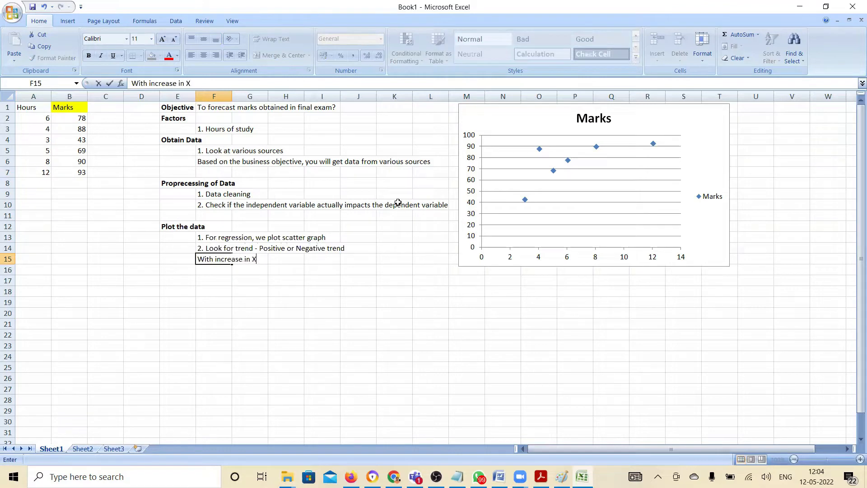
type("-axis, you")
key("BackSpace")
key("BackSpace")
key("BackSpace")
type("the value on")
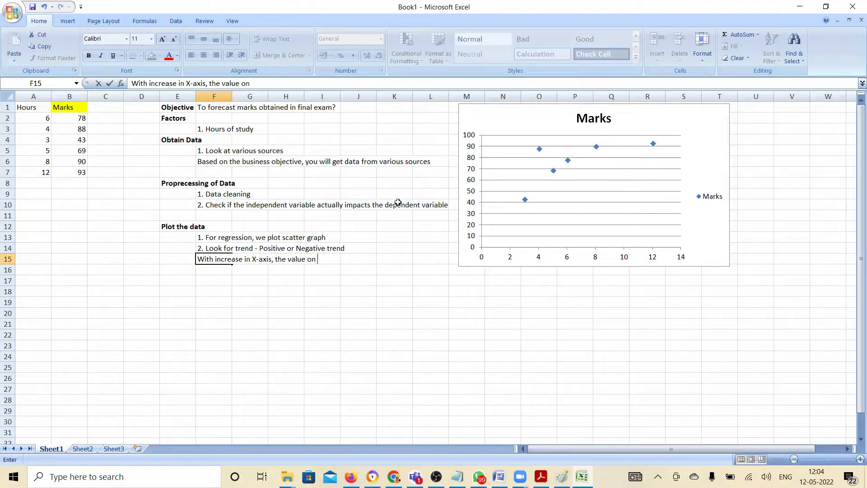
type(" y-axis, also incre")
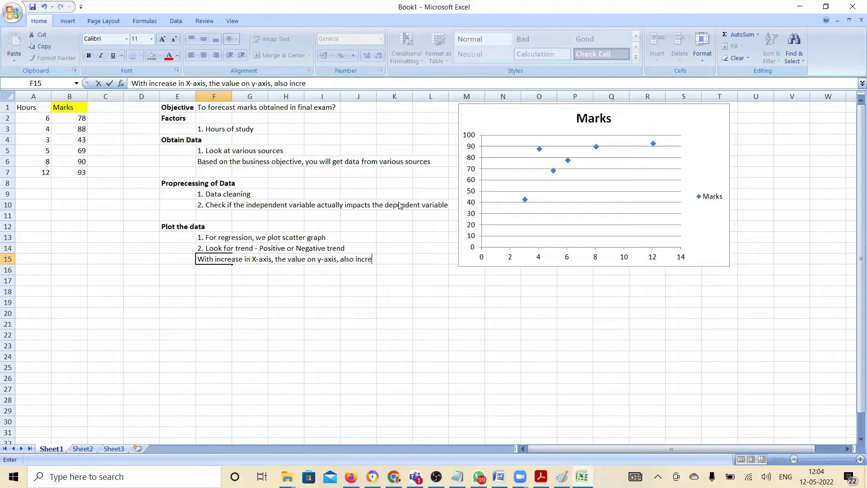
type("ases")
key("Return")
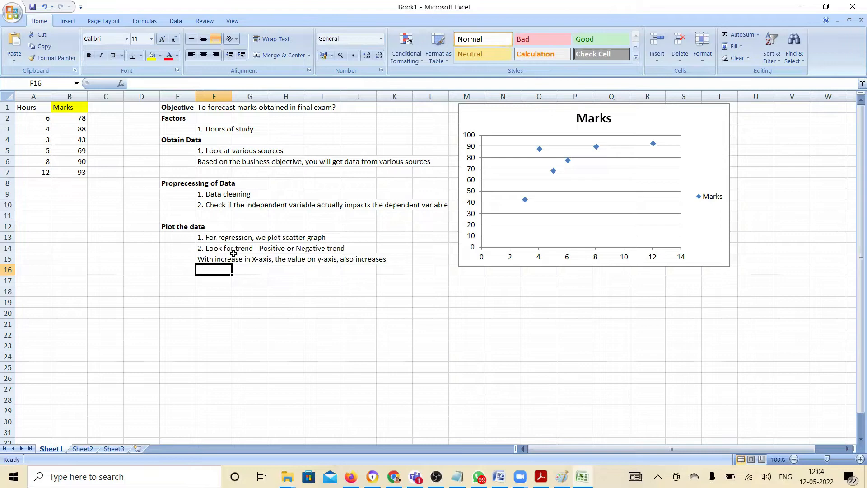
Add the prefix "Positive: " at the start of the X-axis increase note in F15
left_click(221, 260)
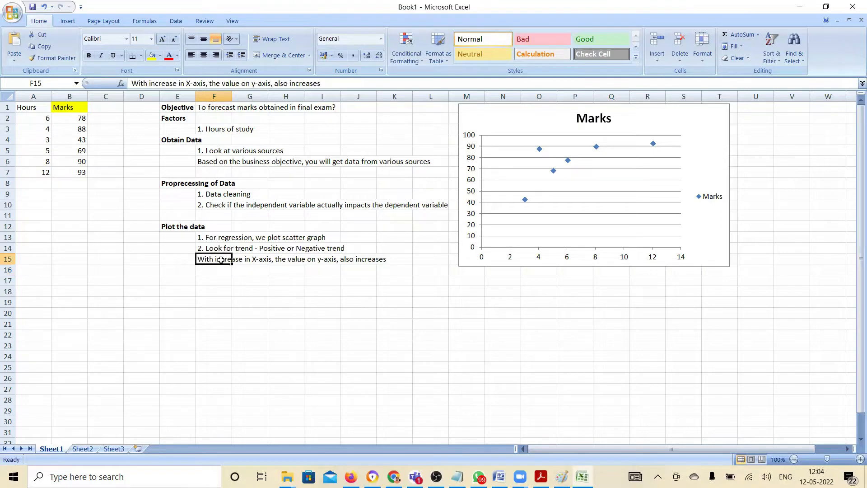
left_click(131, 84)
type("Positive")
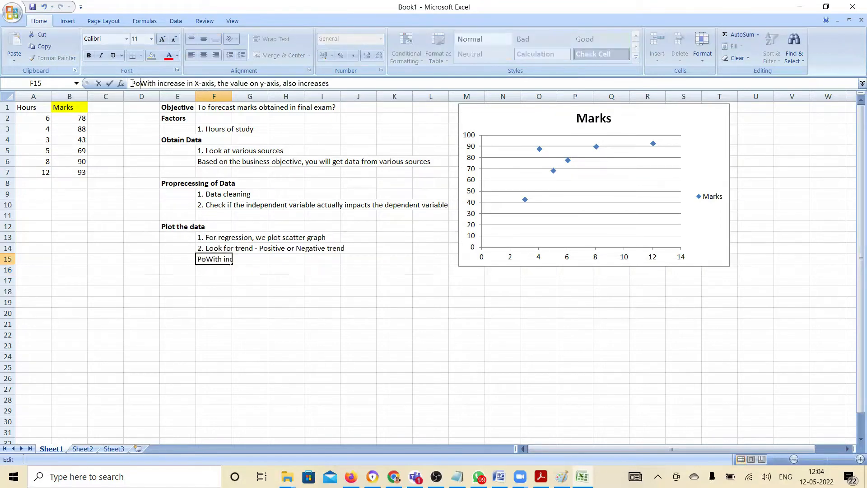
type(":")
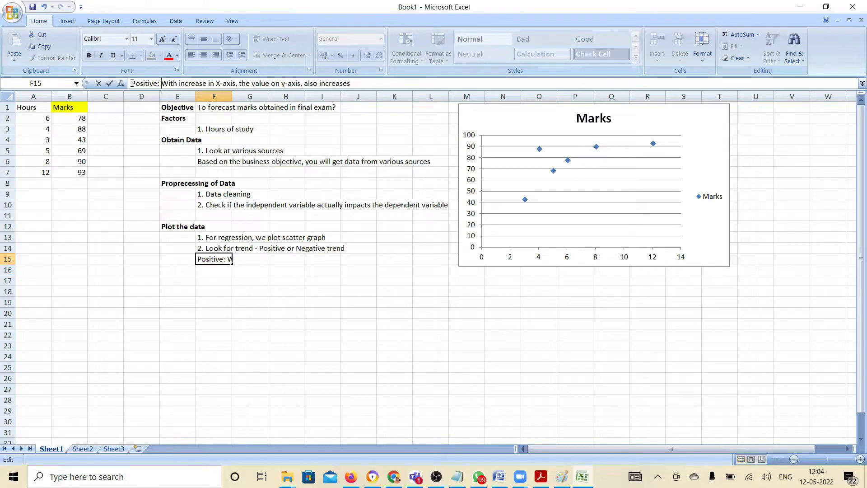
key("Return")
Enter the note "Negative: With increase in X-axis, the value on Y-axis decreases" in F16
type("Negative")
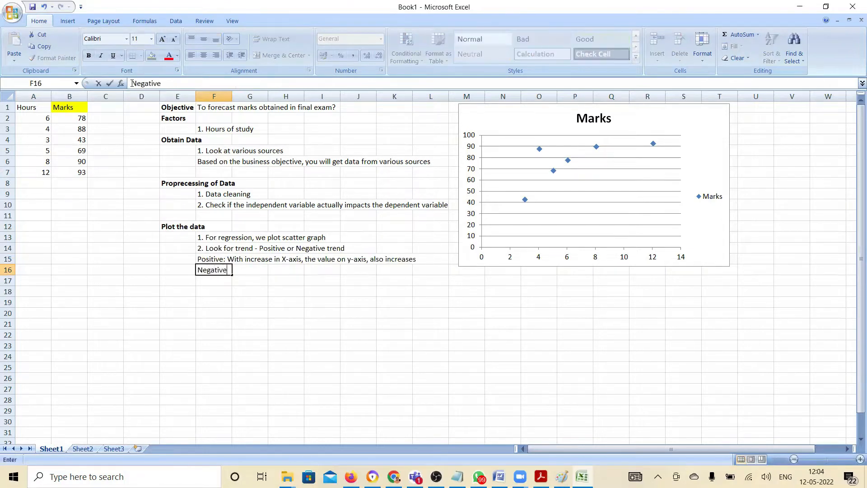
type(": With incraease")
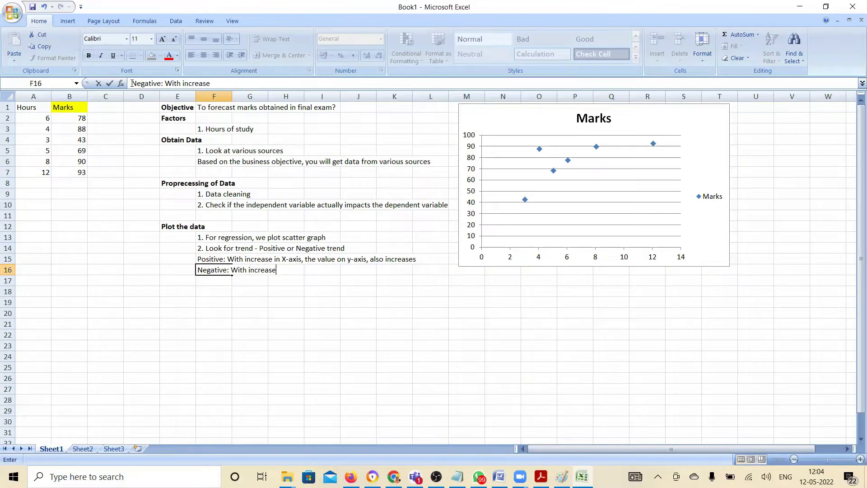
type(" in X-axis, the valu")
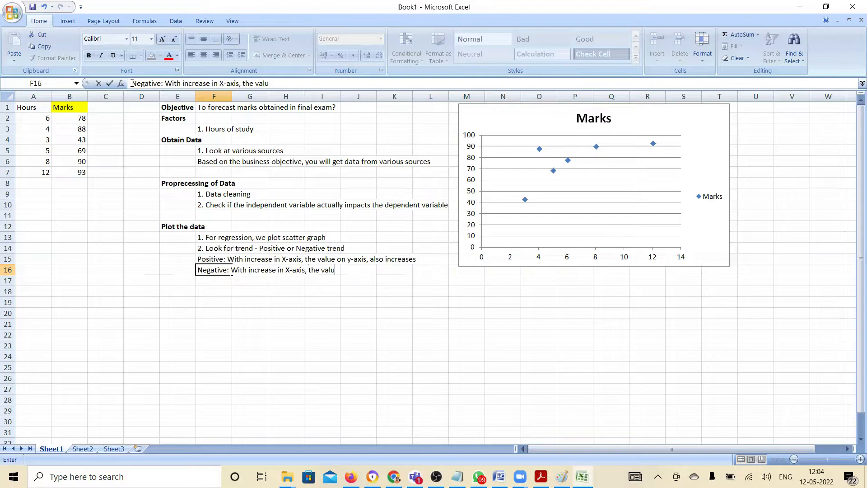
type("e on Y-axis decreases")
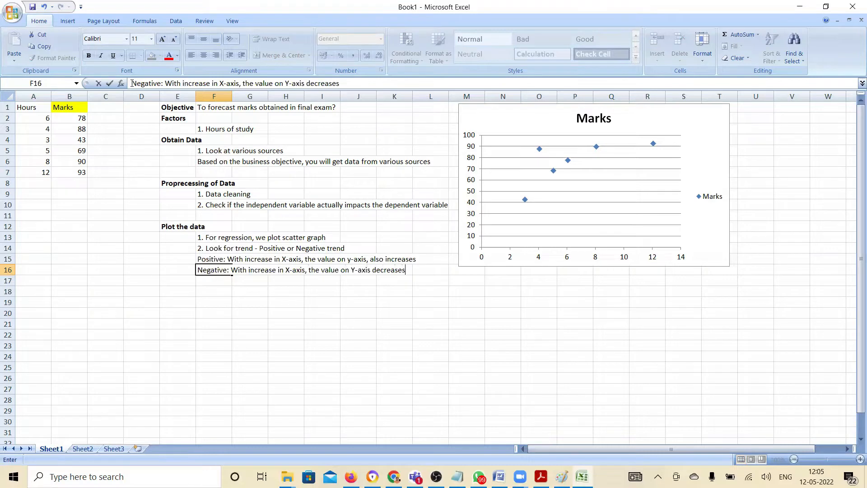
key("Return")
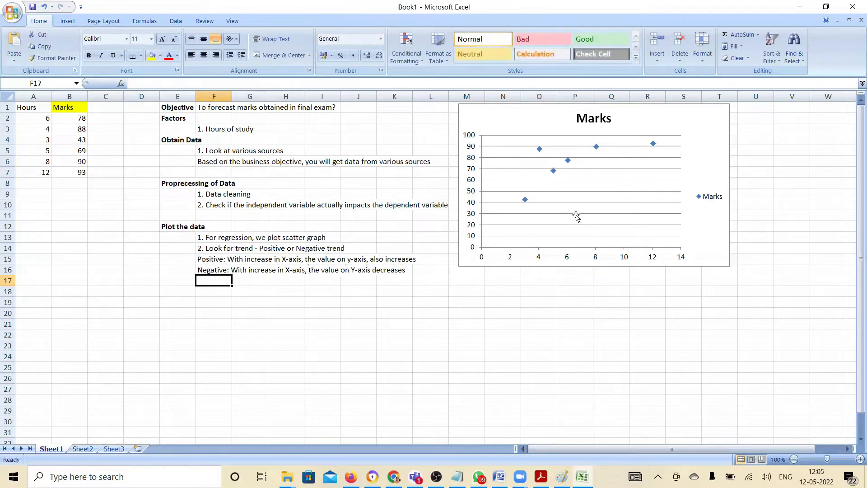
left_click_drag(548, 197, 618, 171)
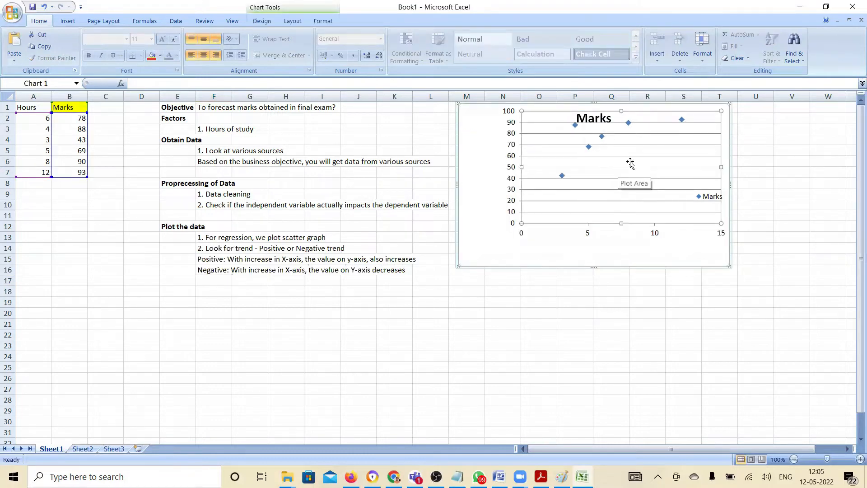
key("ctrl+z")
left_click(763, 255)
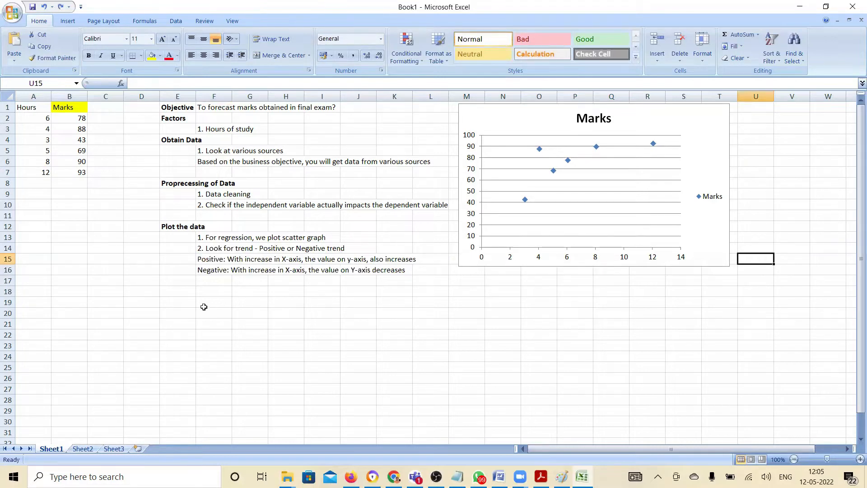
Enter the heading "Calculate Correlation values" in E18 and make it bold
left_click(177, 291)
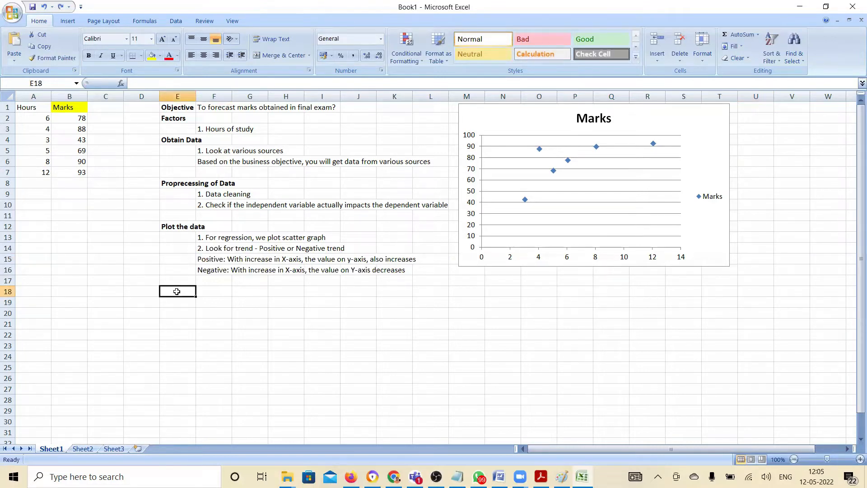
type("To")
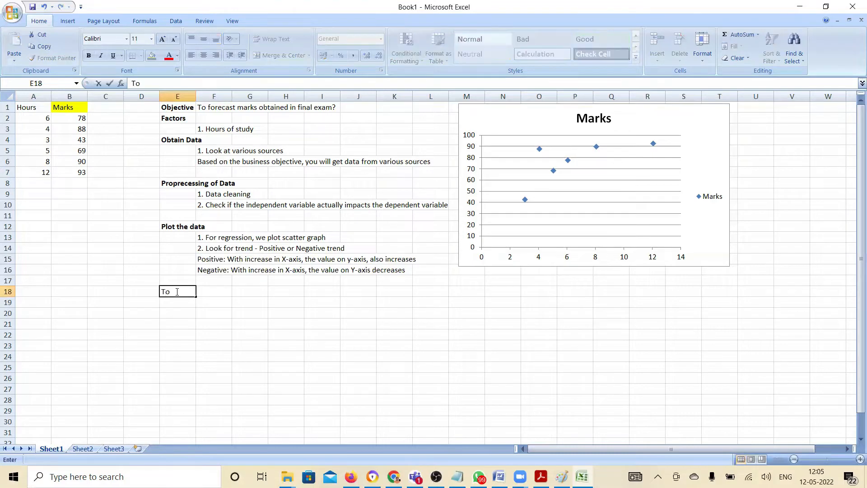
key("BackSpace")
key("BackSpace")
type("Calculate Correlation values")
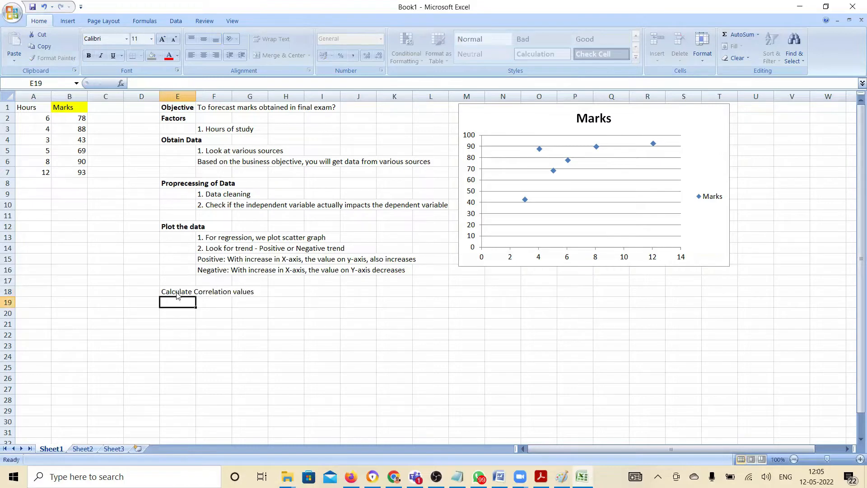
key("Return")
left_click(178, 291)
key("ctrl+b")
key("Return")
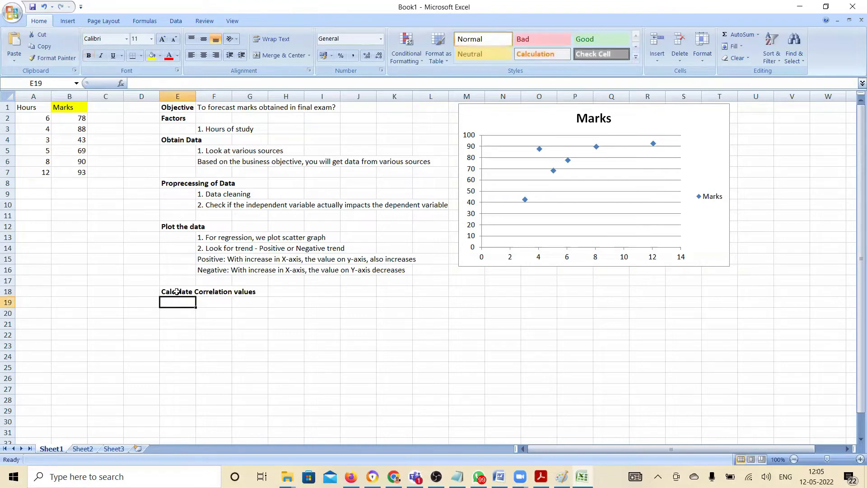
Calculate the correlation between Hours and Marks in F19 with the formula =CORREL(A2:A7,B2:B7)
key("Right")
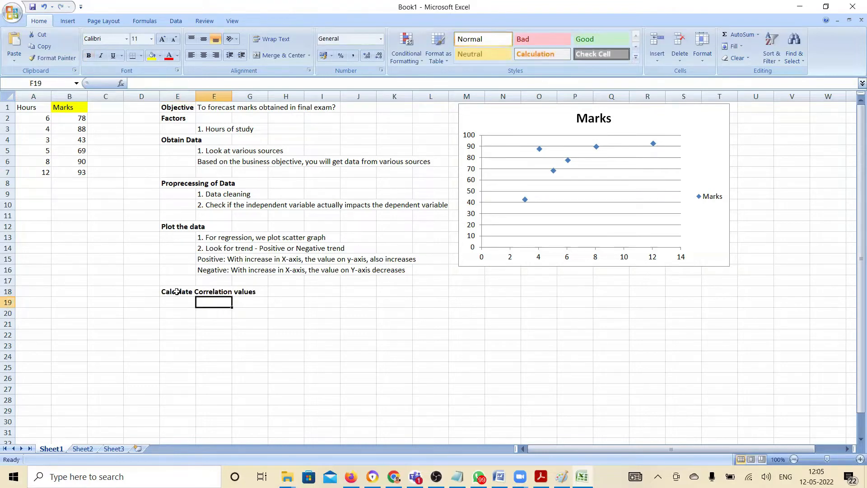
type("=")
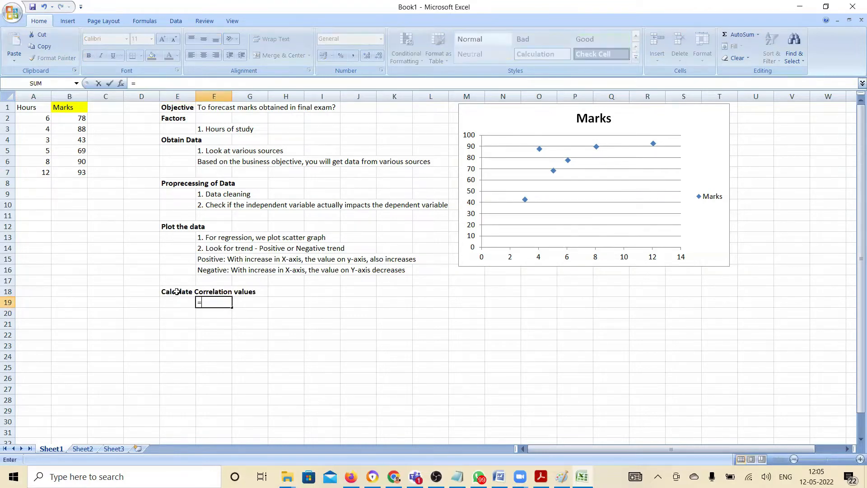
type("Correl")
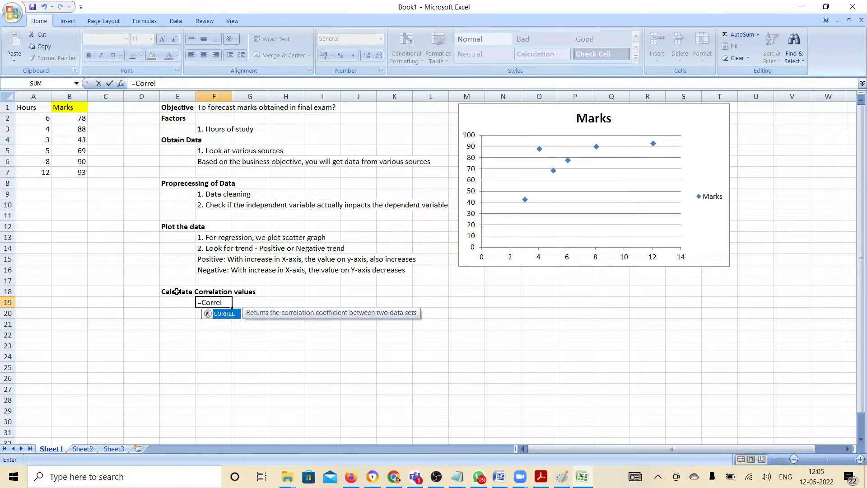
type("(")
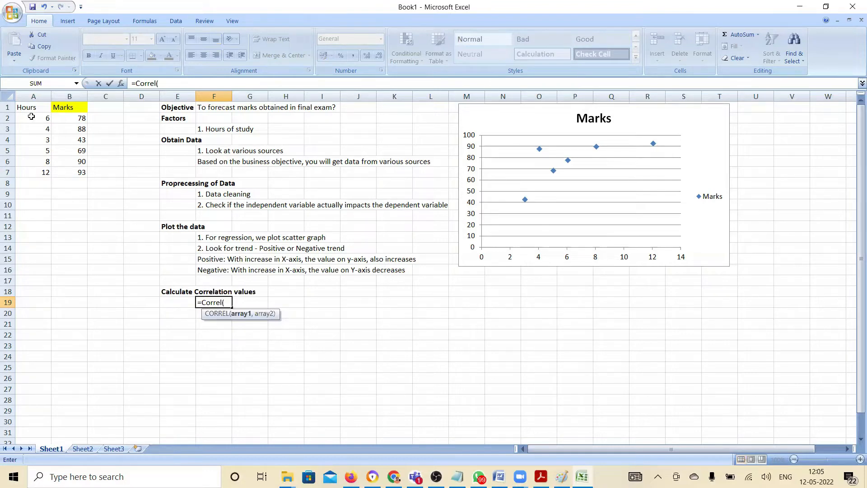
left_click_drag(31, 117, 30, 168)
type(",")
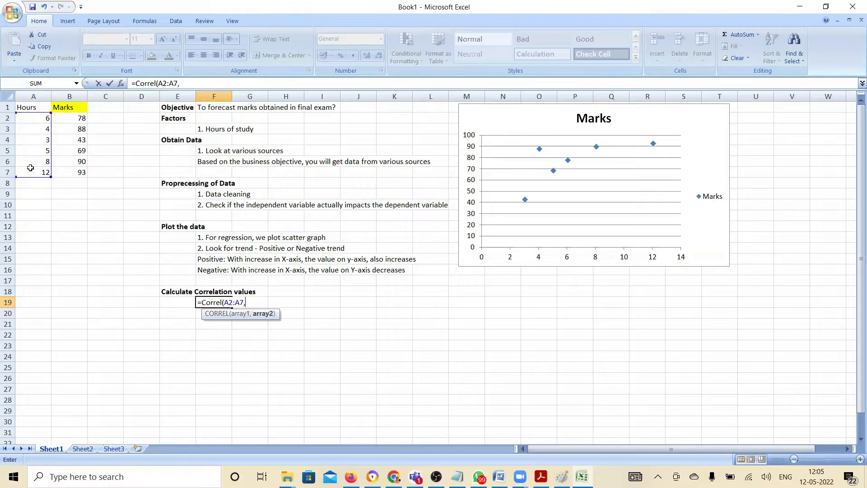
left_click_drag(70, 120, 72, 174)
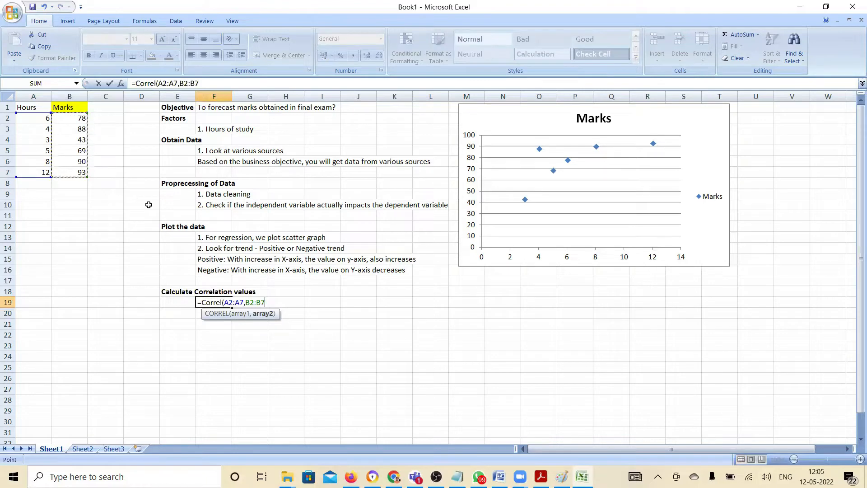
type(")")
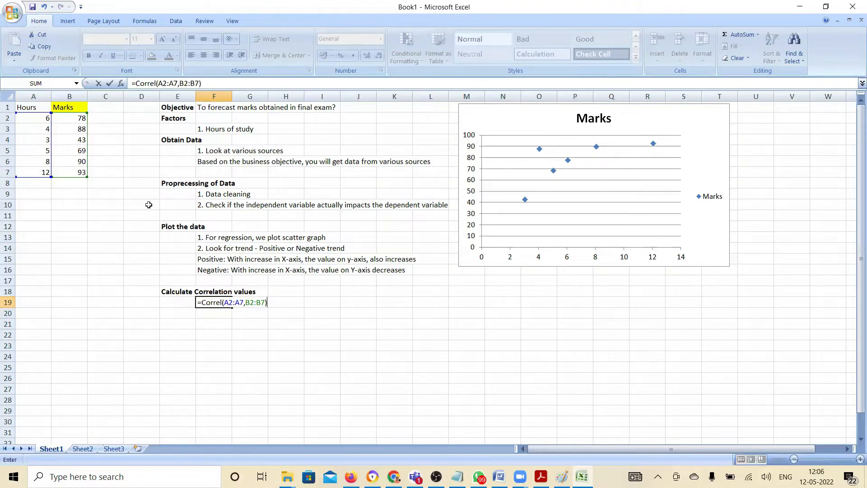
key("Return")
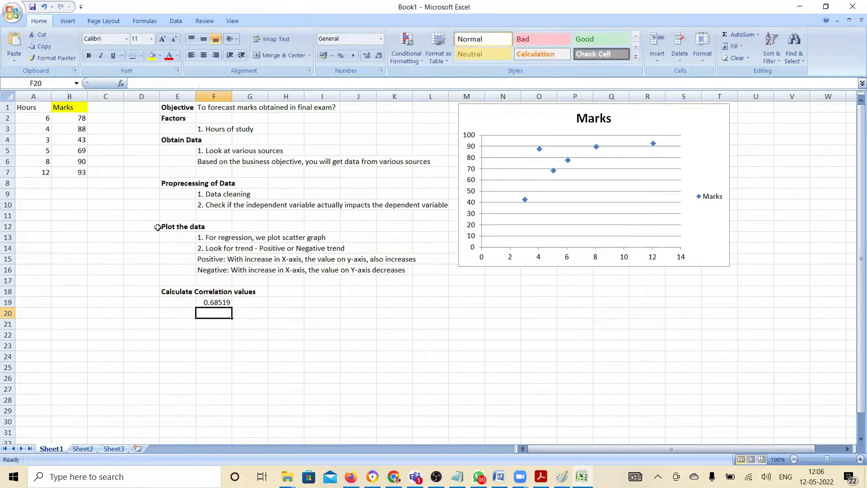
left_click(216, 305)
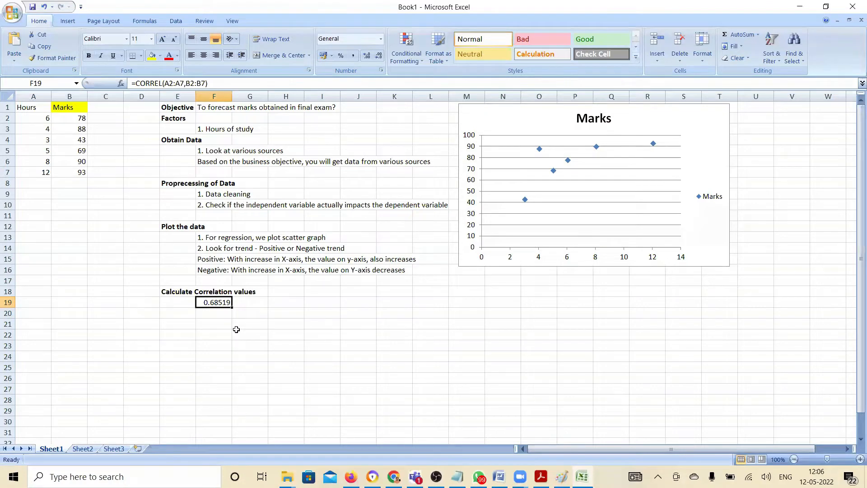
Enter the interpretation note "0 and (+/-) 0.5 : No correlation exists" in F20
left_click(220, 313)
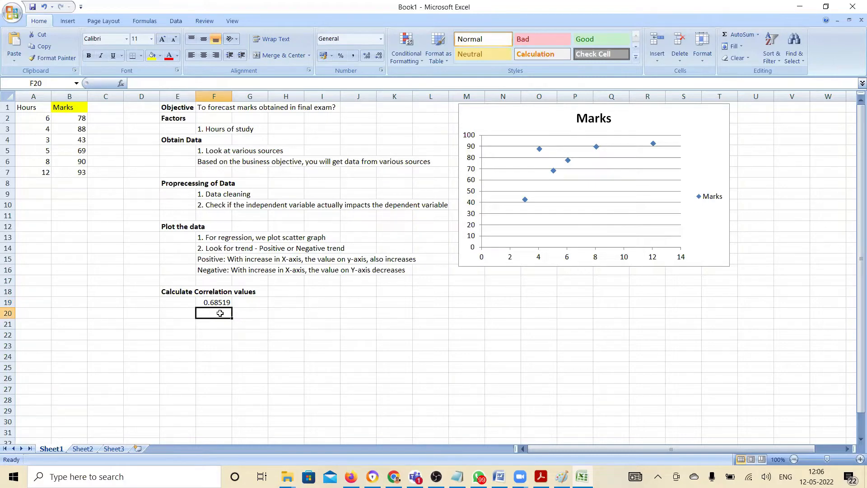
type("0 and (+/")
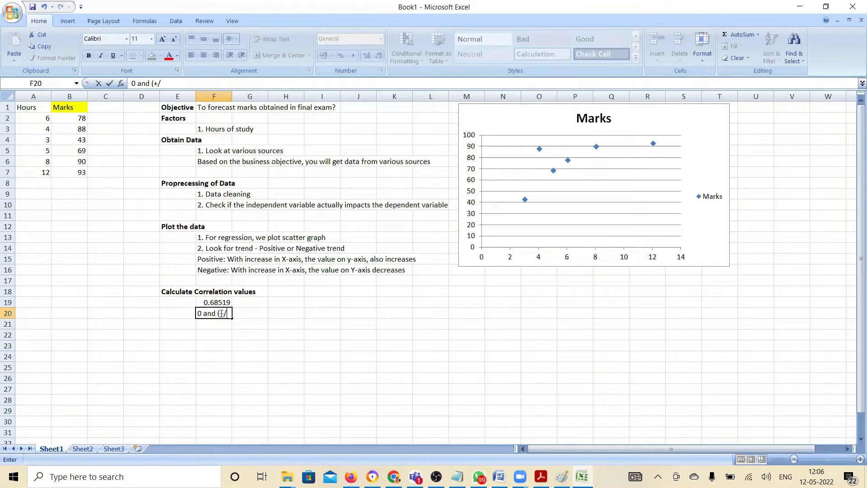
type("-) 0.5 :")
type("correlation exists")
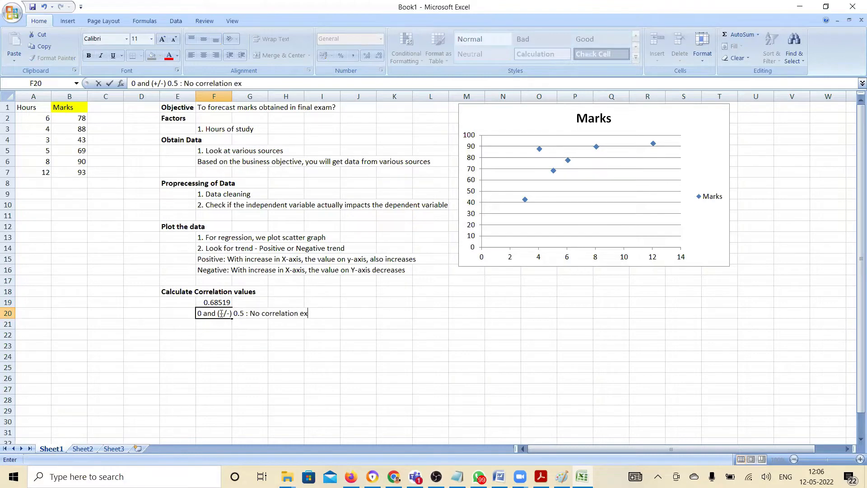
key("Return")
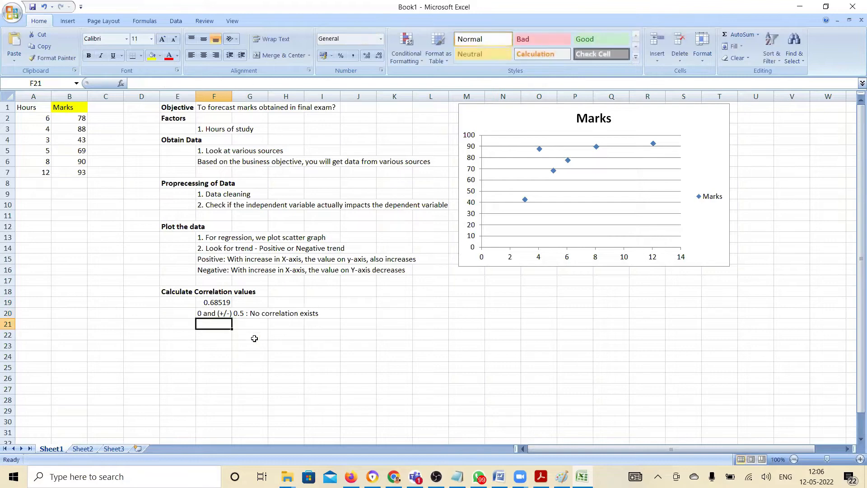
Enter the label "if," in E20 beside the no-correlation note
left_click(188, 313)
type("if,")
key("Return")
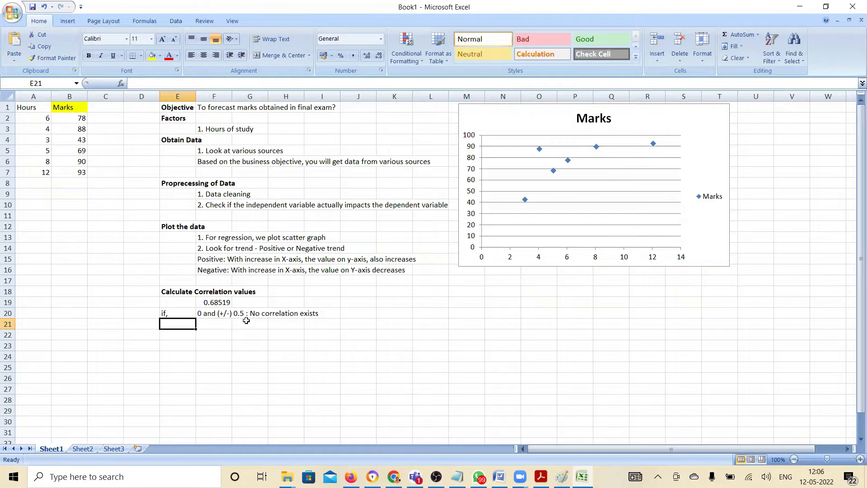
Enter the interpretation note "(+/-) 0.5 and (+/-)0.7 - Weak Correlation" in F21
key("Right")
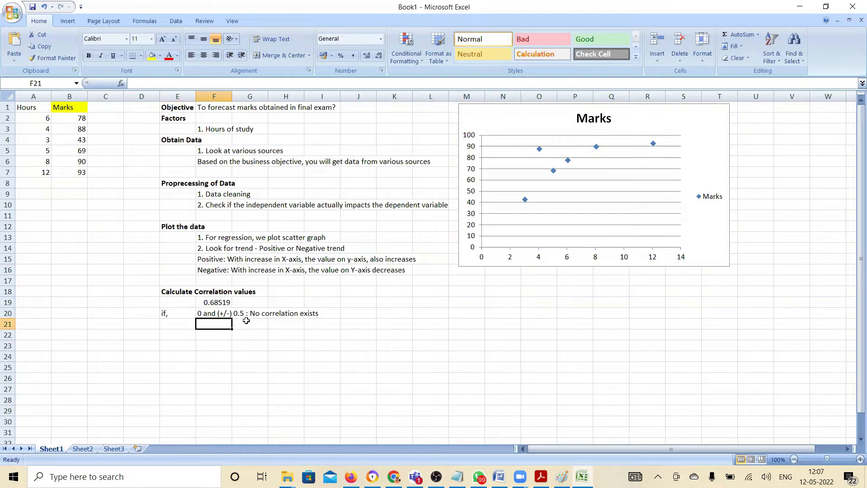
type("(+")
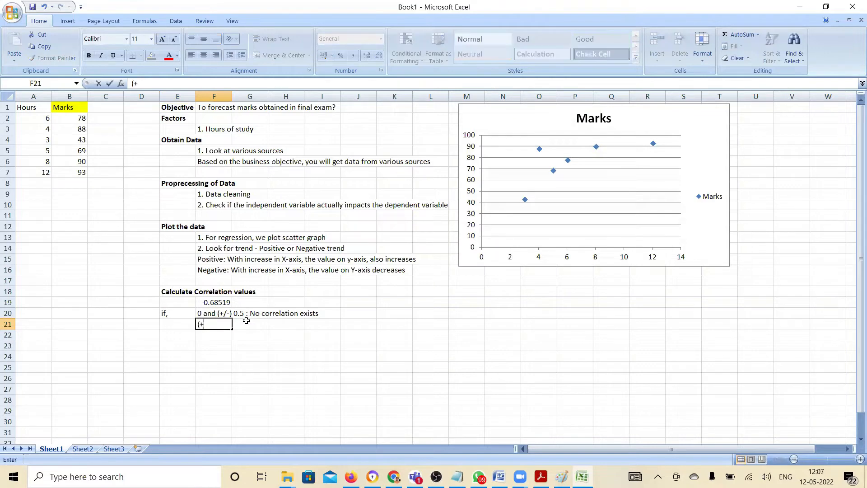
type("/-) 0.5 and (+/-)")
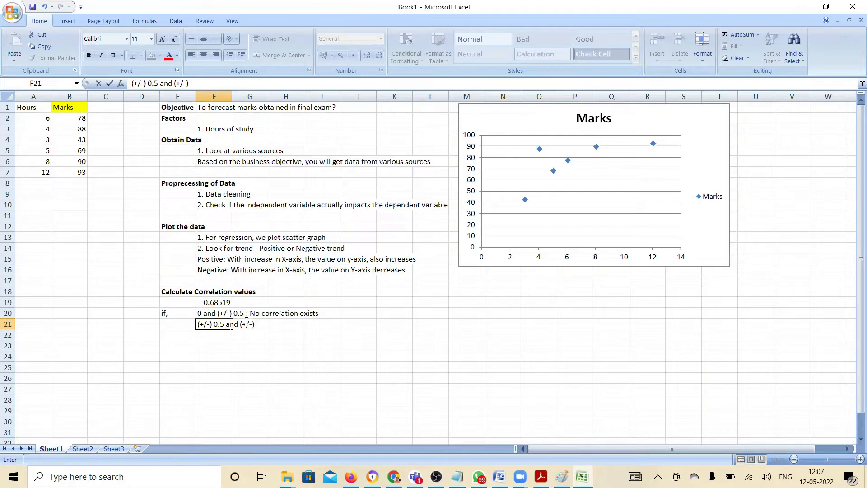
type("0.7 - Weak Correlation")
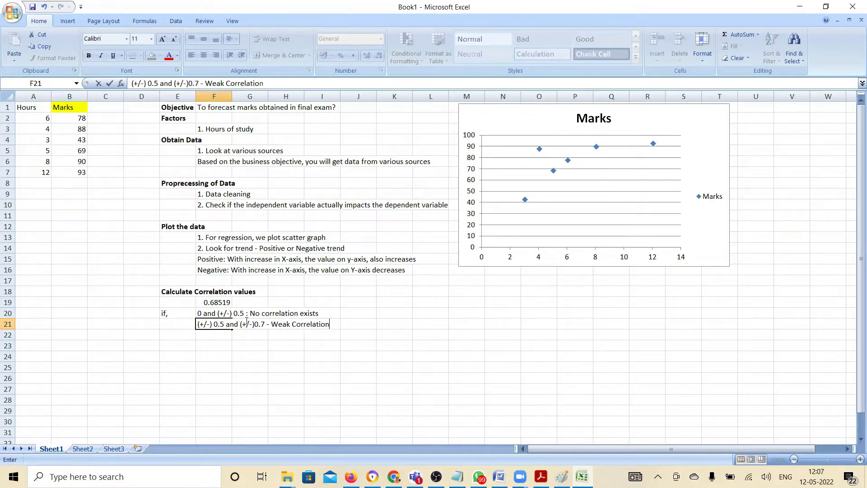
key("Return")
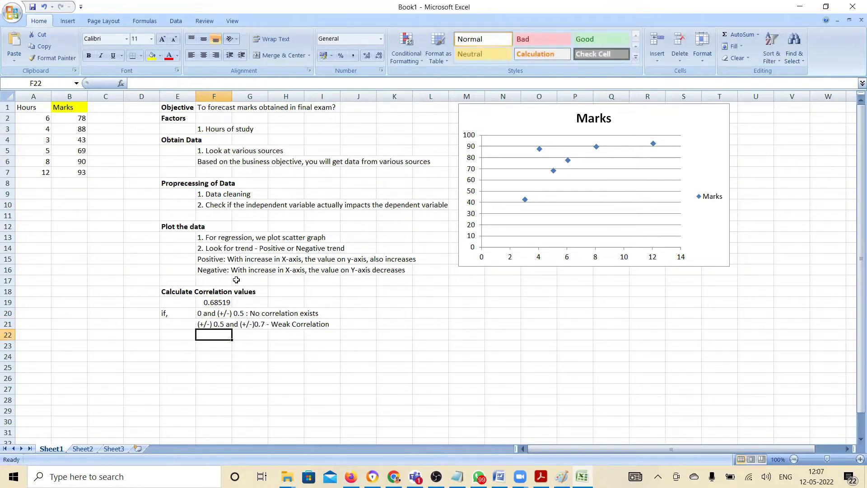
Fill the correlation value in F19 with yellow and enter "> Weak Correlation" as its interpretation in H19
left_click(221, 303)
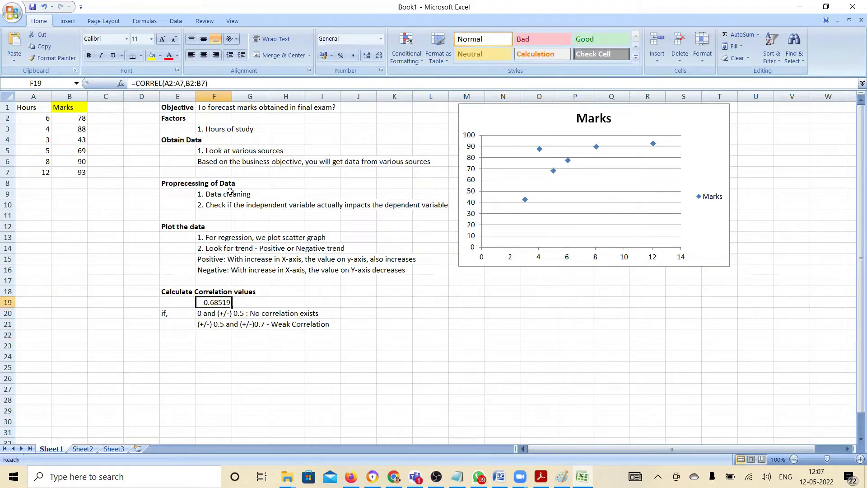
left_click(152, 59)
left_click(282, 300)
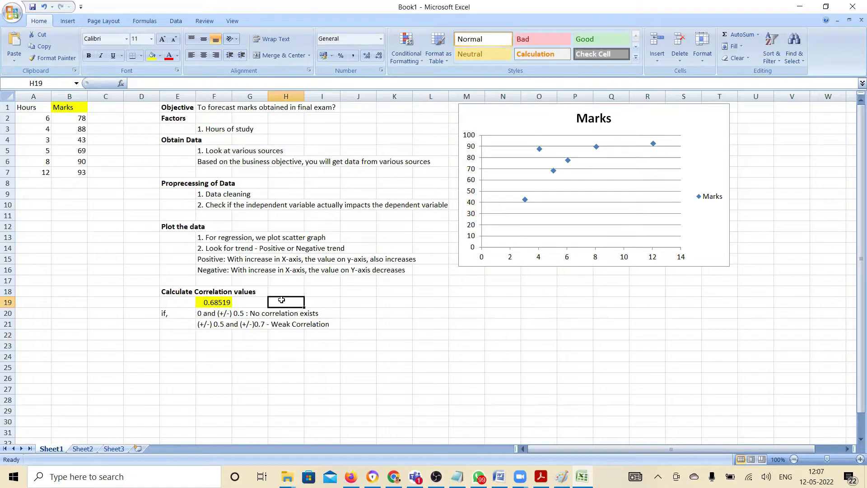
type("=> W")
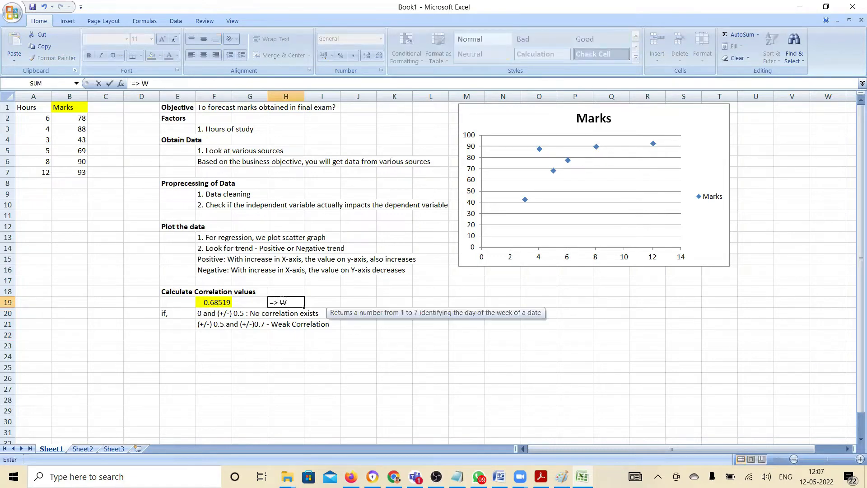
type("eak Correlation")
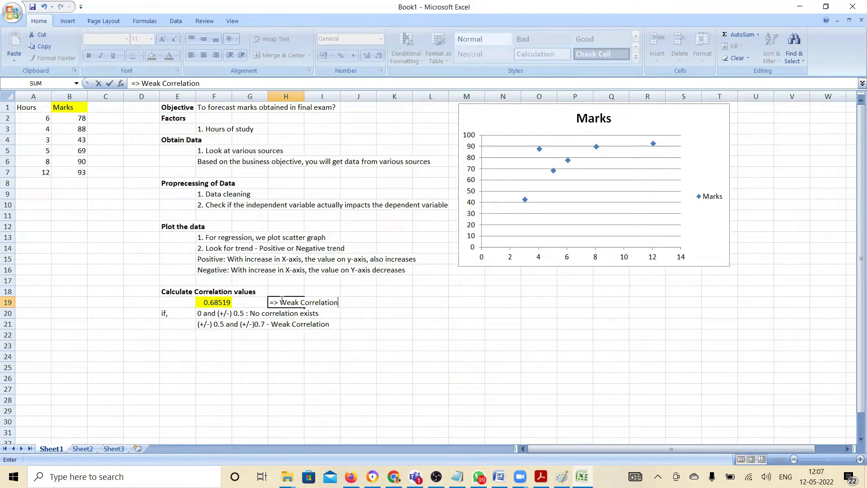
key("Return")
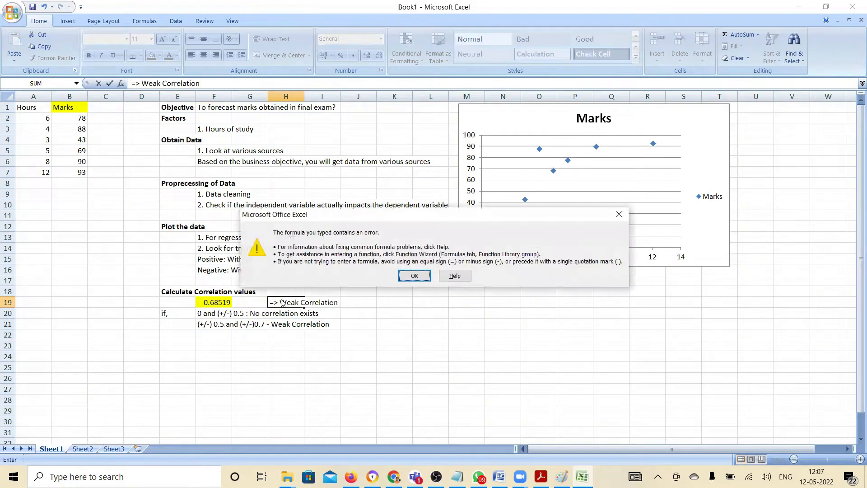
key("Return")
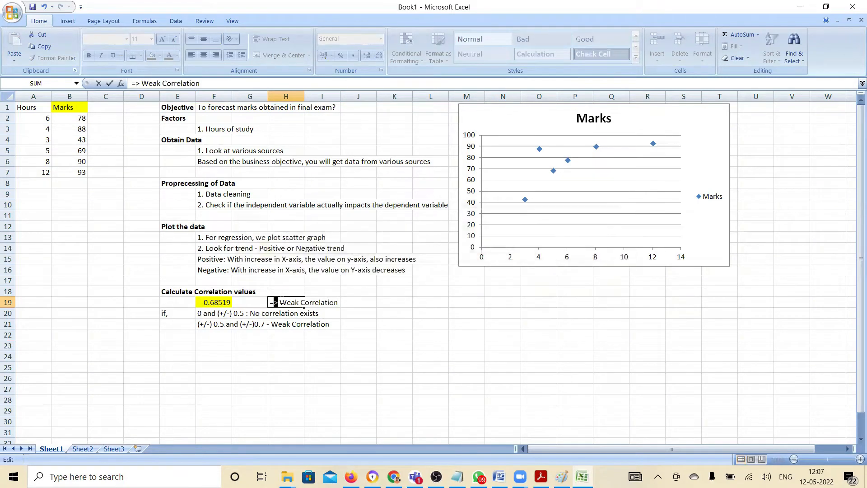
key("BackSpace")
key("BackSpace")
type("->")
key("Return")
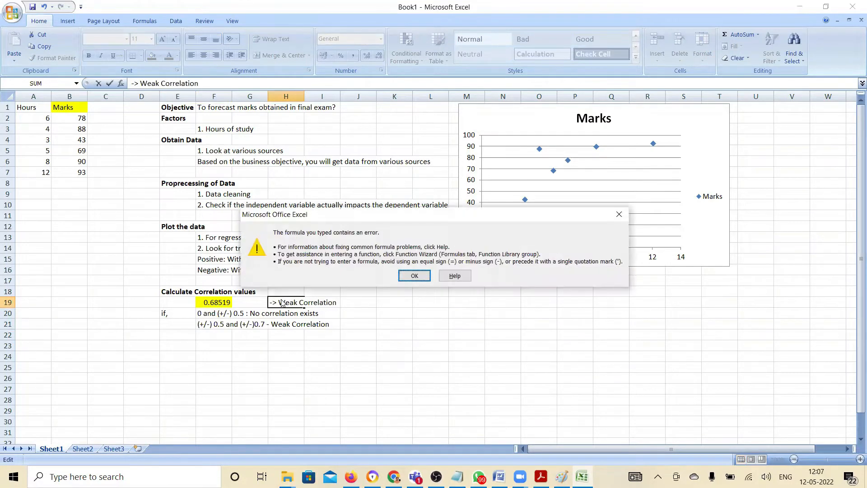
key("Return")
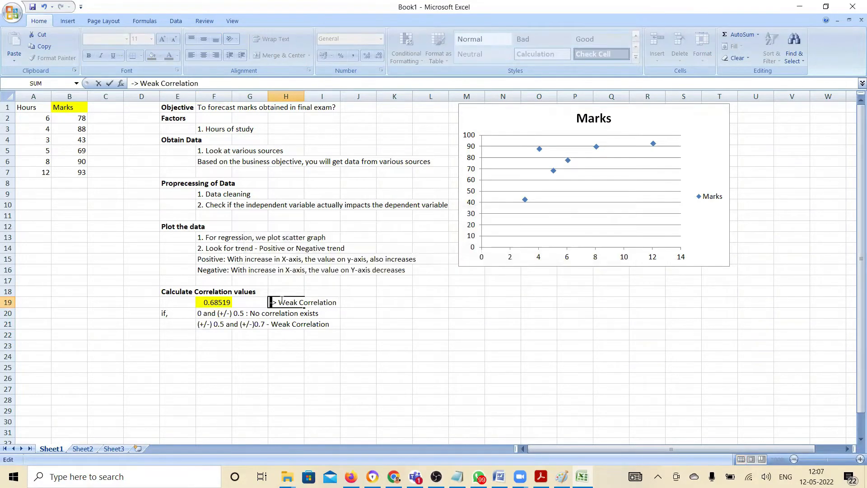
key("BackSpace")
key("Return")
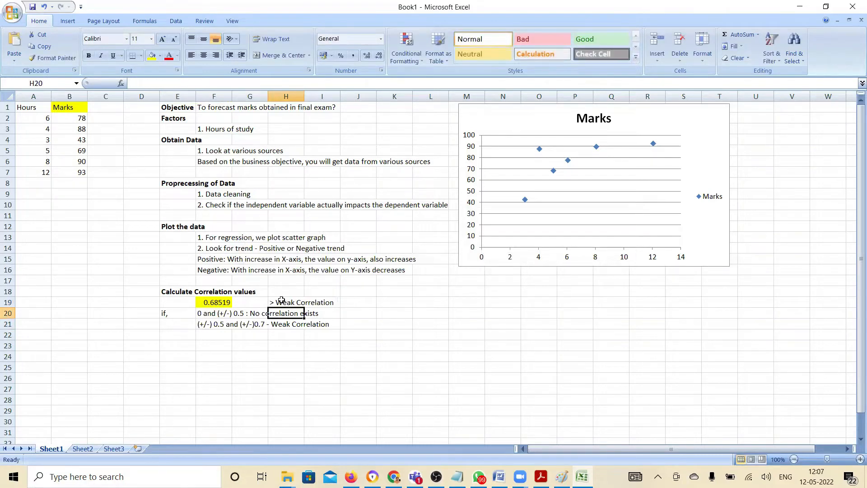
left_click(273, 230)
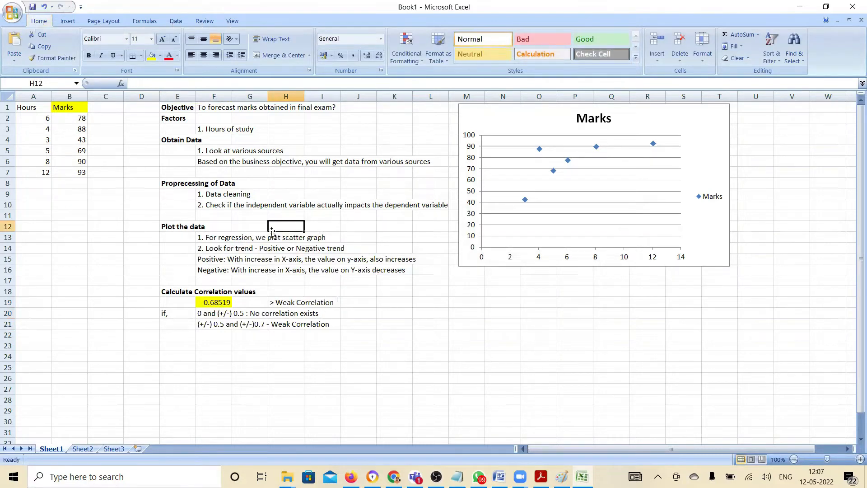
left_click(218, 300)
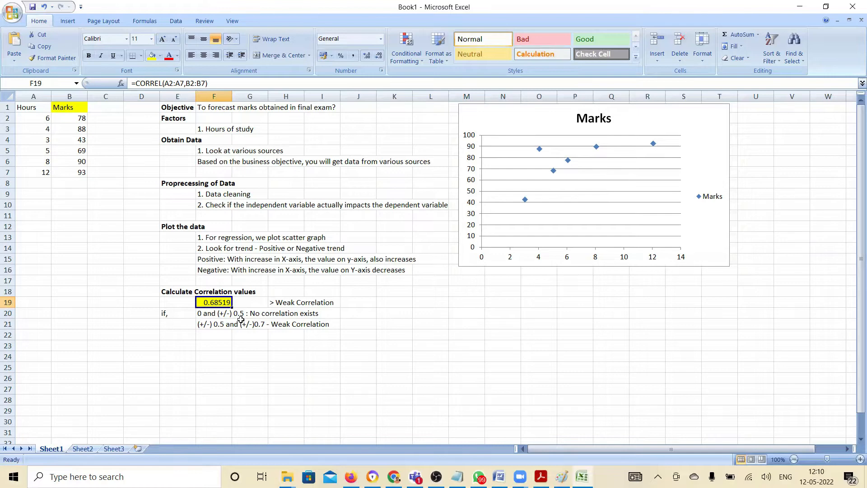
left_click(218, 324)
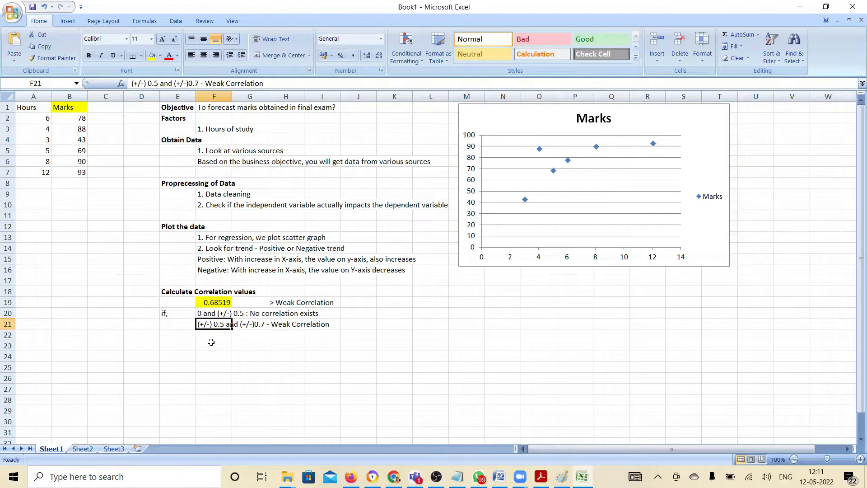
Enter the interpretation note "(+/-) 0.75 and 1 - Strong Correlation" in F22
left_click(212, 336)
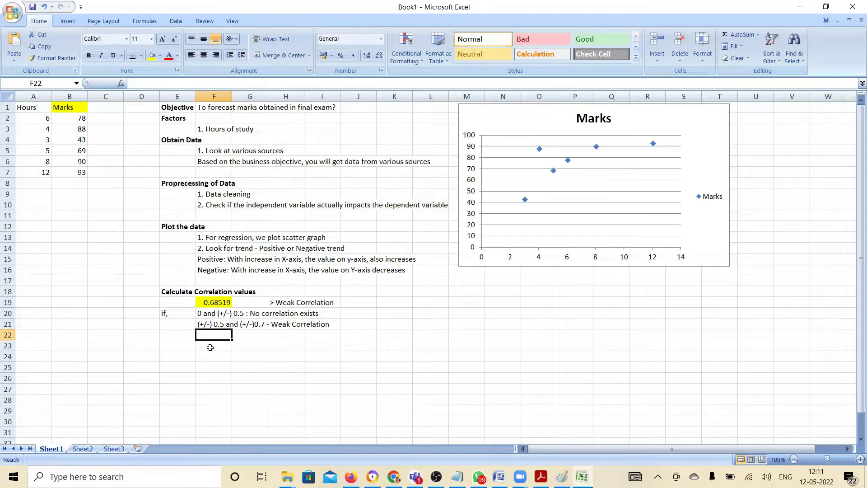
type("(")
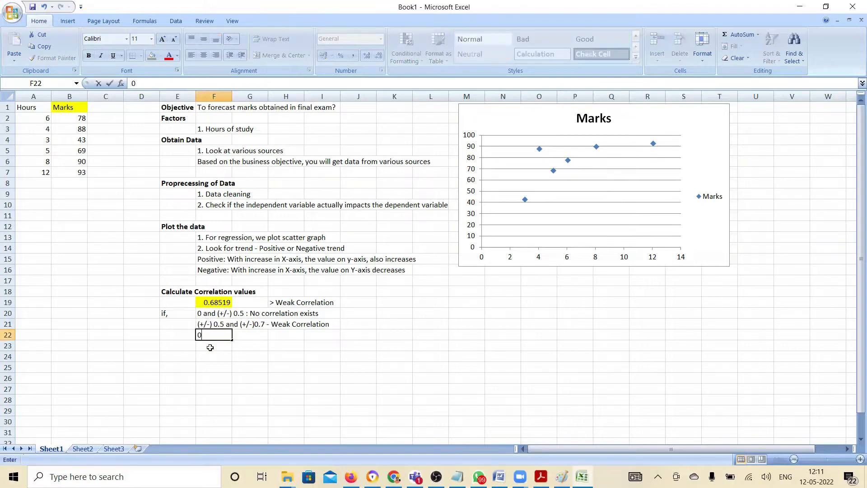
type("+/-) 0.75 and 1")
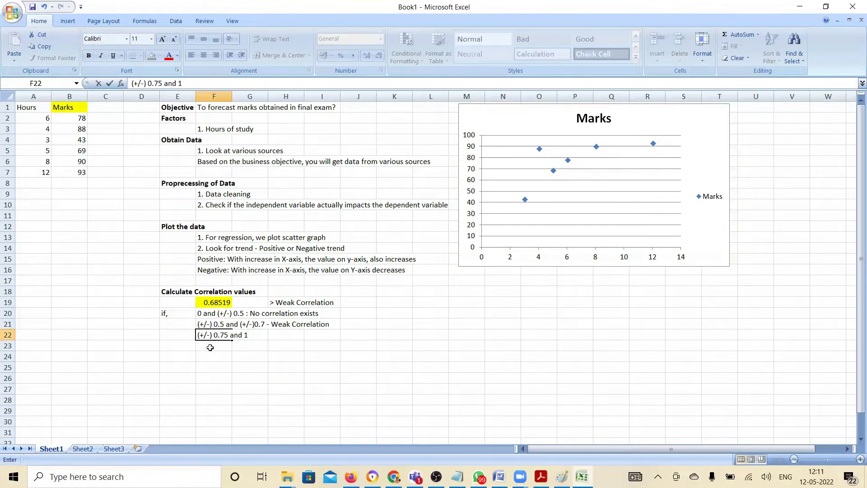
type(" - Strong Correlatio")
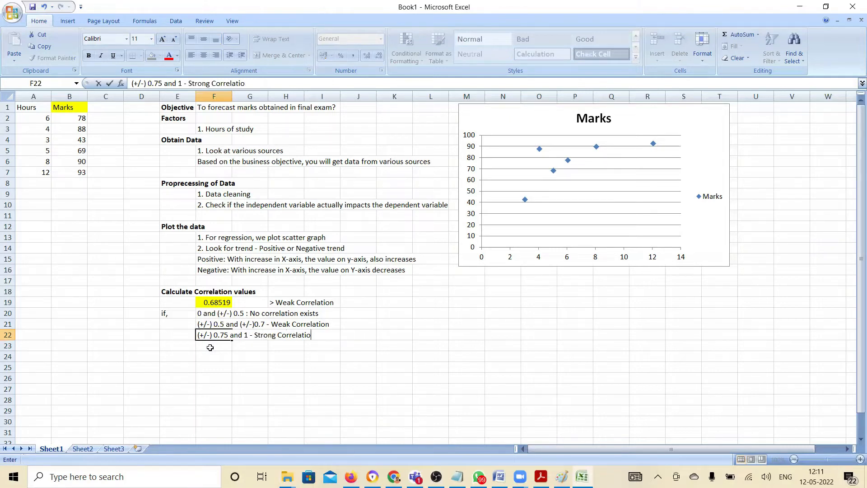
type("n")
key("Return")
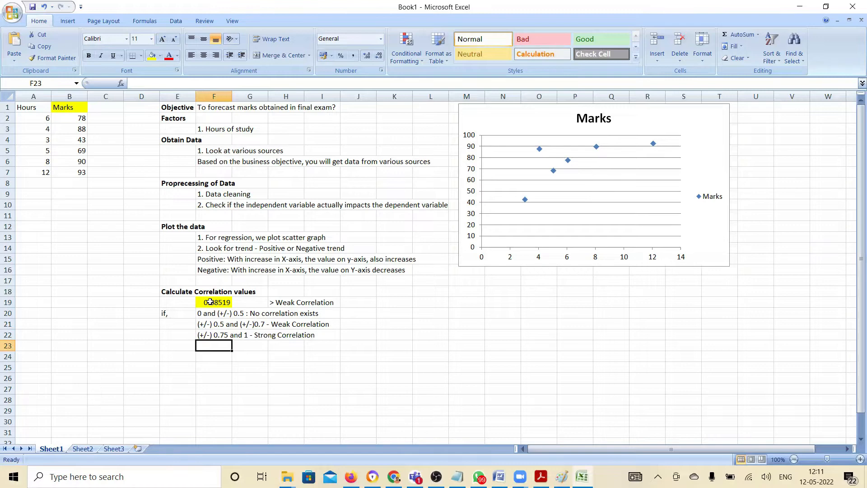
left_click_drag(209, 313, 223, 341)
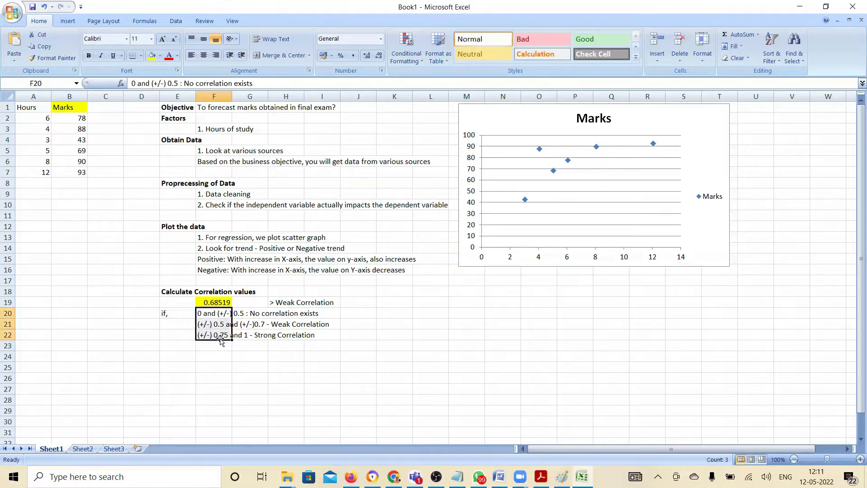
left_click(252, 295)
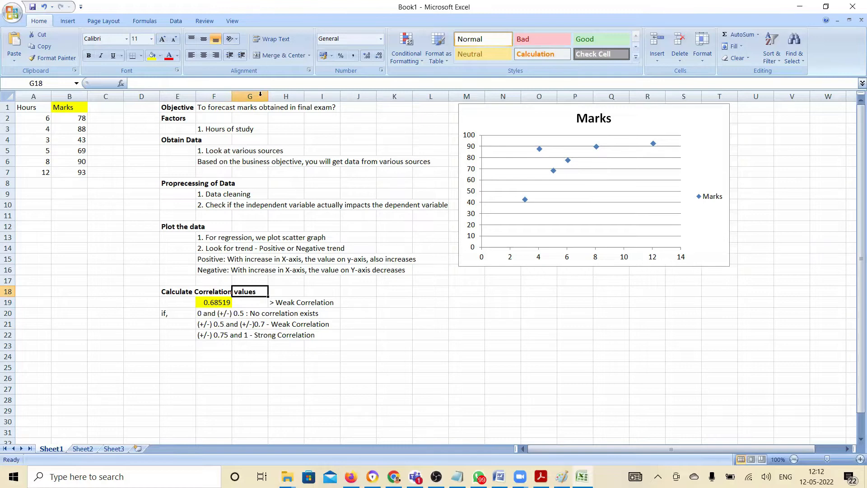
key("alt+Tab")
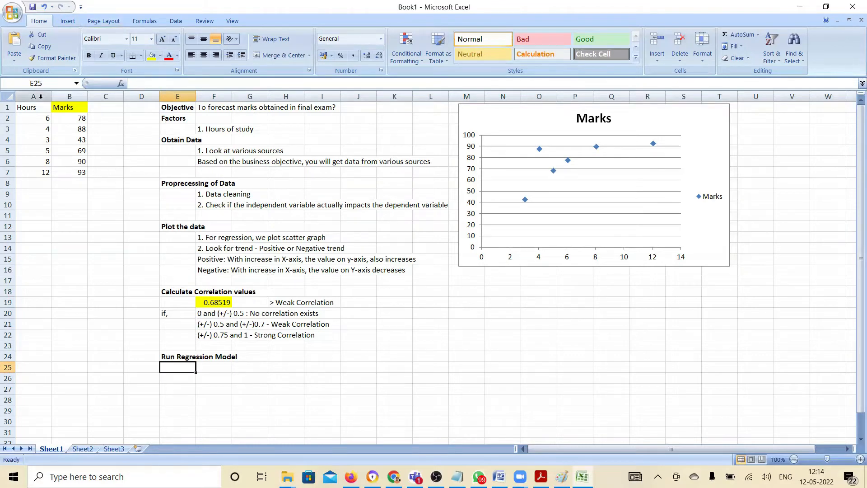
Open the add-ins page of the Excel options and view the details of the Analysis ToolPak
left_click(175, 22)
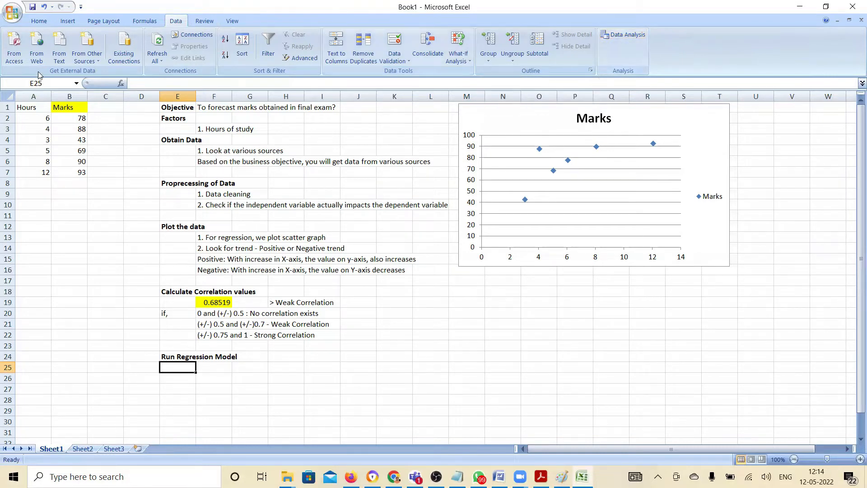
left_click(12, 13)
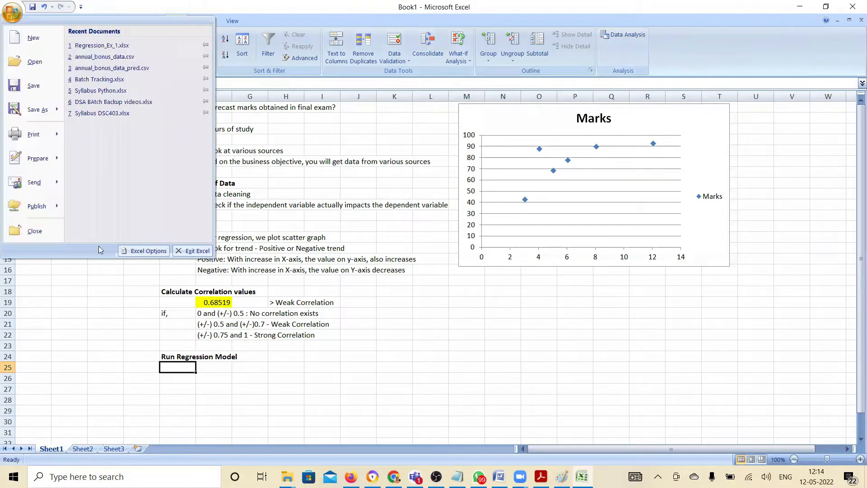
left_click(146, 251)
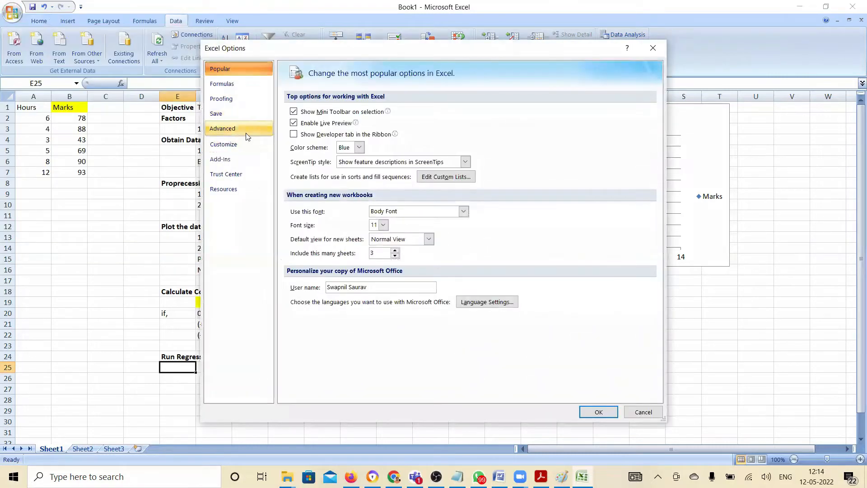
left_click(238, 159)
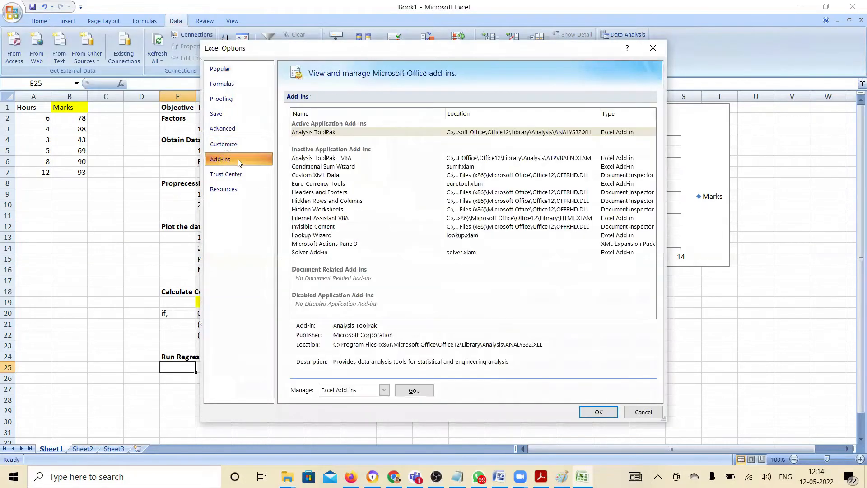
left_click(325, 132)
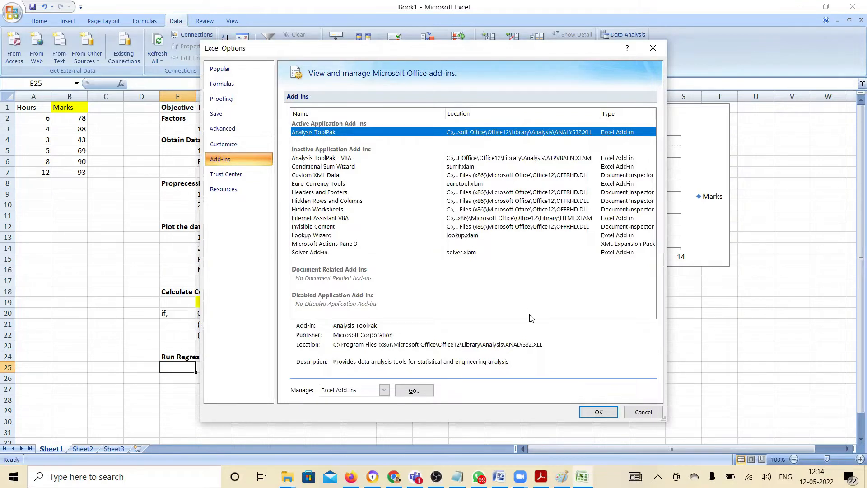
Close the Excel options without changes and start the Regression tool from the Data Analysis tools
left_click(653, 415)
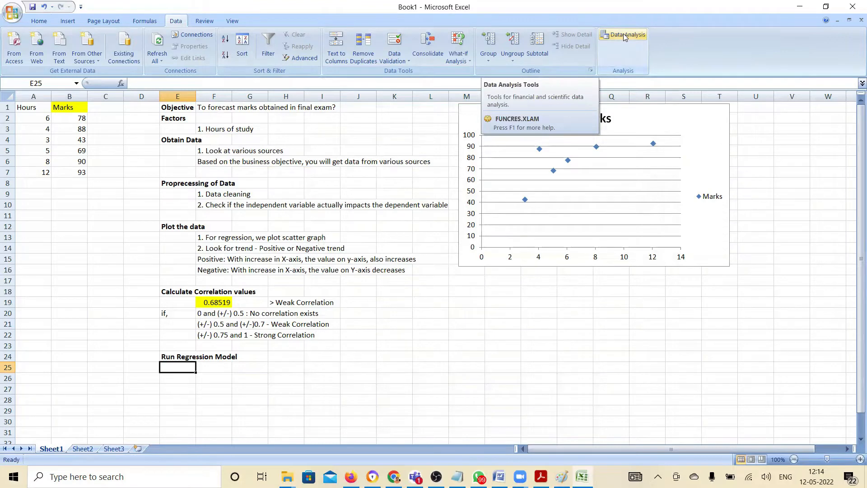
left_click(624, 35)
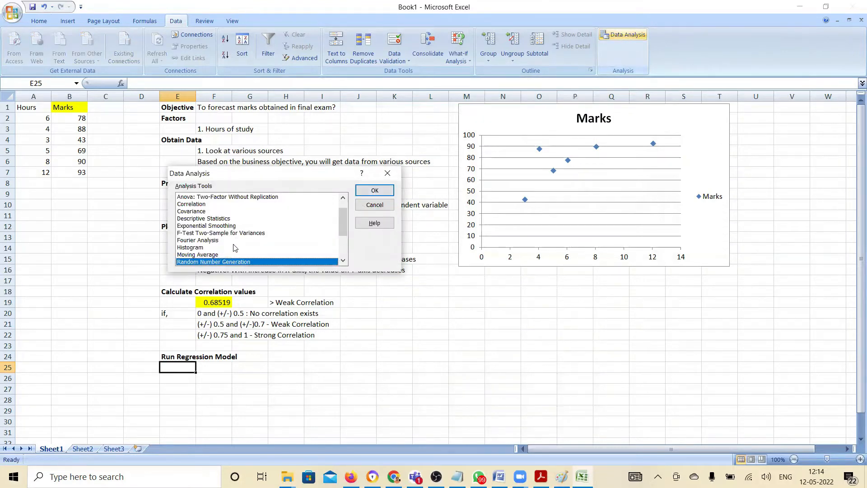
double_click(343, 261)
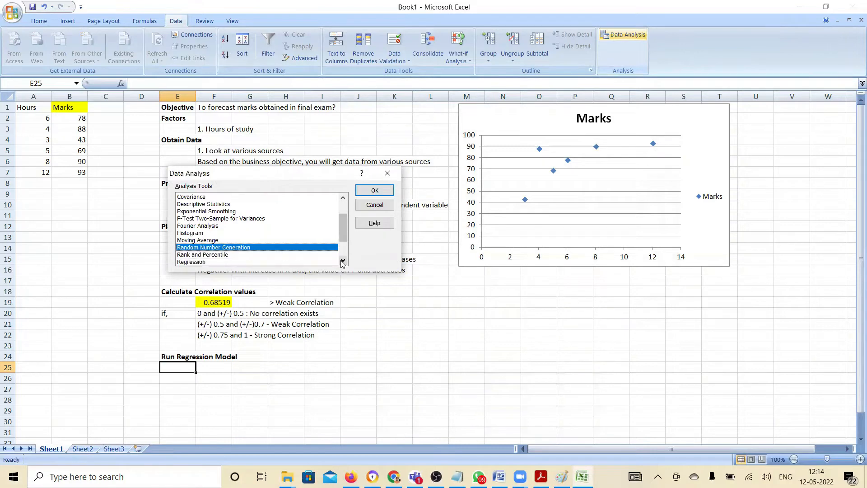
double_click(342, 261)
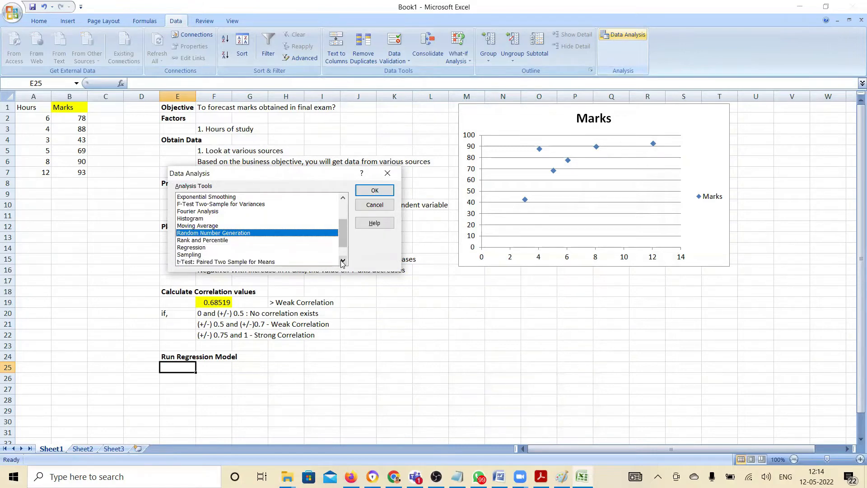
left_click(198, 247)
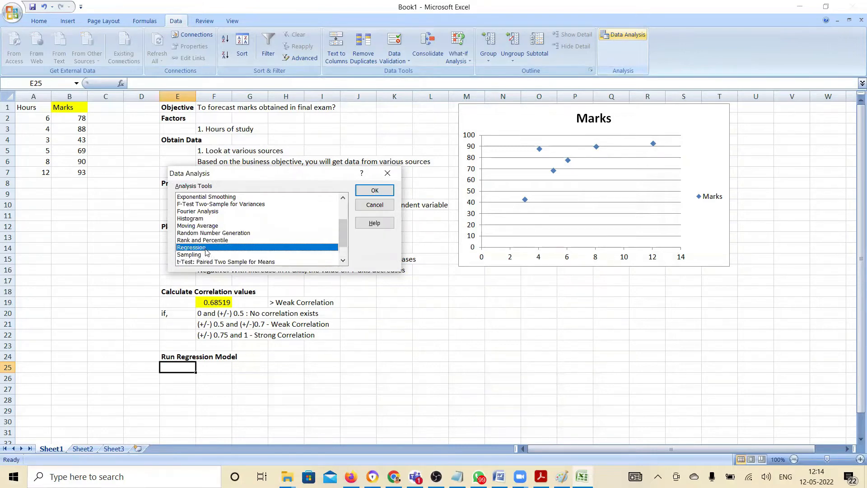
left_click(375, 191)
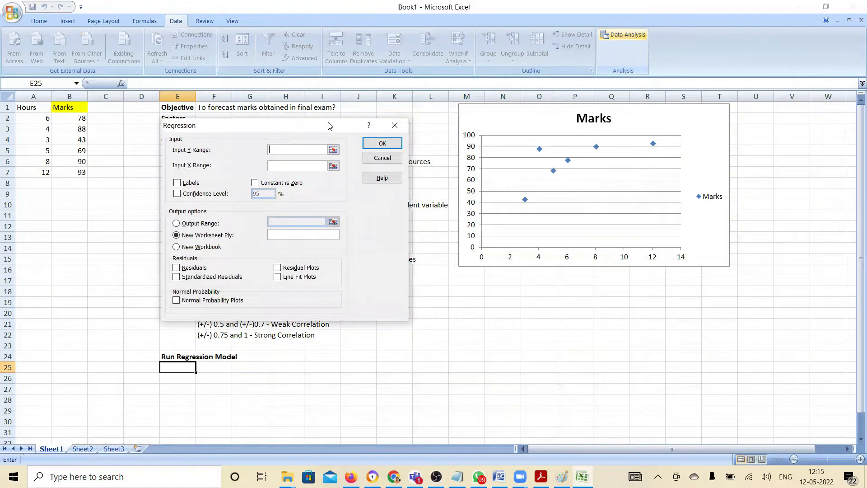
Set the regression's Input Y Range to the marks in $B$2:$B$7, keeping the dialog clear of the data
left_click_drag(328, 125, 454, 126)
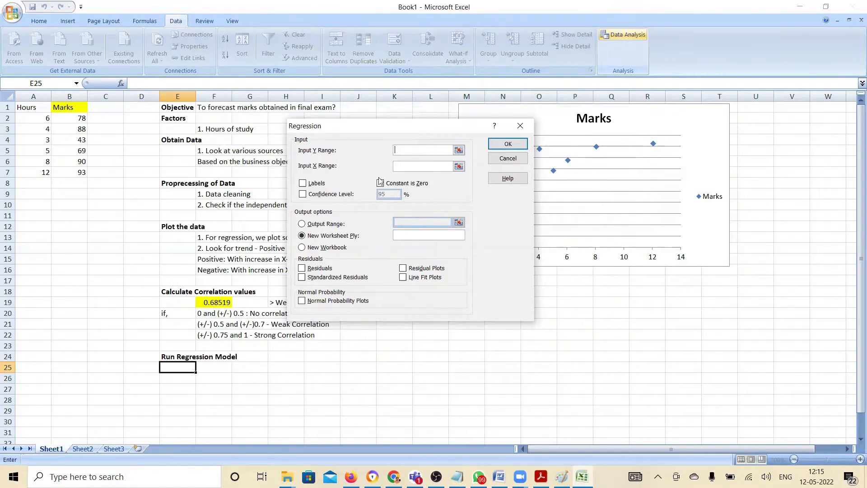
type("B2:B7")
key("BackSpace")
key("BackSpace")
key("BackSpace")
key("BackSpace")
left_click(459, 150)
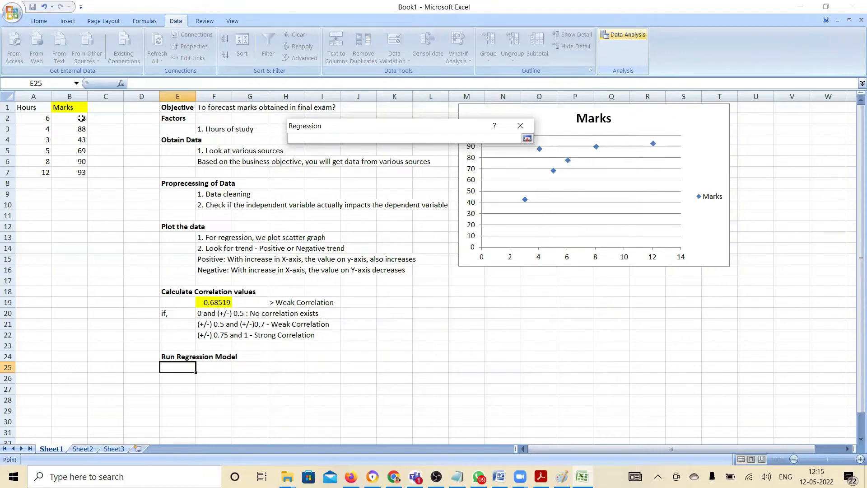
left_click_drag(80, 118, 82, 172)
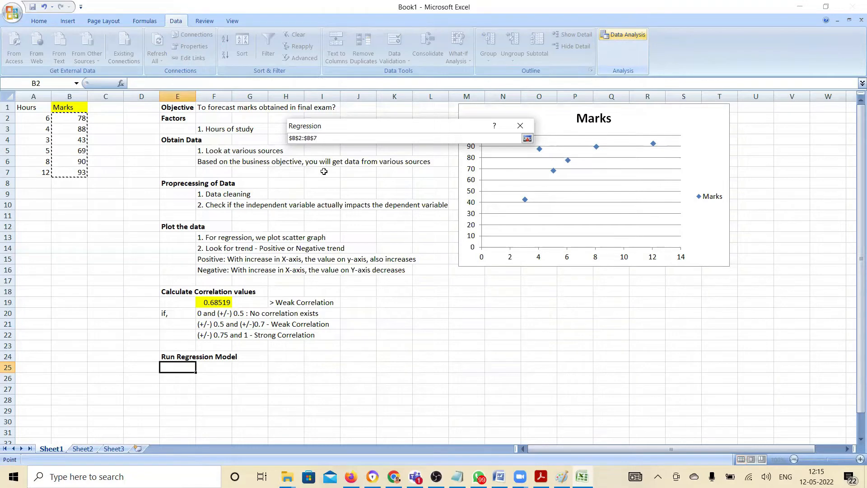
left_click(527, 140)
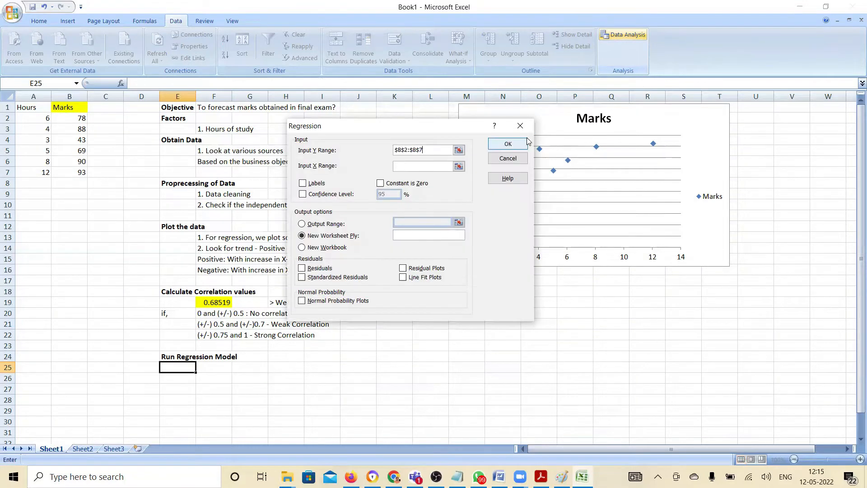
Set the regression's Input X Range to the study hours in $A$2:$A$7
left_click(429, 167)
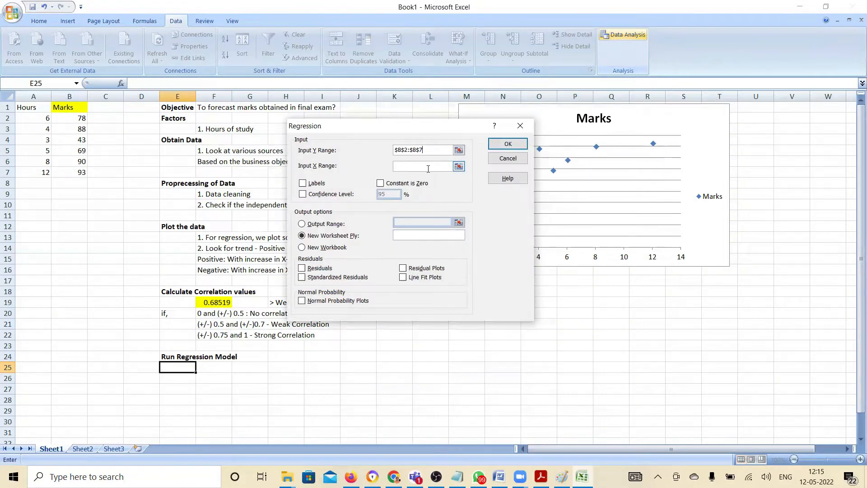
left_click(458, 166)
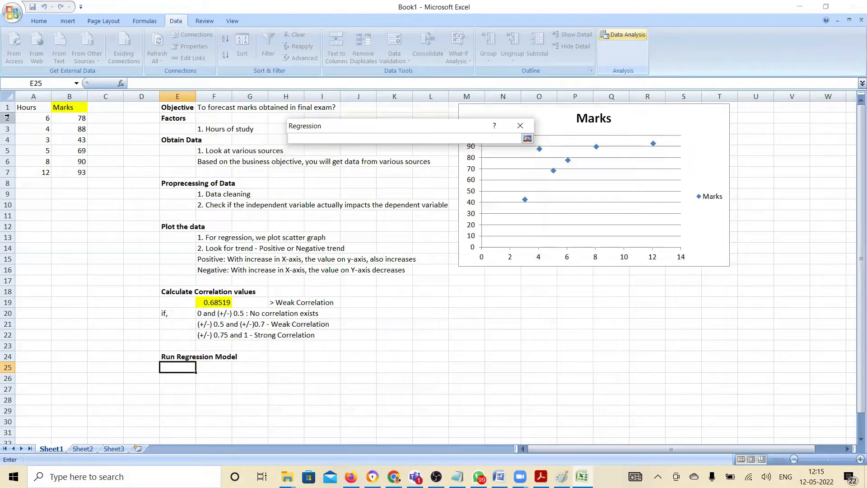
left_click_drag(22, 116, 41, 176)
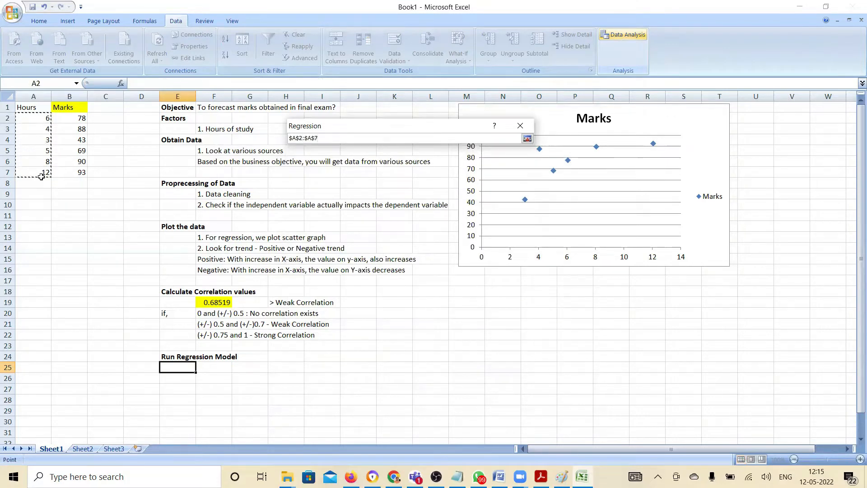
left_click(528, 138)
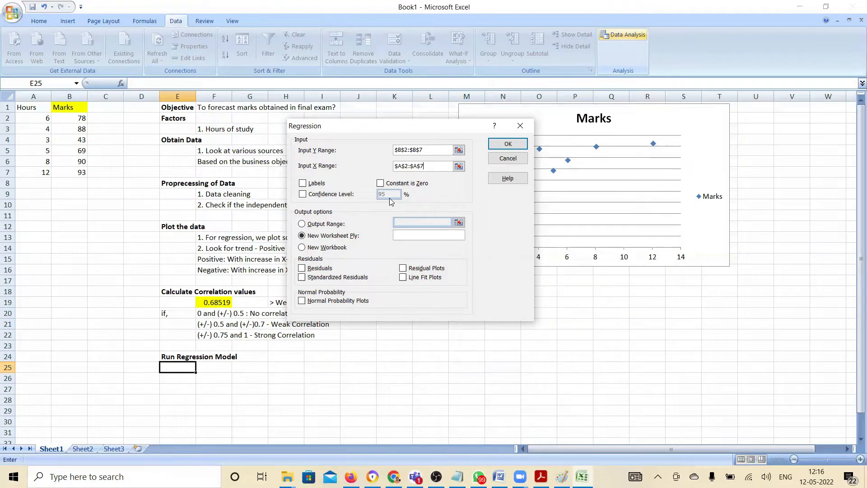
Include residuals, standardized residuals, residual plots and line fit plots, and run the regression with output to a new worksheet
left_click(316, 271)
left_click(316, 279)
left_click(412, 269)
left_click(406, 279)
left_click(508, 145)
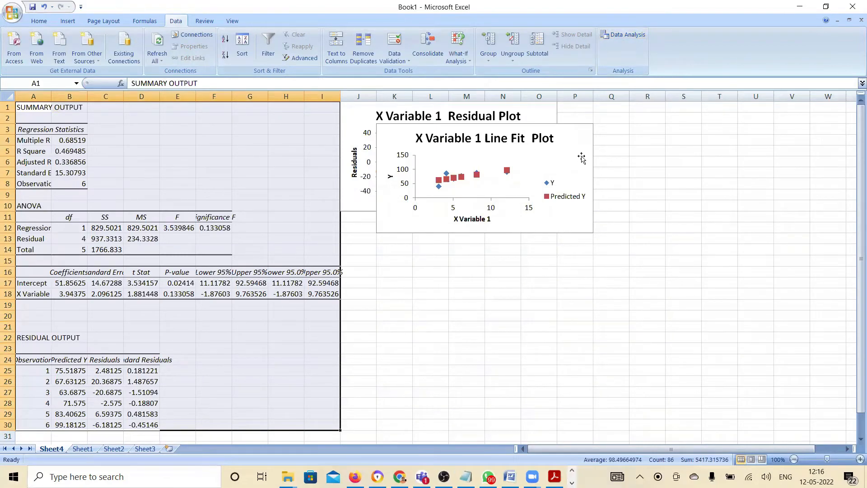
Move the line fit plot below the residual plot and autofit the widths of columns A and B
left_click_drag(563, 126, 533, 226)
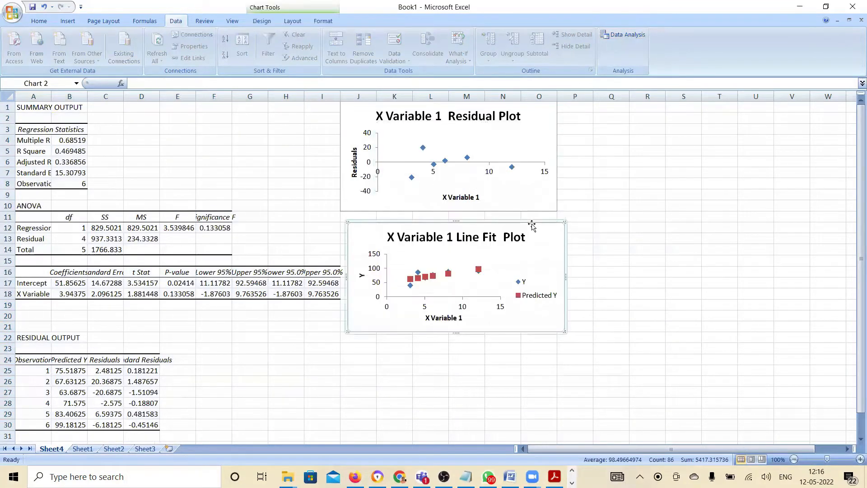
left_click(282, 177)
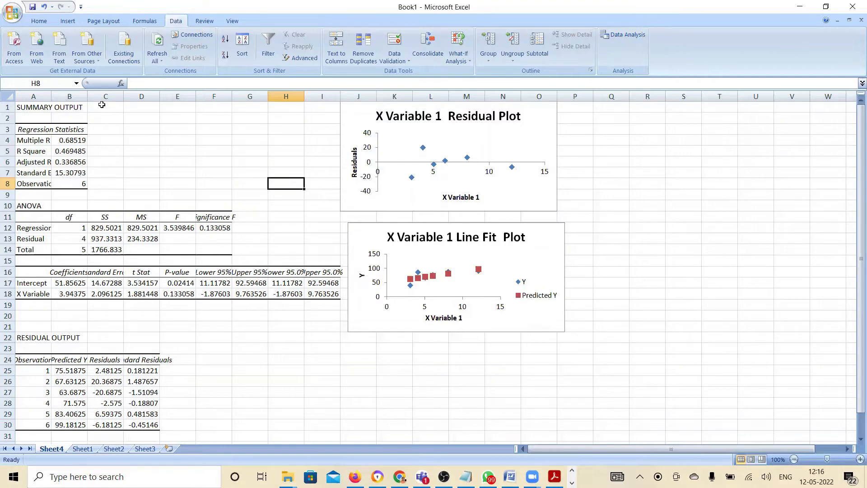
double_click(51, 95)
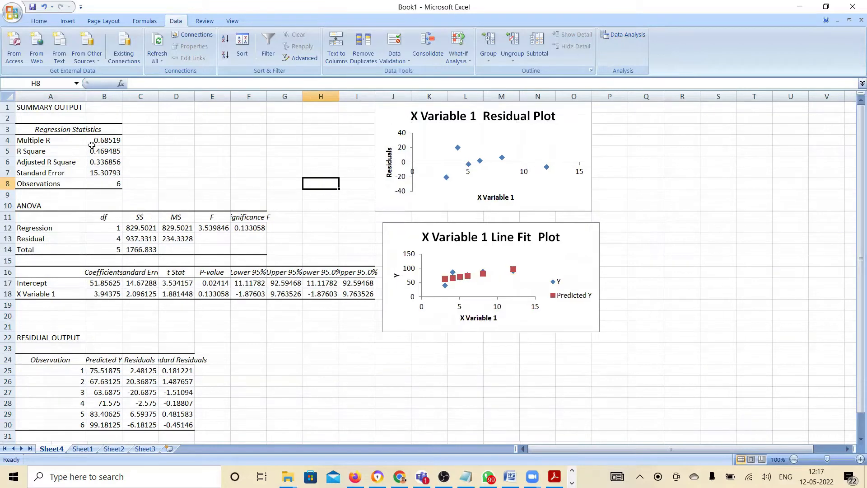
double_click(122, 96)
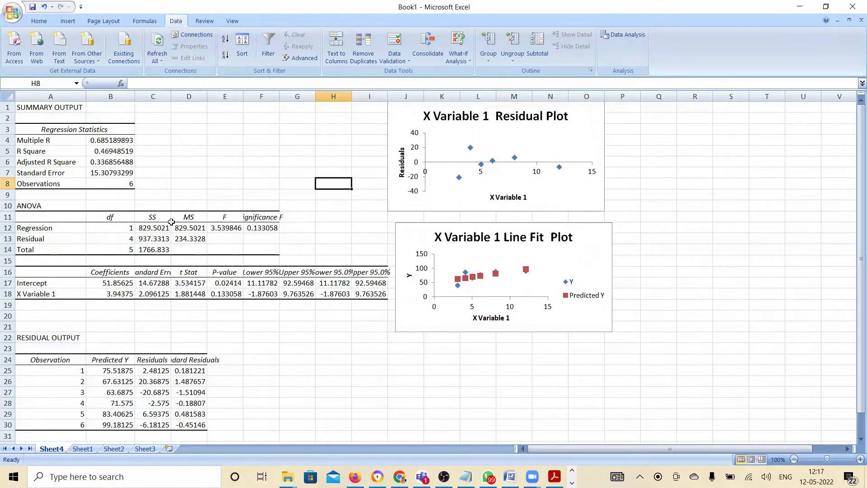
Fill the Standard Error label and value in A7:B7 with yellow
left_click_drag(62, 174, 102, 172)
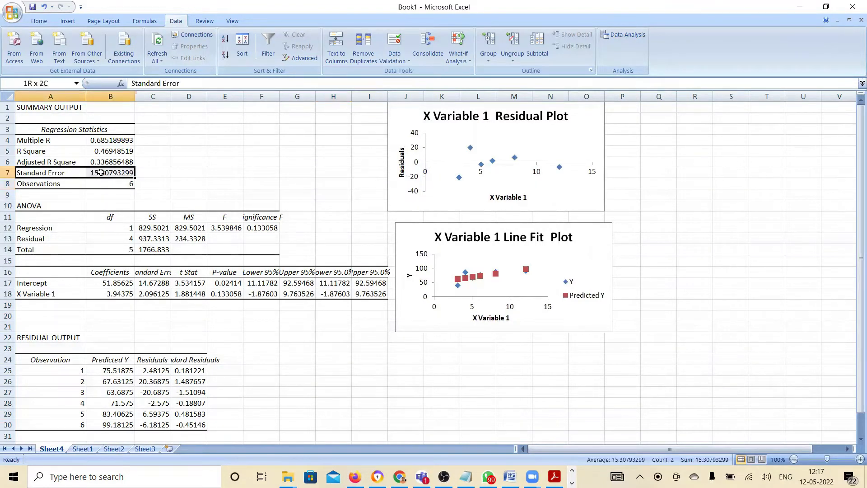
left_click(45, 22)
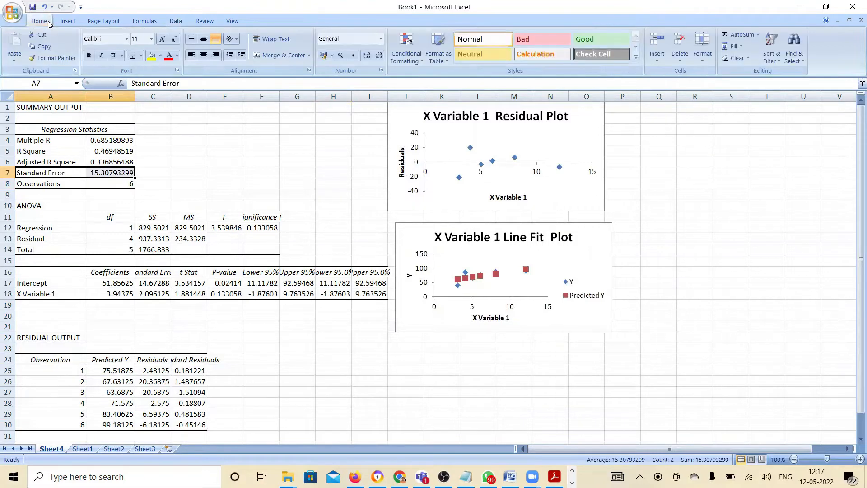
left_click(152, 56)
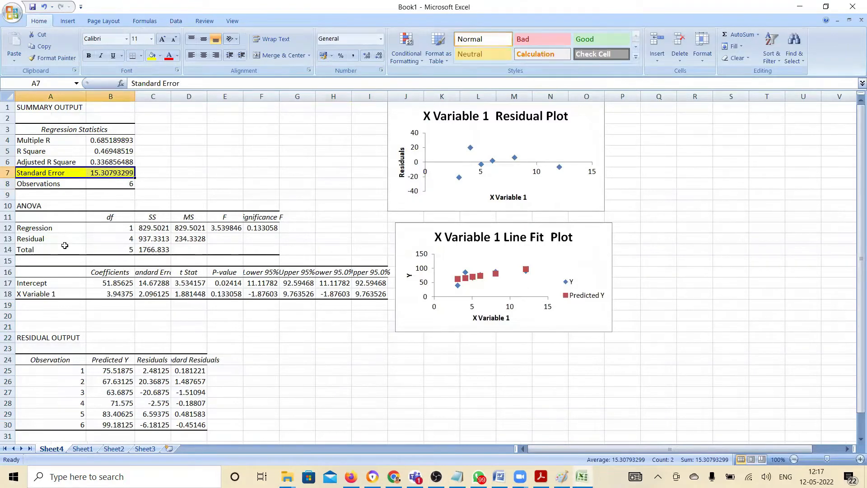
Fill the Intercept and X Variable 1 labels and coefficients in A17:B18 with yellow
double_click(51, 281)
right_click(52, 281)
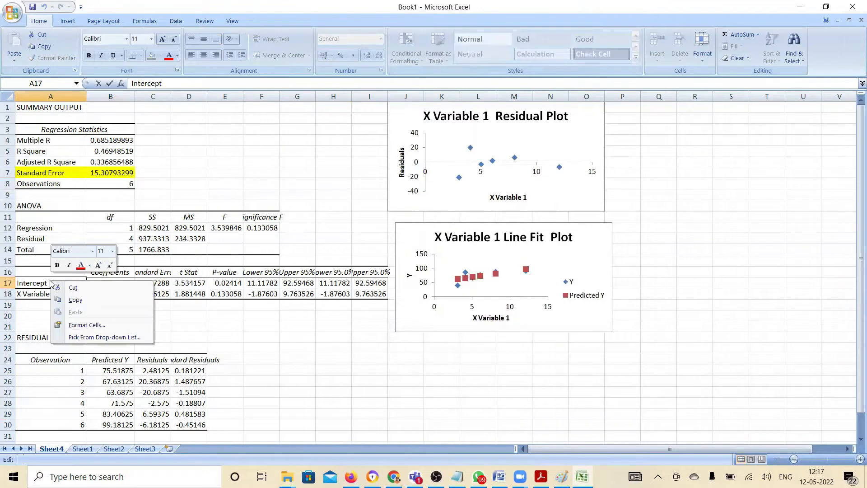
key("Escape")
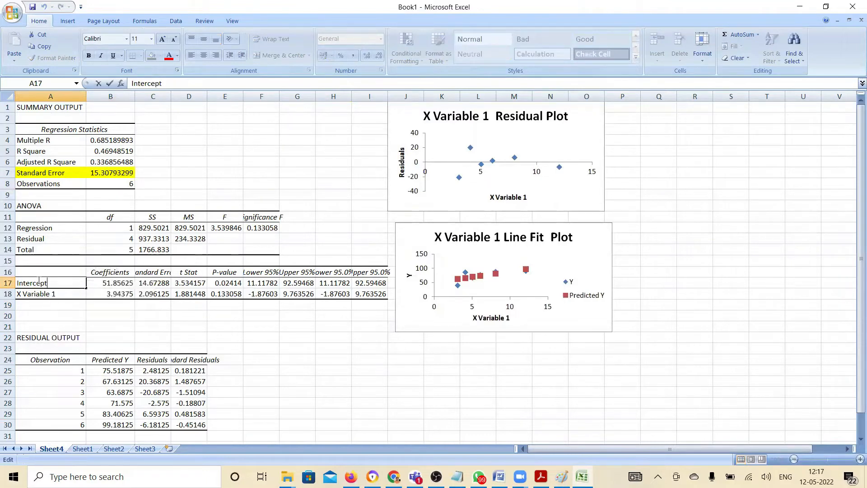
left_click(131, 295)
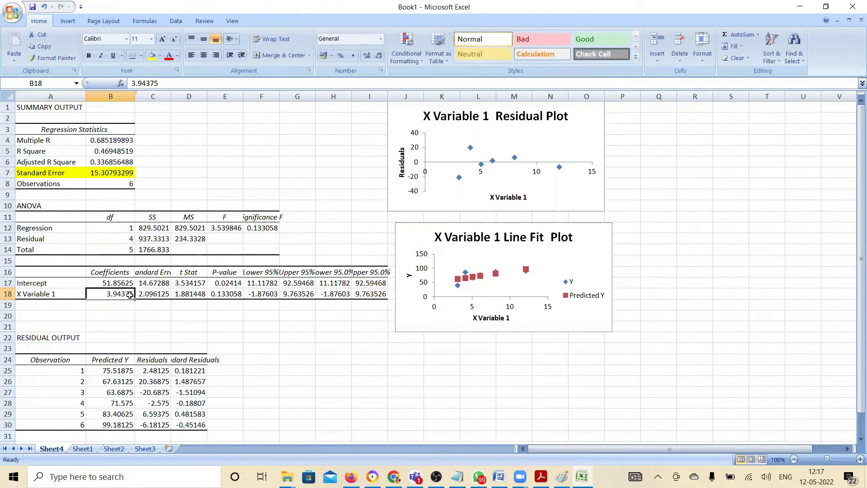
left_click_drag(130, 295, 45, 284)
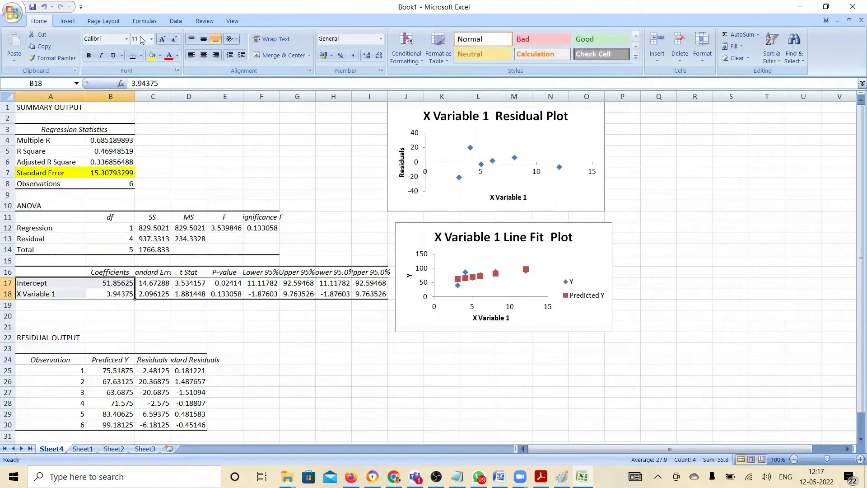
left_click(152, 55)
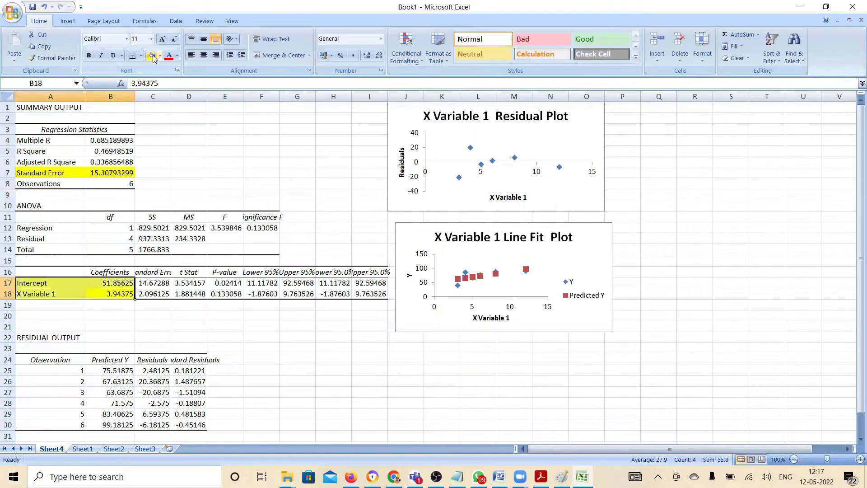
left_click(237, 254)
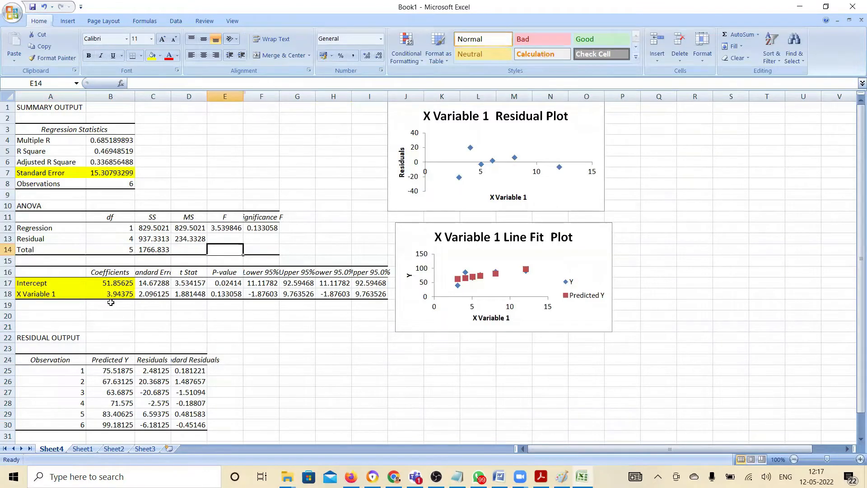
Switch to a new Notepad document and enter "Marks = Hours" as the start of the regression equation
left_click(167, 475)
type("notepad")
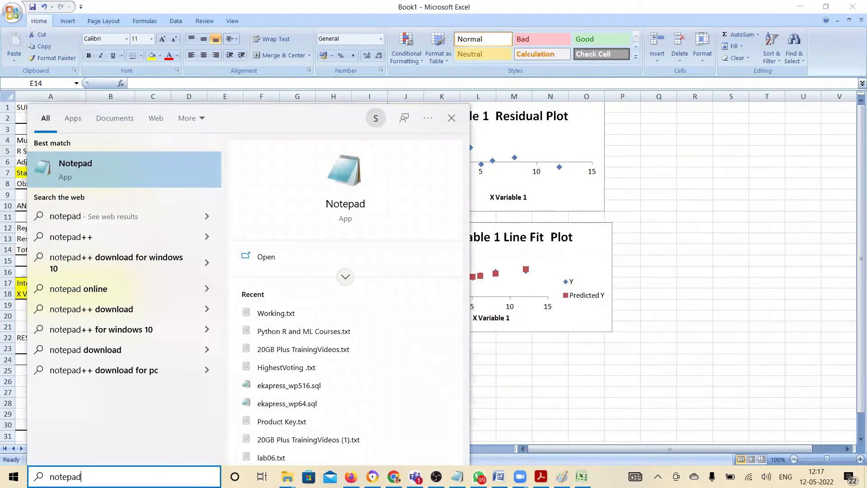
key("Return")
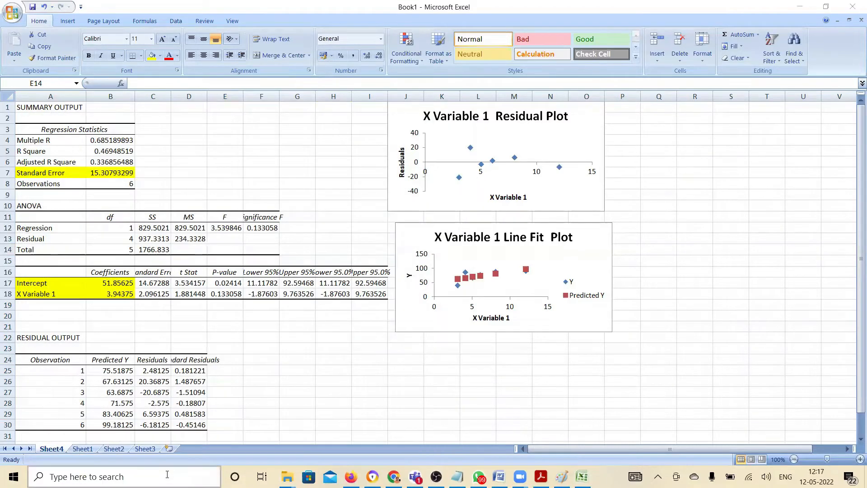
type("Marks = Hours")
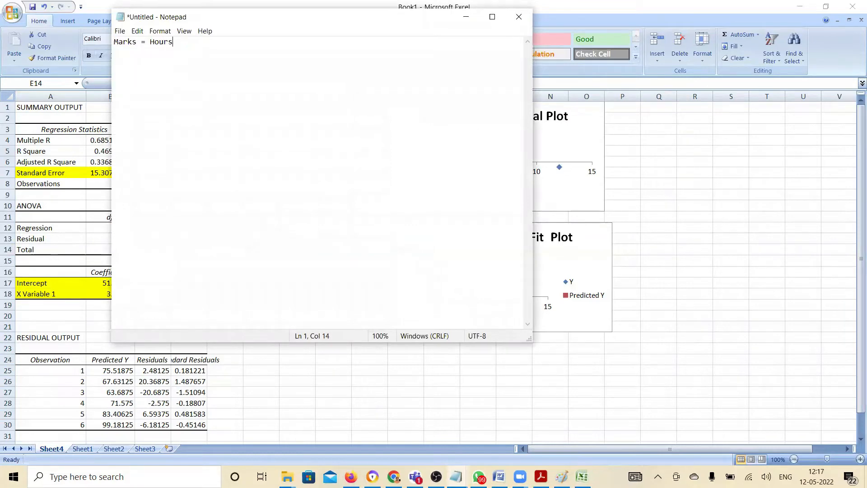
Extend the equation in the first line to read "Marks = Coeff * Hours + Constant"
key("Left")
key("Left")
key("Left")
key("shift+Left")
key("BackSpace")
type("=")
type("Coeff * Hours + Con")
key("BackSpace")
type("nstant")
Add the general line equation "y = mx + c" on the third line and highlight it
type("y = mx + c")
left_click_drag(163, 61, 105, 69)
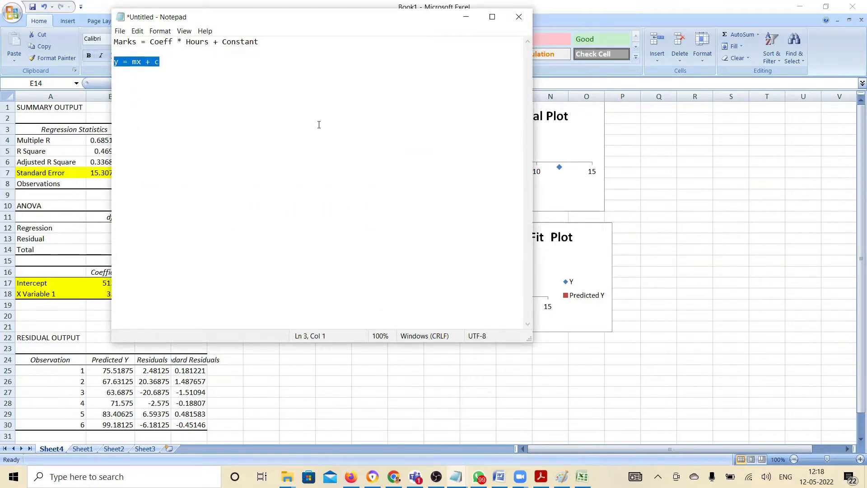
Return to the Excel workbook and stretch the X Variable 1 Line Fit Plot downward to about row 27
left_click(668, 252)
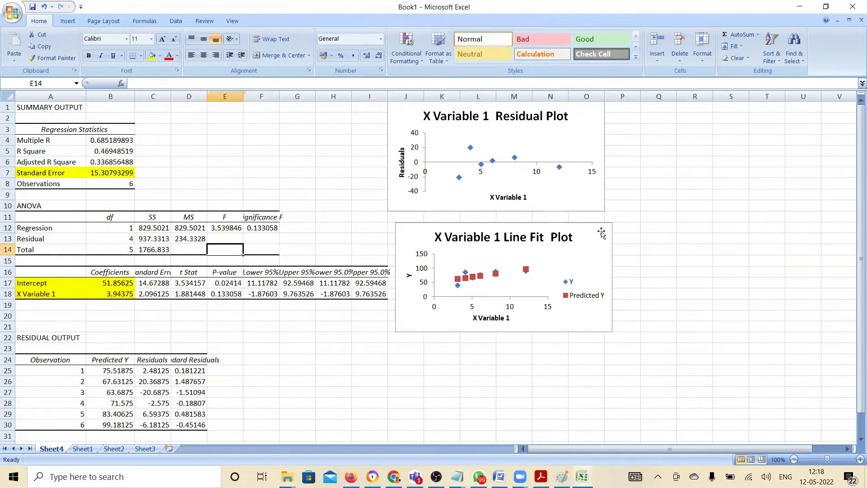
left_click(545, 227)
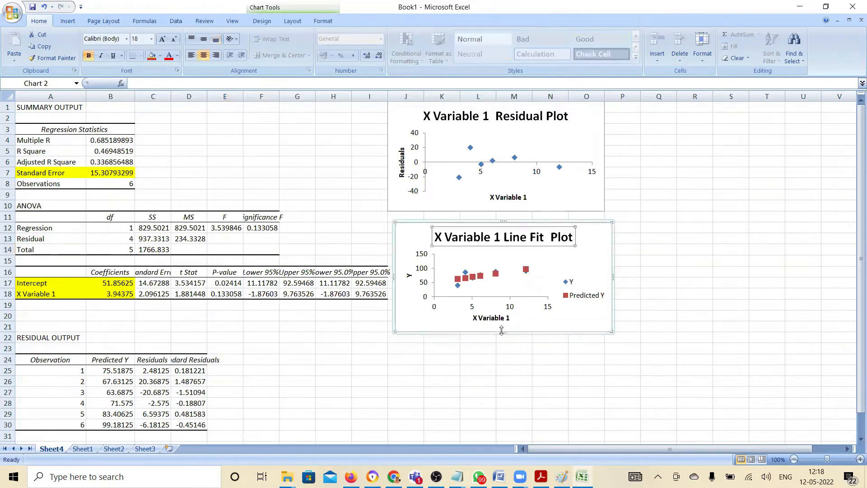
left_click_drag(502, 338, 513, 389)
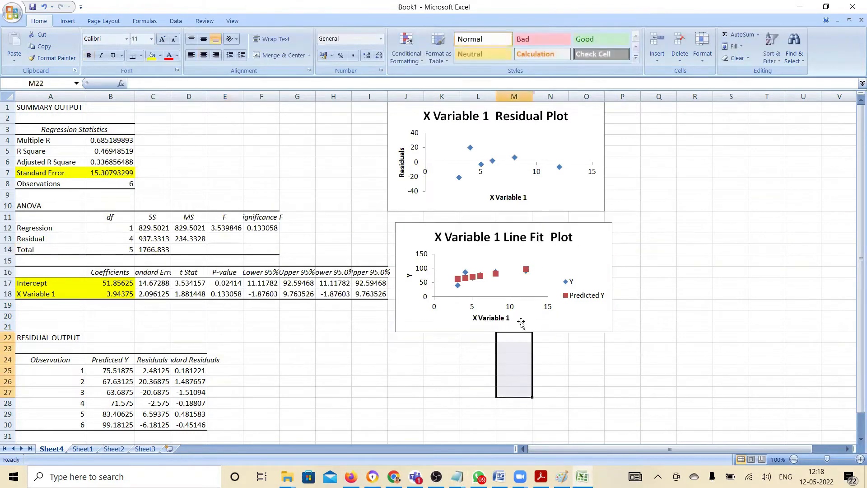
left_click(512, 334)
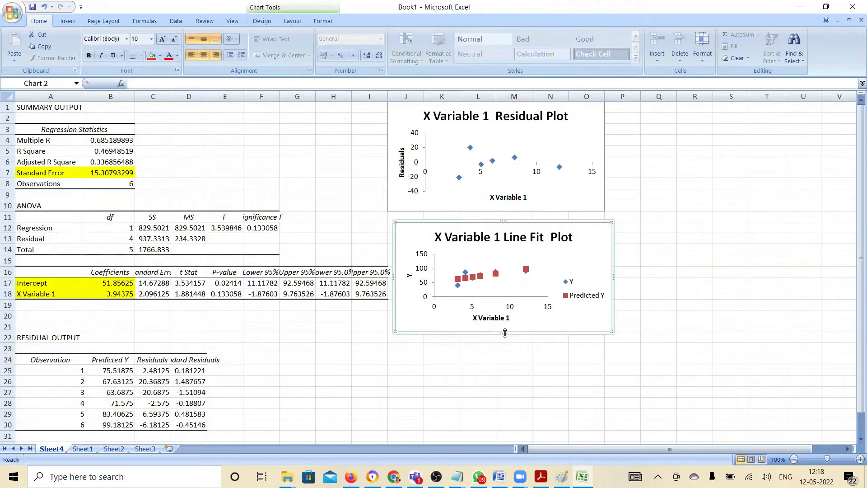
left_click_drag(503, 334, 503, 392)
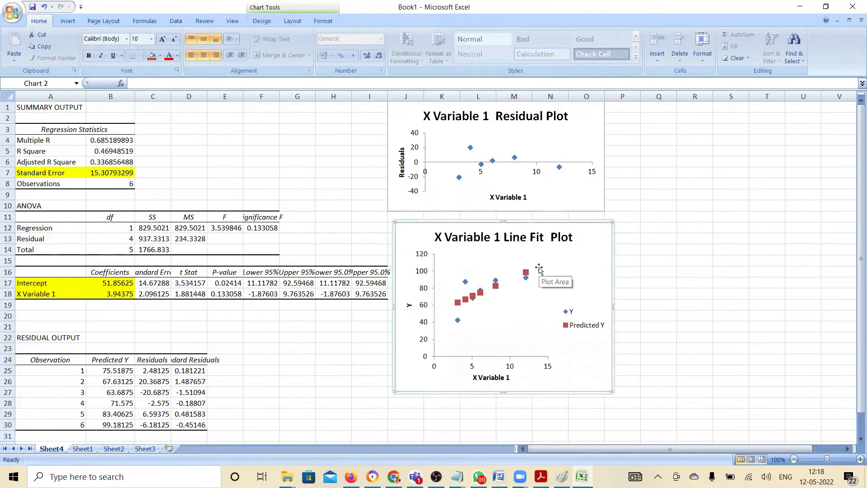
left_click(482, 290)
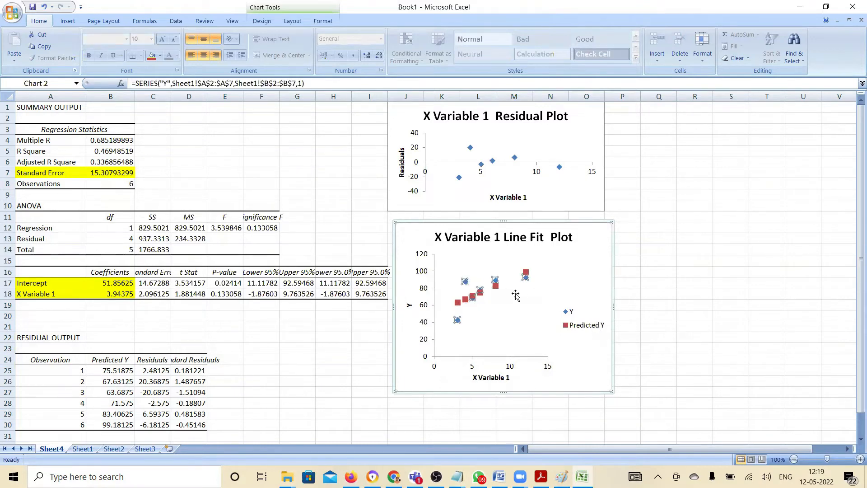
left_click(648, 281)
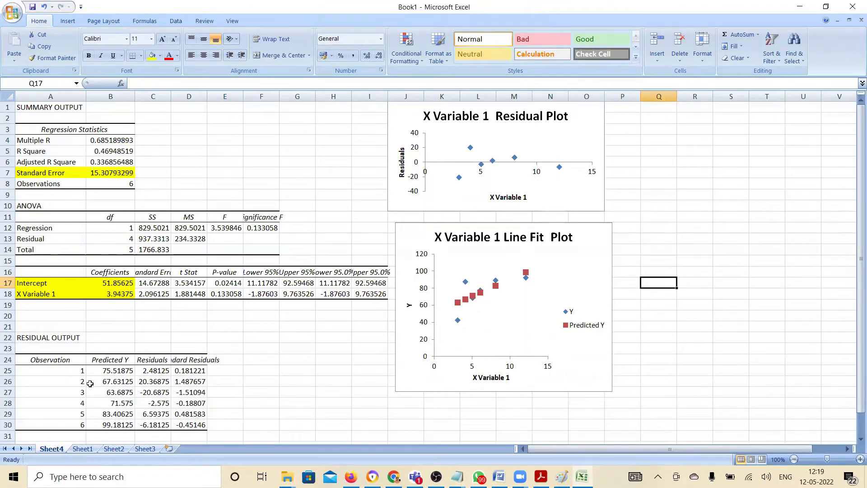
Review the observation numbers in A25:A30 and the first Predicted Y value in the residual output
left_click(79, 373)
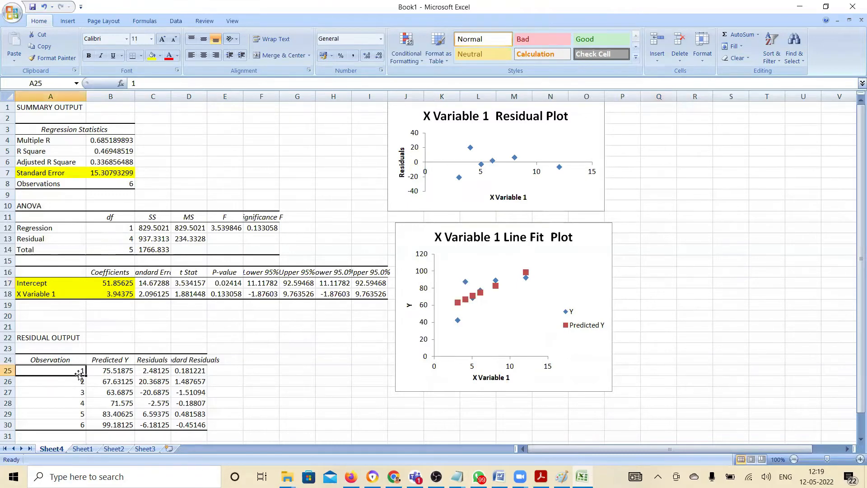
key("shift+Down")
key("shift+Down")
key("shift+Down")
key("shift+Down")
key("shift+Down")
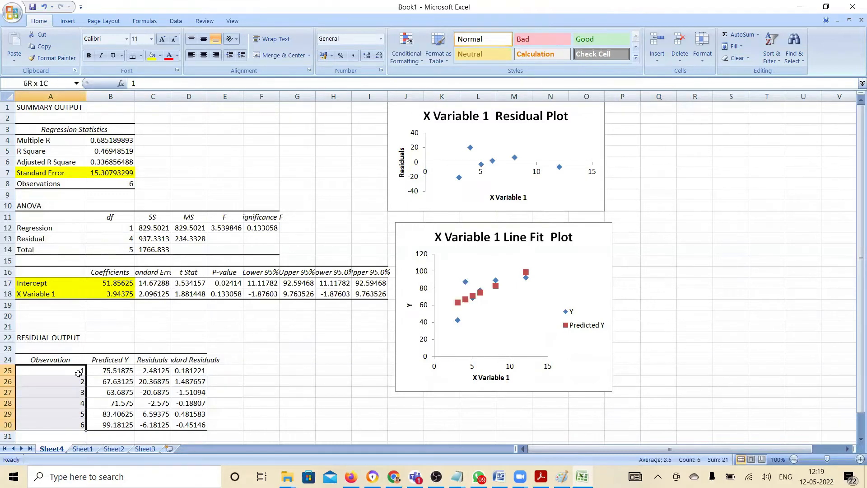
key("Up")
key("Right")
key("Down")
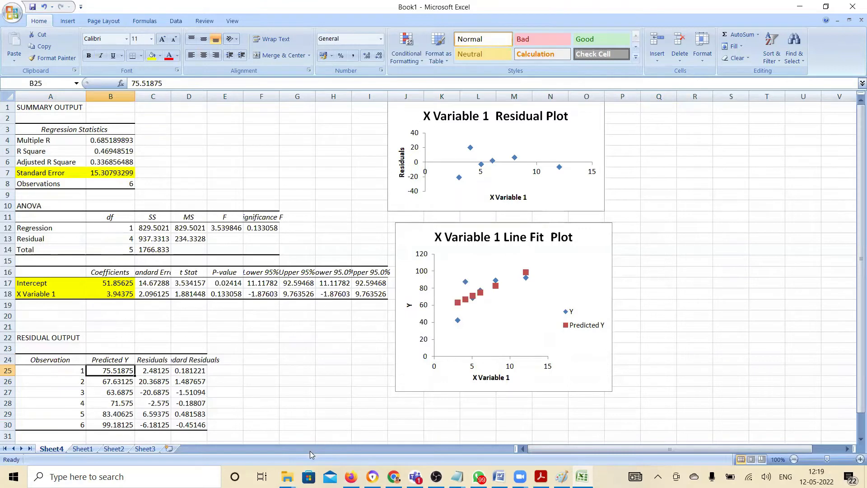
Copy the Hours column with its header (A1:A7) from Sheet1 and paste it beside the residual output at E24 on Sheet4
left_click(80, 450)
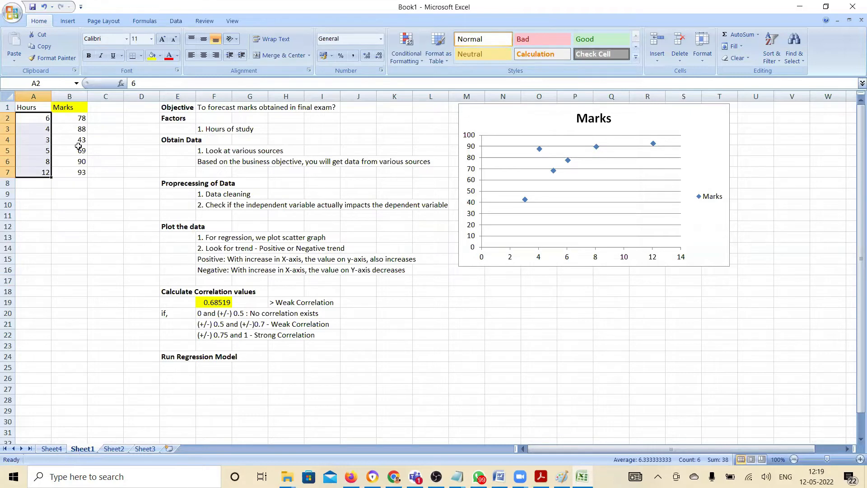
left_click(40, 121)
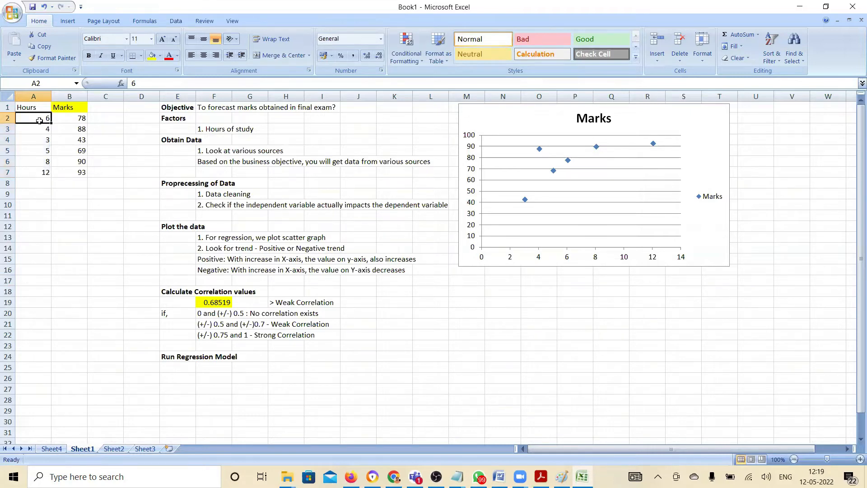
key("Up")
key("shift+Down")
key("shift+Down")
key("shift+Down")
key("shift+Down")
key("shift+Down")
key("shift+Down")
key("ctrl+c")
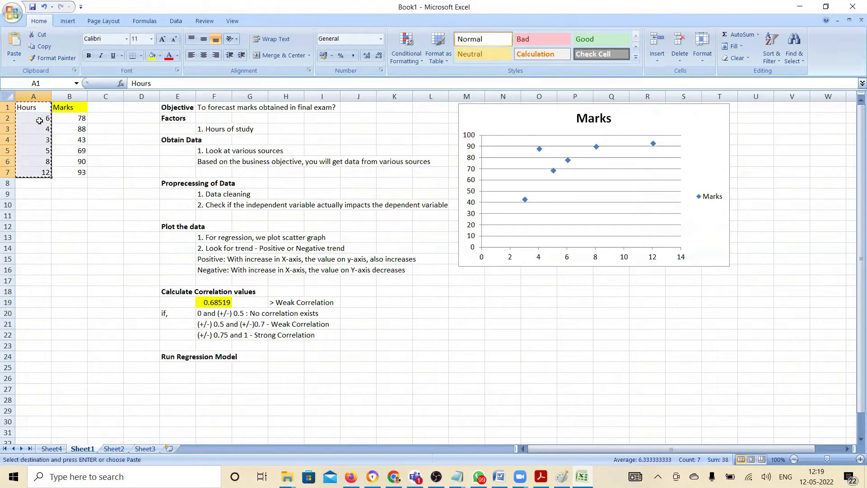
left_click(51, 449)
left_click(230, 359)
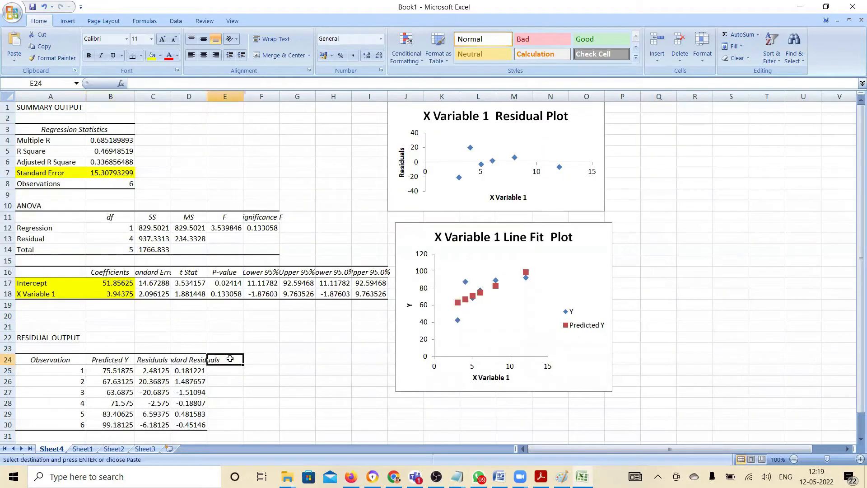
key("ctrl+v")
left_click(288, 378)
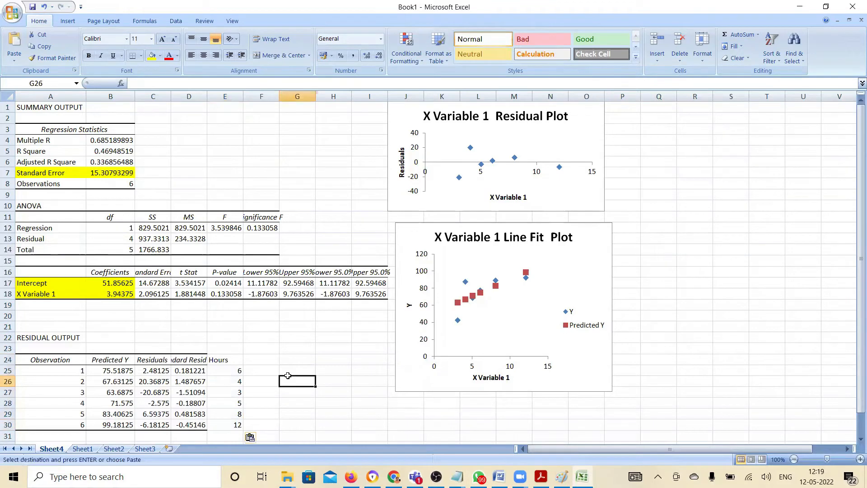
Trace the first observation's row from its Hours value back to its Predicted Y (B25:E25)
left_click(228, 375)
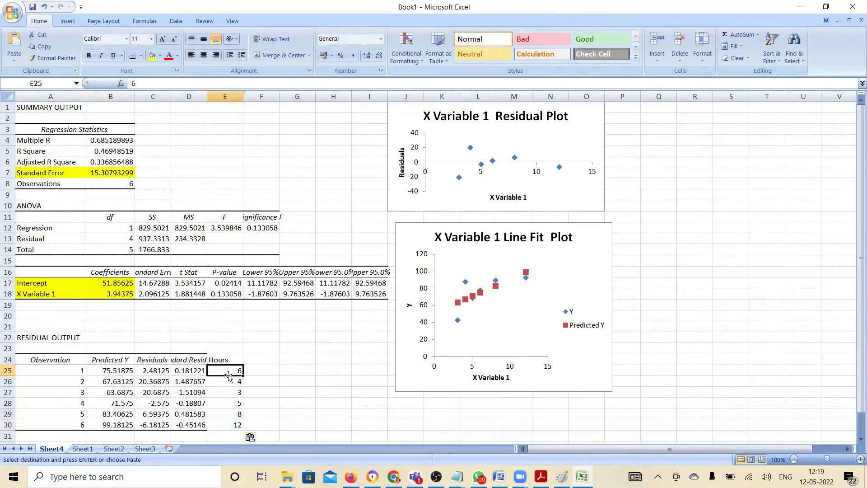
key("shift+Left")
key("shift+Left")
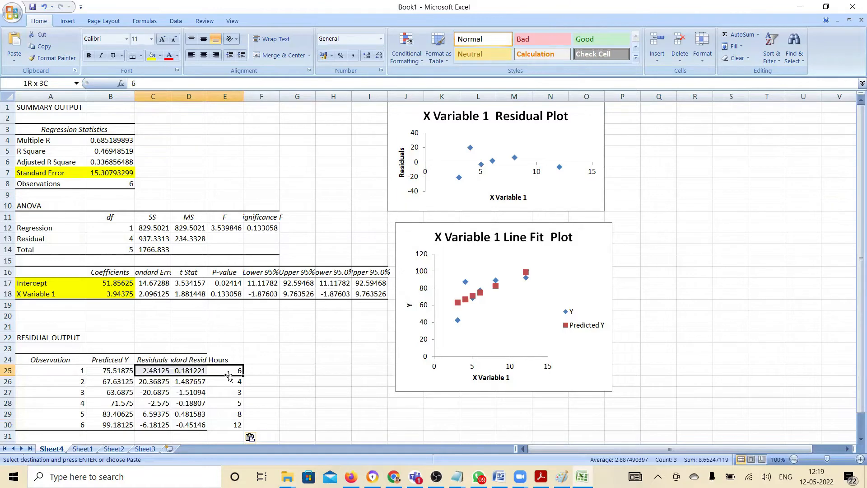
key("shift+Left")
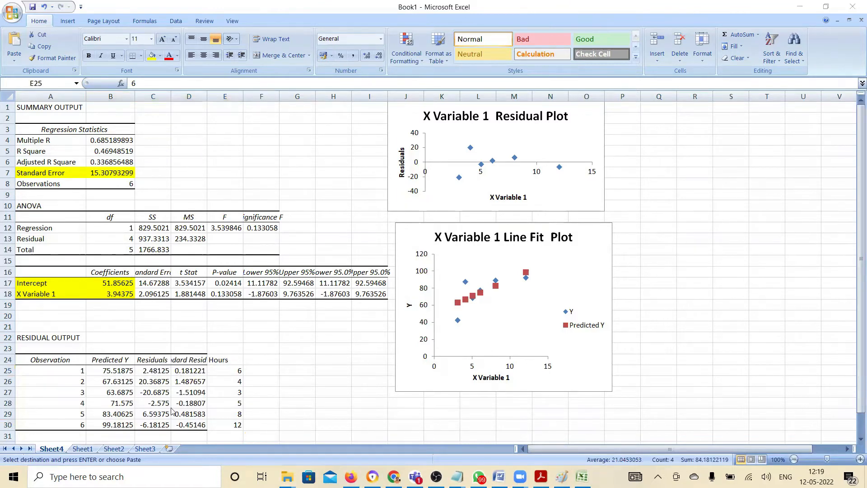
Copy the Marks column with its header (B1:B7) from Sheet1 and paste it at F24 on Sheet4
left_click(90, 453)
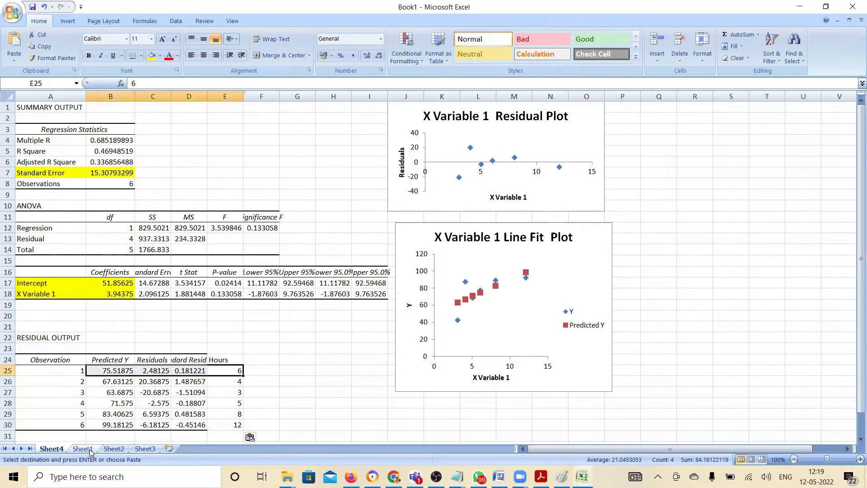
left_click(90, 452)
left_click_drag(71, 107, 74, 171)
key("ctrl+c")
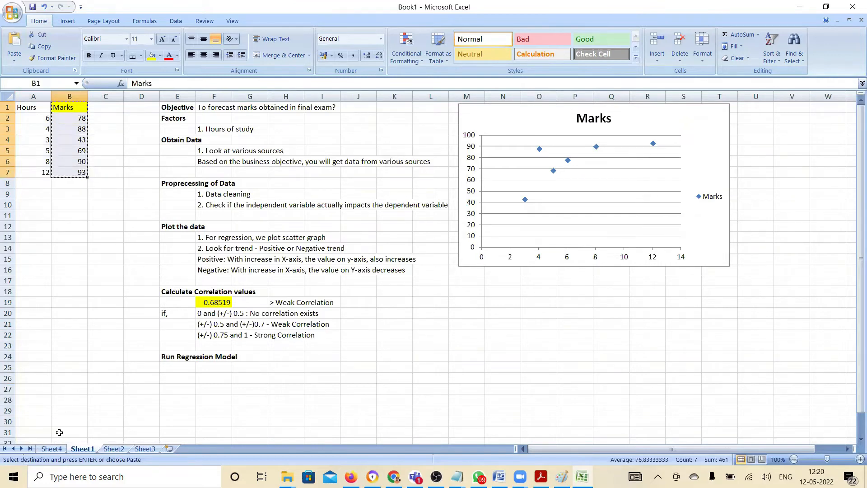
left_click(51, 449)
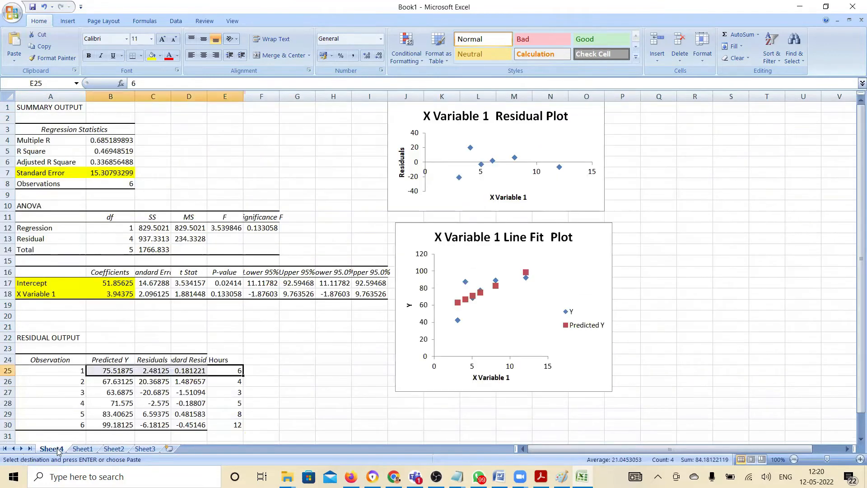
left_click(269, 360)
key("ctrl+v")
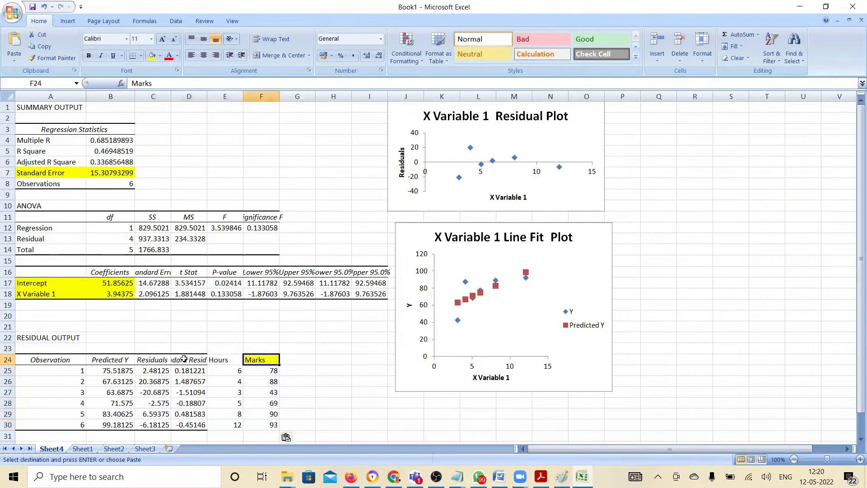
Calculate the first observation's residual in H25 as actual marks minus predicted Y with =F25-B25
left_click(116, 374)
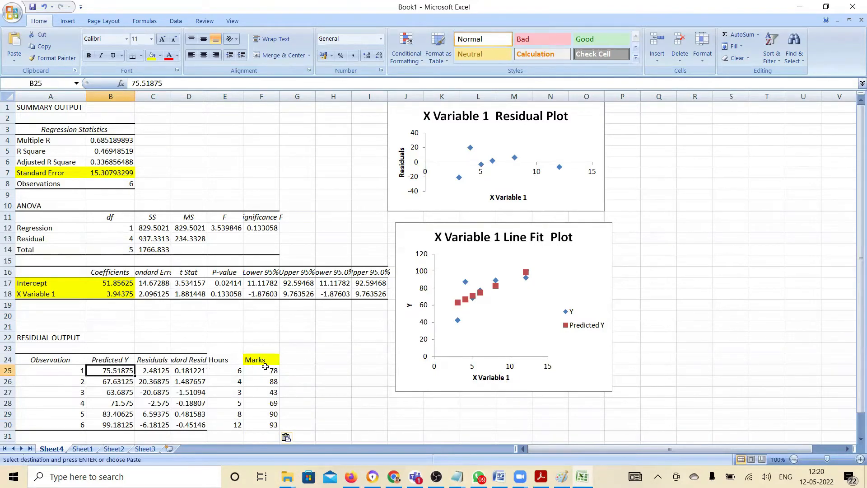
left_click(335, 370)
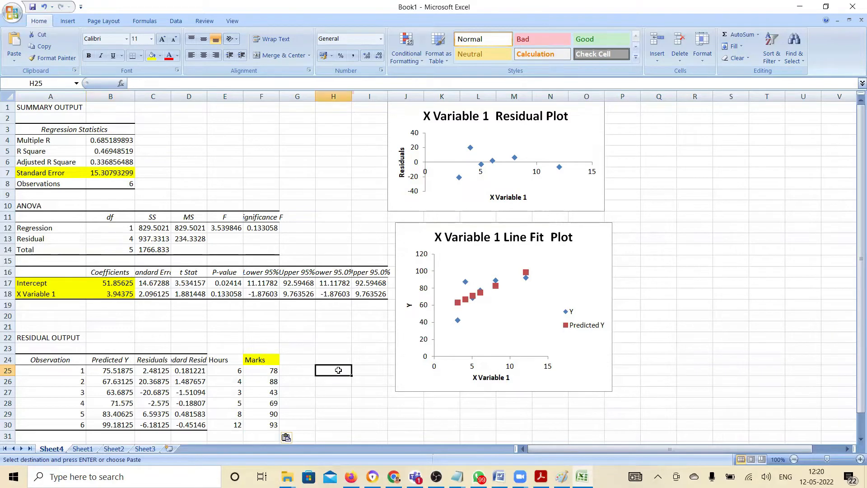
type("=")
key("Left")
key("Left")
type("-")
key("Left")
key("Left")
key("Left")
key("Left")
key("Left")
key("Left")
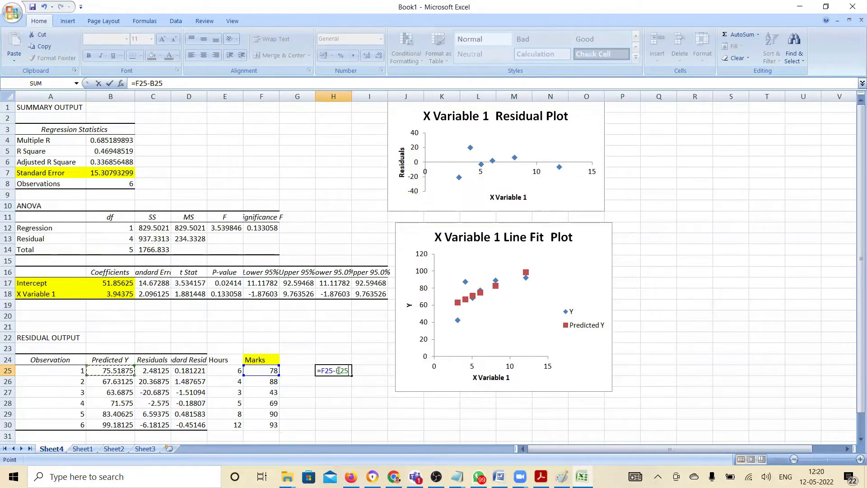
key("Return")
Fill the residual values in C25:C30 with yellow
left_click_drag(166, 371, 164, 425)
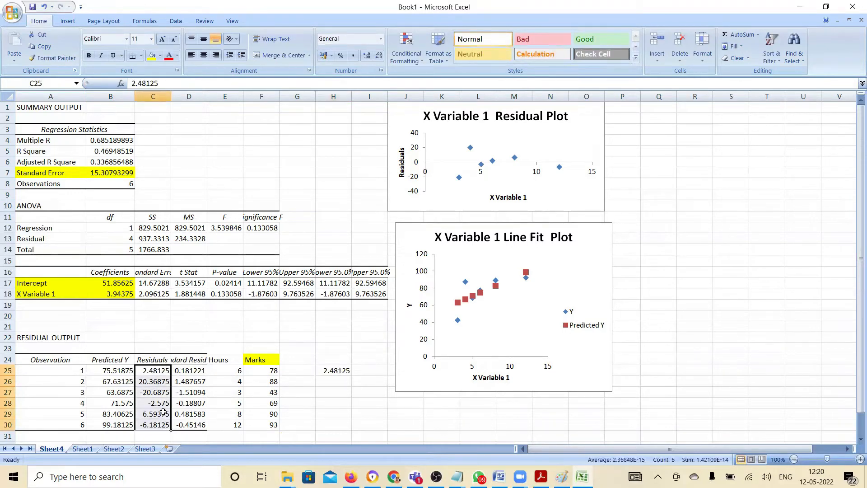
left_click(153, 55)
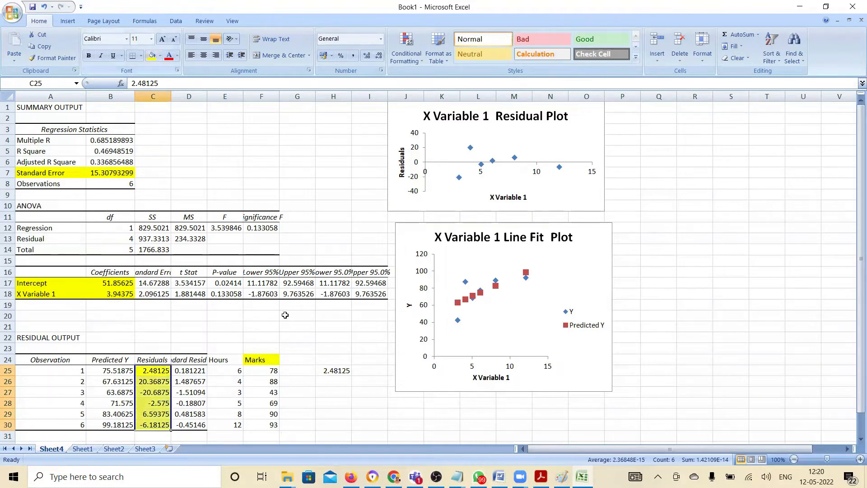
left_click(314, 352)
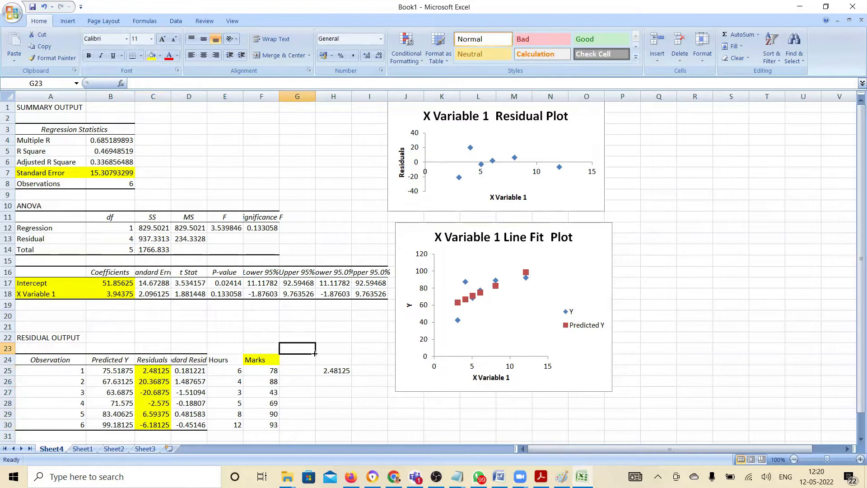
Compare the residuals, the H25 check formula, the Hours, Marks and Predicted Y columns, and the Intercept and X Variable 1 coefficients
left_click_drag(162, 370, 165, 425)
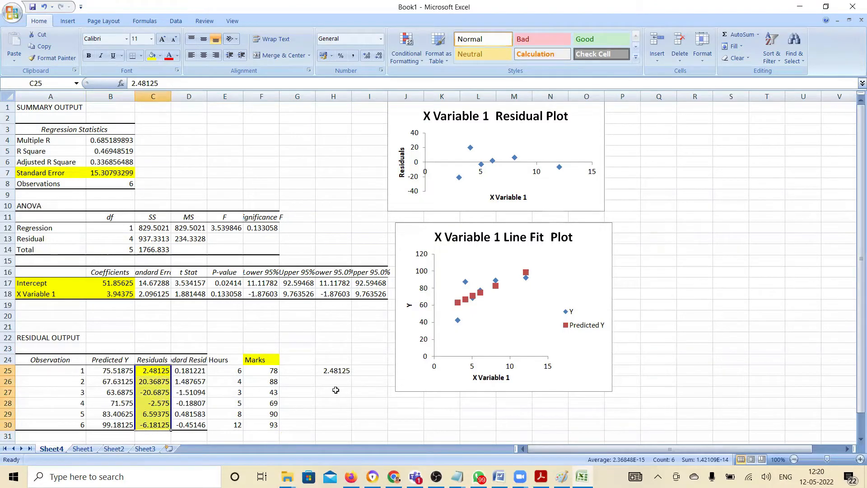
left_click(335, 368)
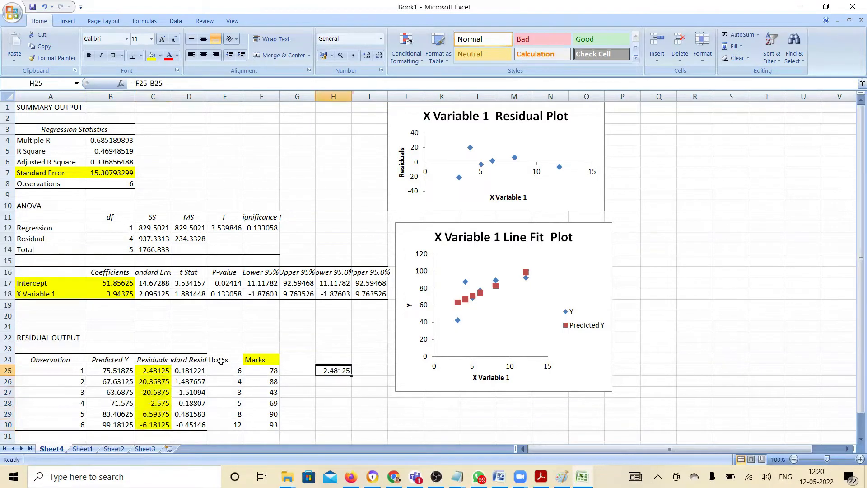
left_click_drag(238, 371, 233, 425)
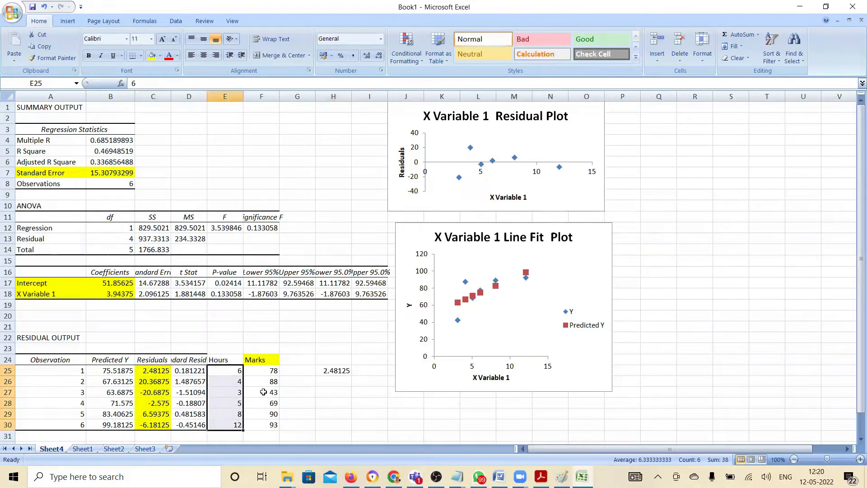
left_click(274, 371)
left_click_drag(274, 370, 271, 427)
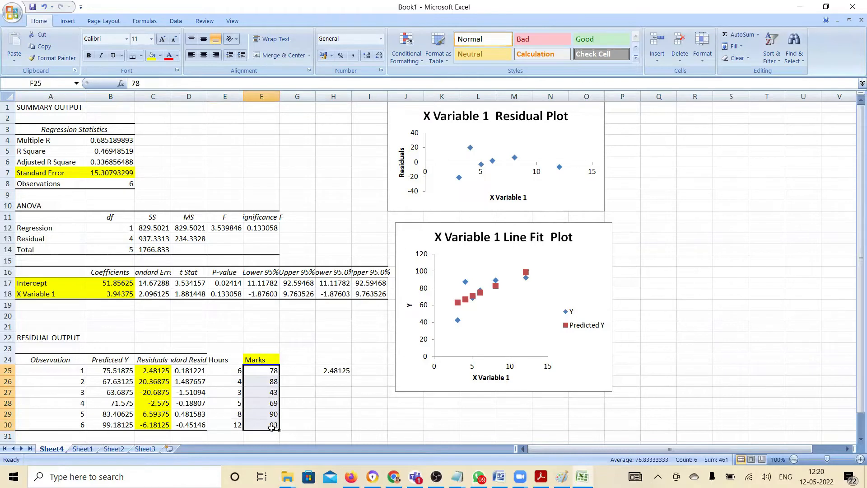
left_click_drag(121, 371, 126, 422)
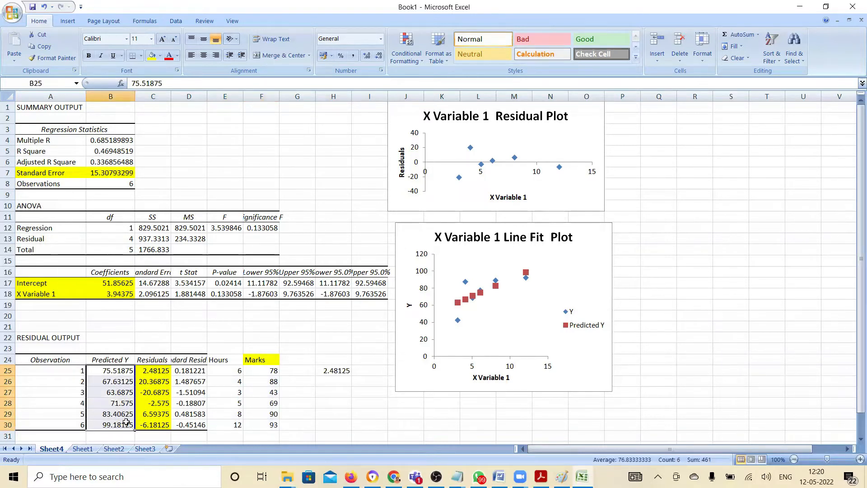
left_click(111, 377)
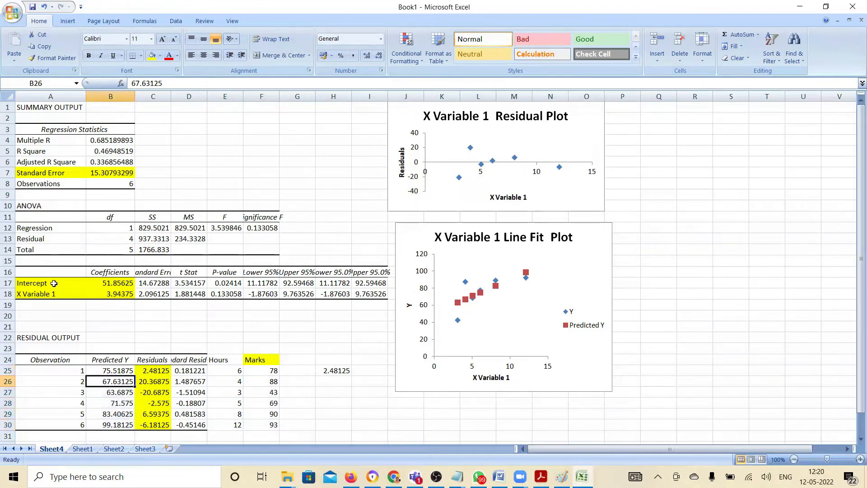
left_click_drag(54, 283, 104, 292)
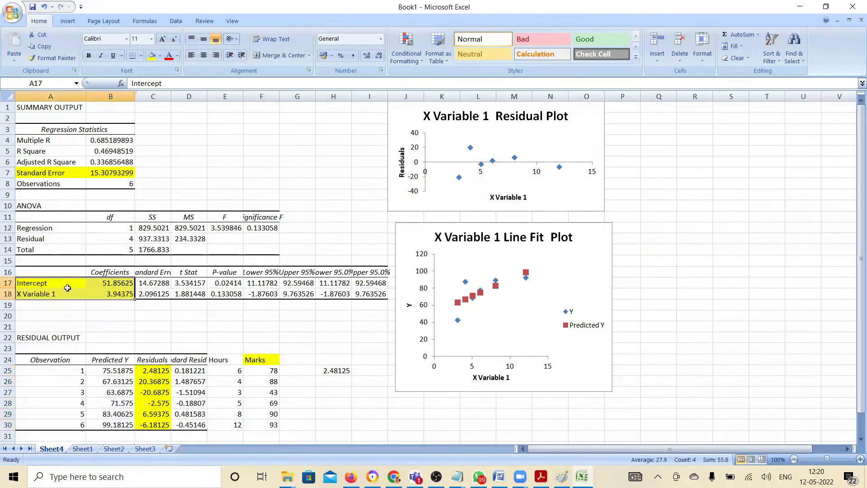
Switch to Notepad and write the fitted equation y = 3.94 x + 51.8 below y = mx + c, with a dashed line underneath
left_click(110, 296)
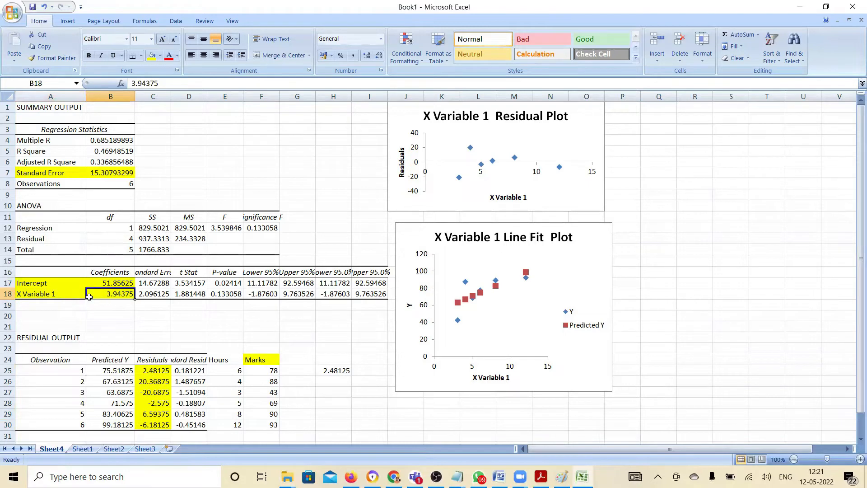
key("alt+Tab")
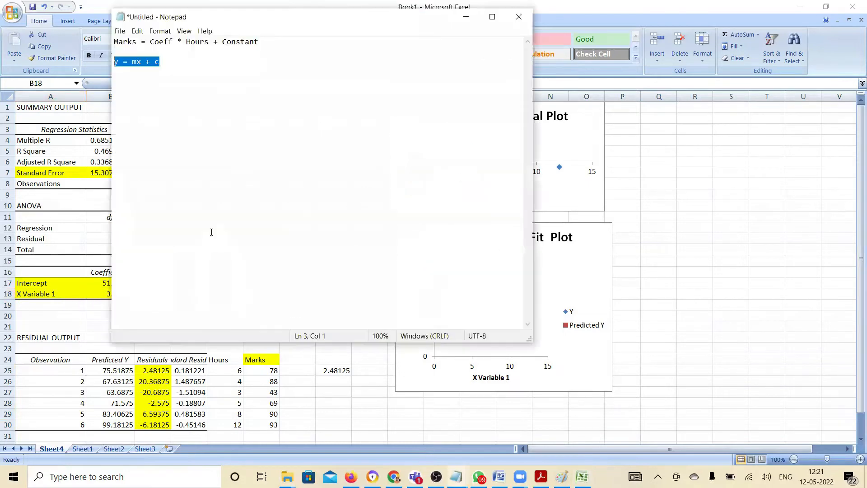
left_click(251, 157)
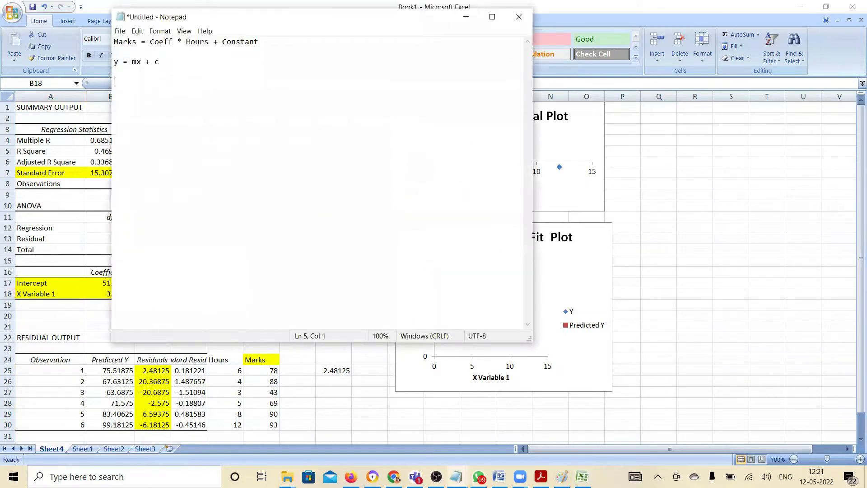
type("y = 3.94 x +")
key("alt+Tab")
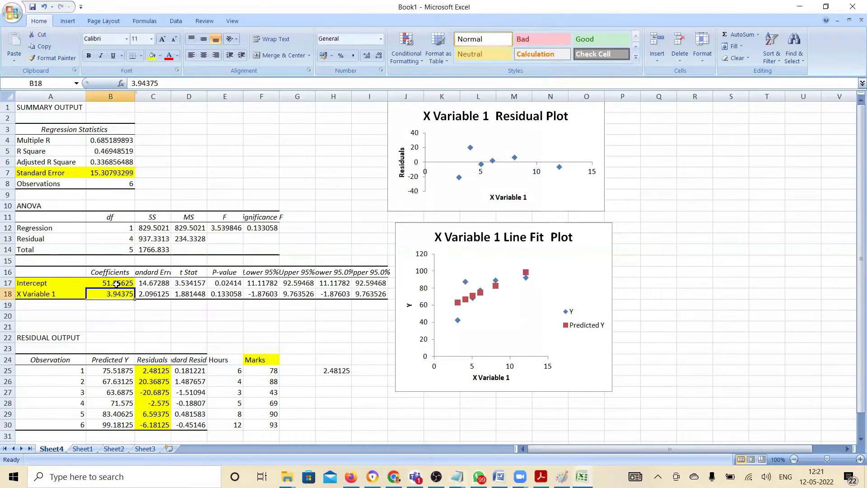
key("alt+Tab")
type("51")
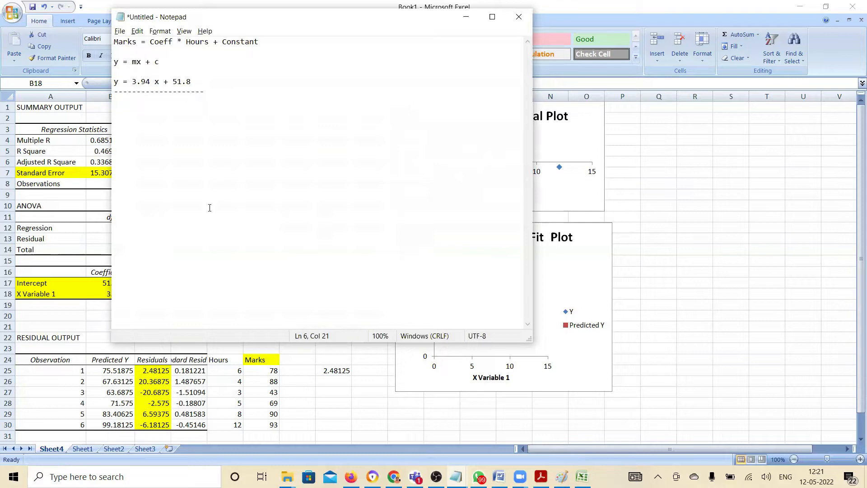
Return to Excel and list the labels A, B, C, D, E and F in A33:A38 below the residual output
left_click(348, 398)
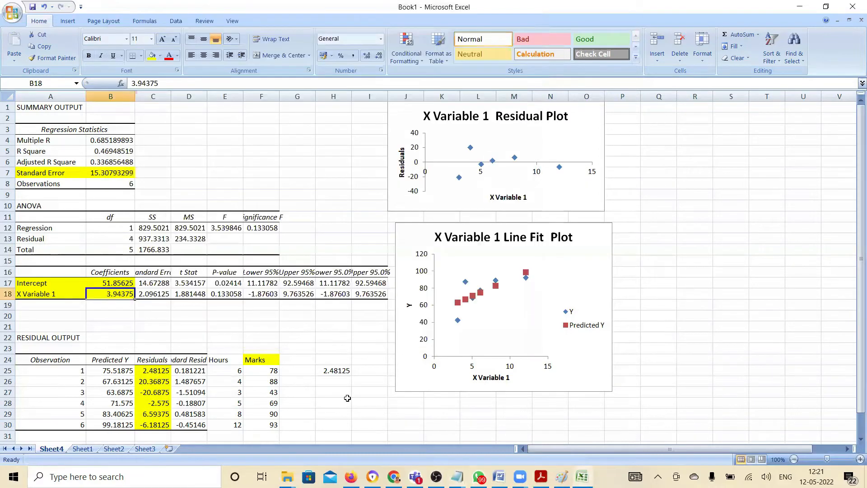
left_click(347, 399)
key("Down")
key("Down")
key("Down")
key("Down")
key("Down")
key("Down")
key("Down")
key("Down")
key("Down")
key("Left")
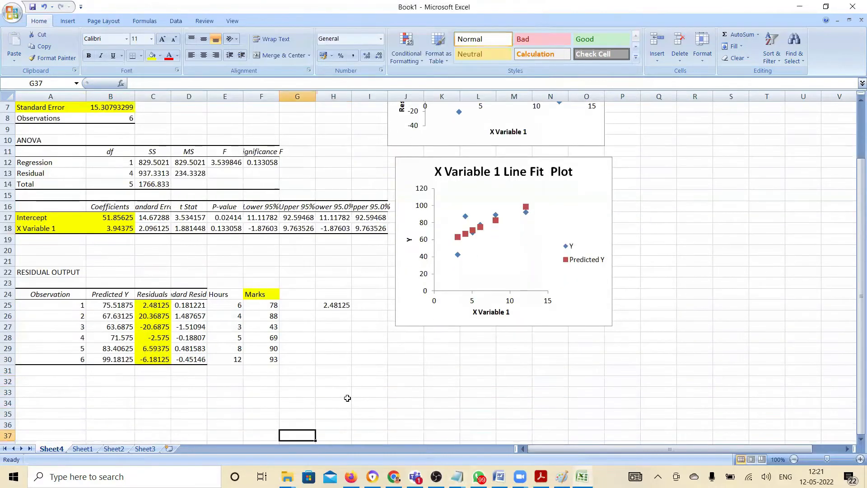
key("Home")
key("Up")
key("Up")
key("Up")
key("Up")
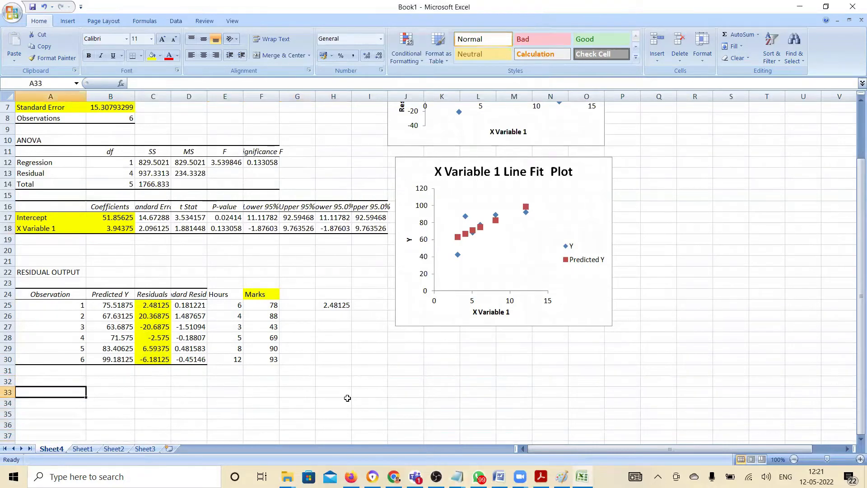
type("A")
key("Return")
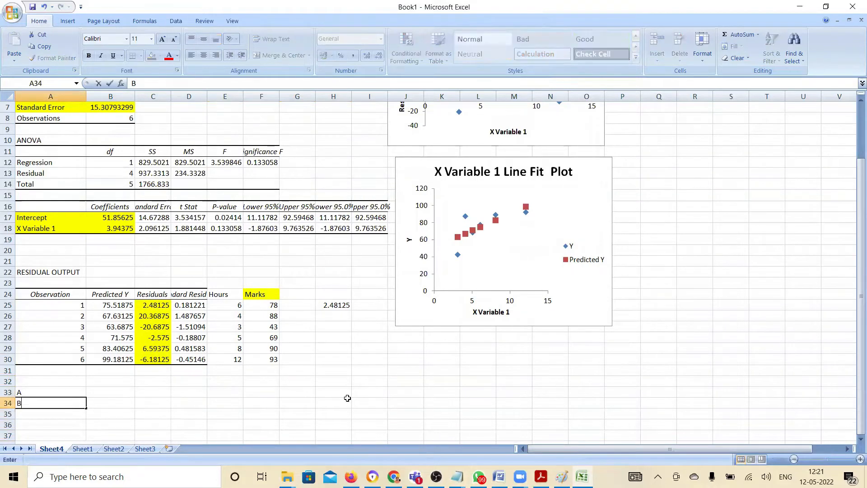
type("B")
key("Return")
type("C")
key("Return")
type("D")
key("Return")
type("E")
key("Return")
type("F")
key("Tab")
Enter the header Hours in B32, above the column beside the A to F labels
key("Up")
key("Up")
key("Up")
key("Up")
key("Up")
key("Up")
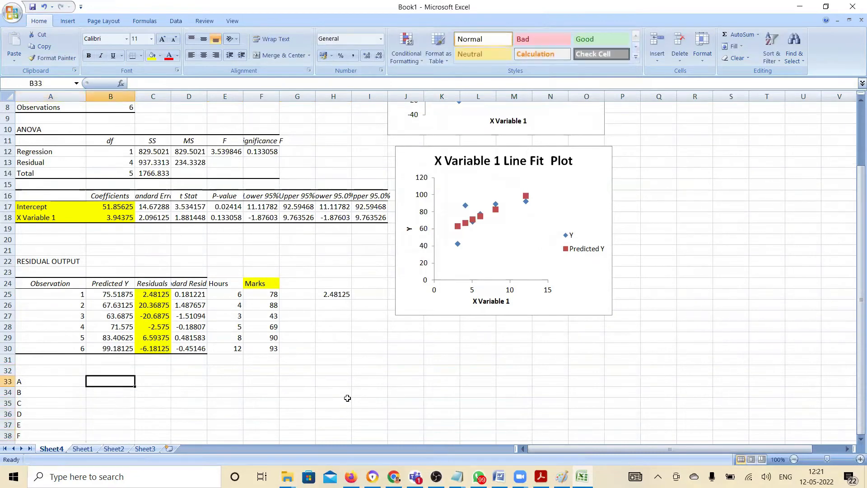
type("Hours")
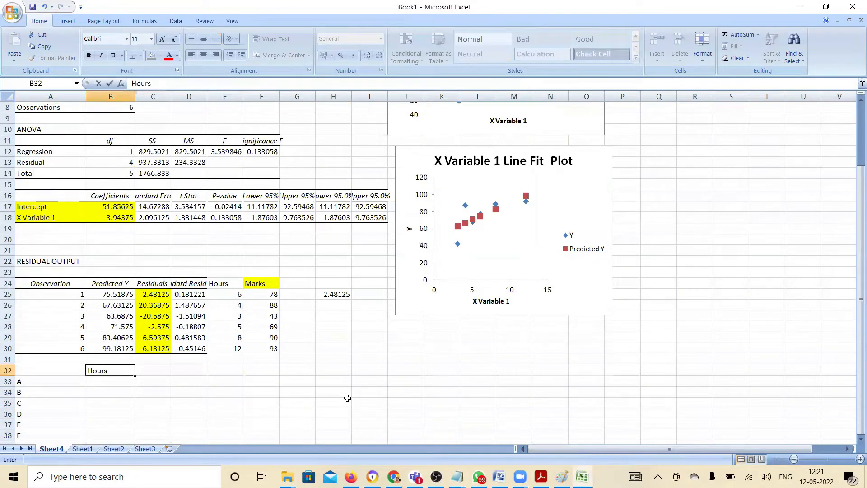
key("Return")
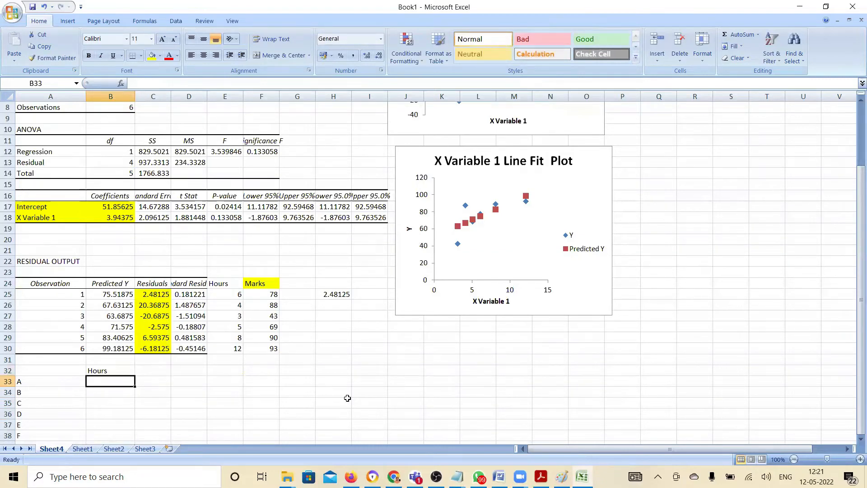
Enter the study hours 8, 9, 13, 11, 14 and 16 for A to F in B33:B38
type("8")
key("Return")
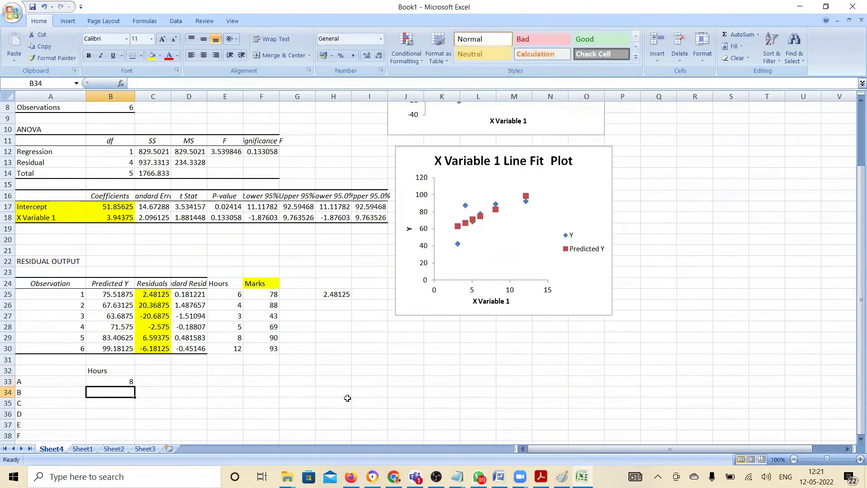
type("9")
key("Return")
type("13")
key("Return")
type("11")
key("Return")
type("14")
key("Return")
type("16")
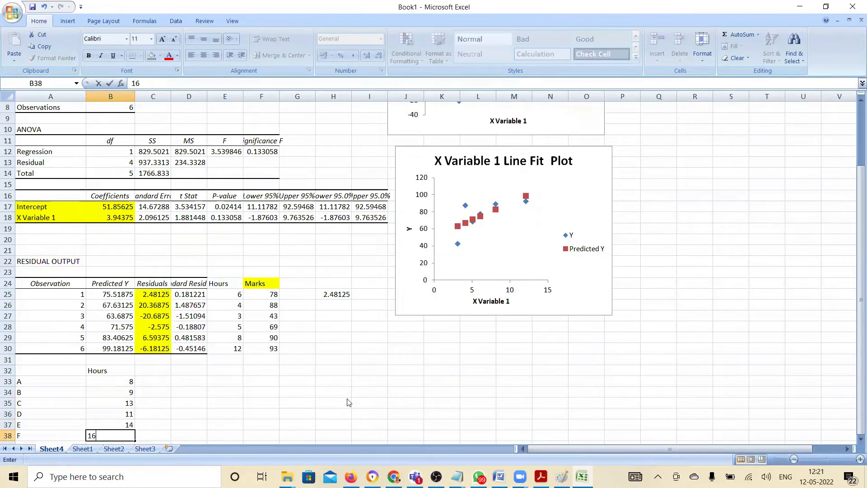
key("Return")
Enter the header Predict in C32, beside the Hours header
key("Up")
key("Up")
key("Up")
key("Up")
key("Up")
key("Up")
key("Up")
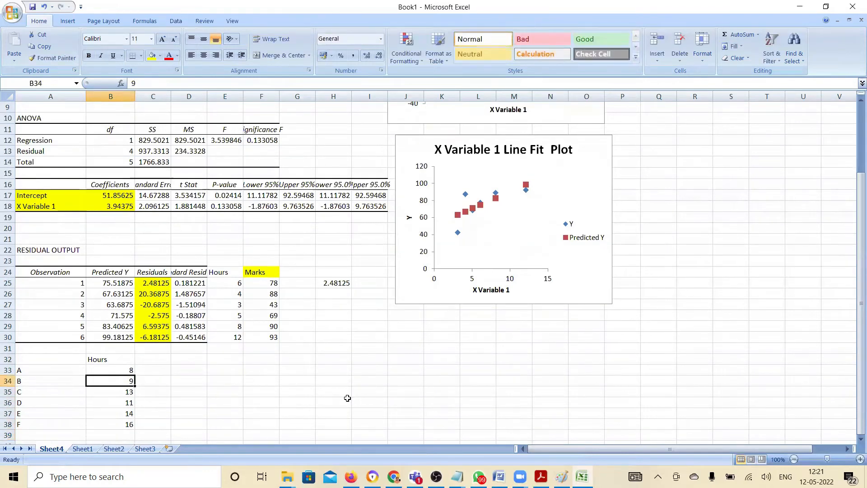
key("Right")
type("Predict")
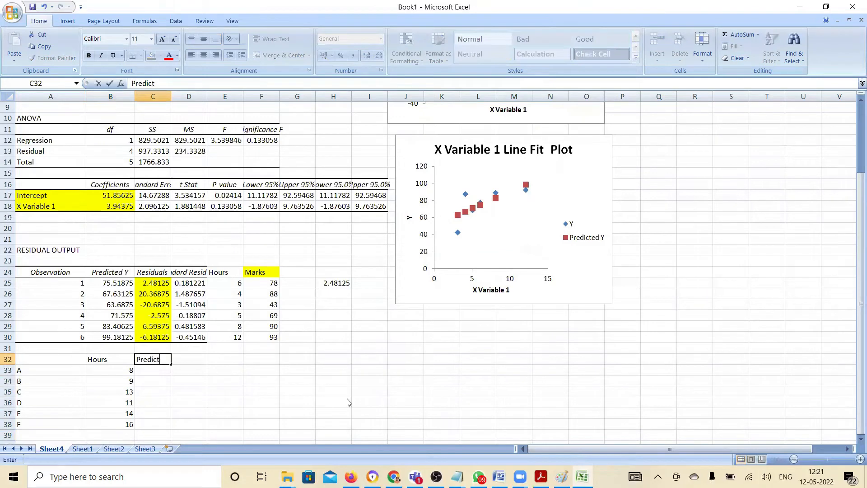
key("Return")
Calculate A's predicted marks in C33 from hours, the X Variable 1 coefficient and the intercept with =B33*B18+B17
type("=")
key("Left")
type("*")
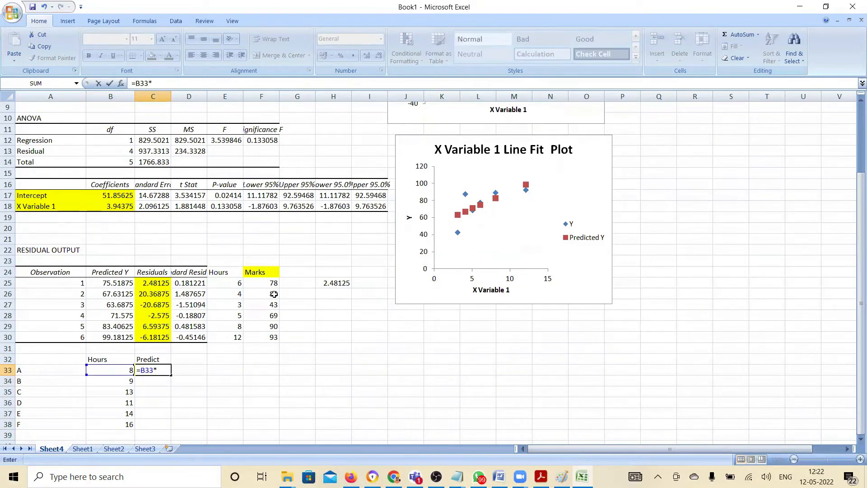
left_click(116, 204)
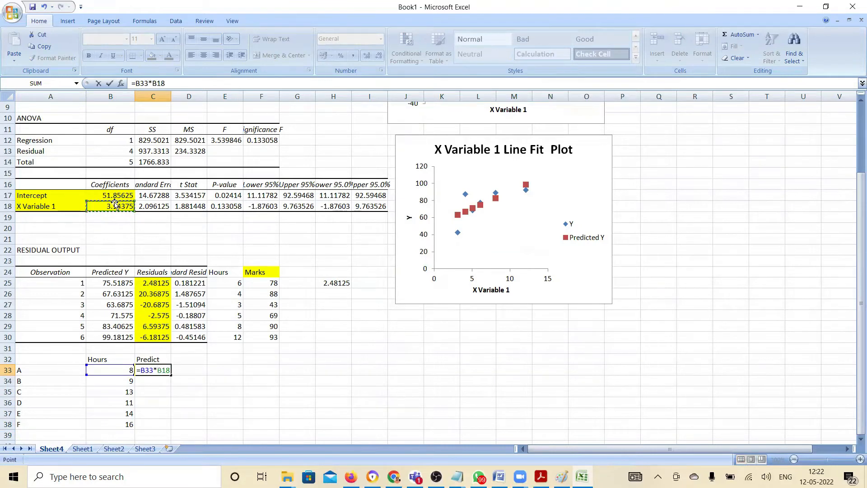
type("+")
left_click(111, 194)
key("Return")
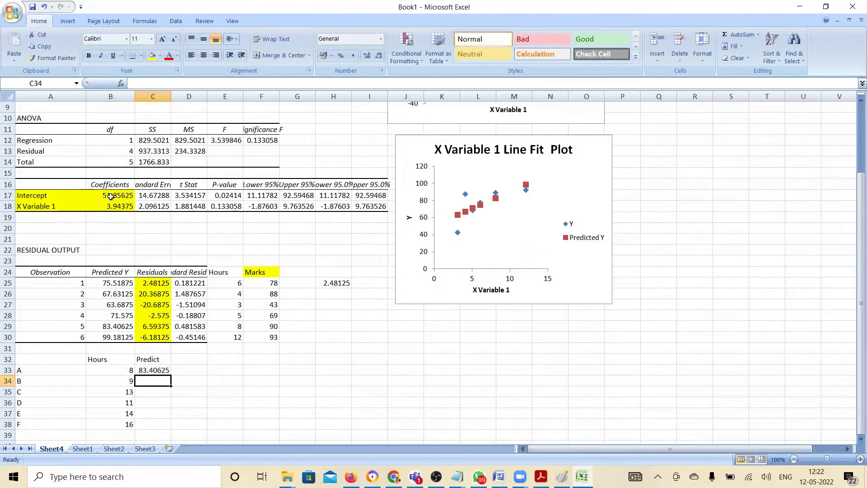
key("Up")
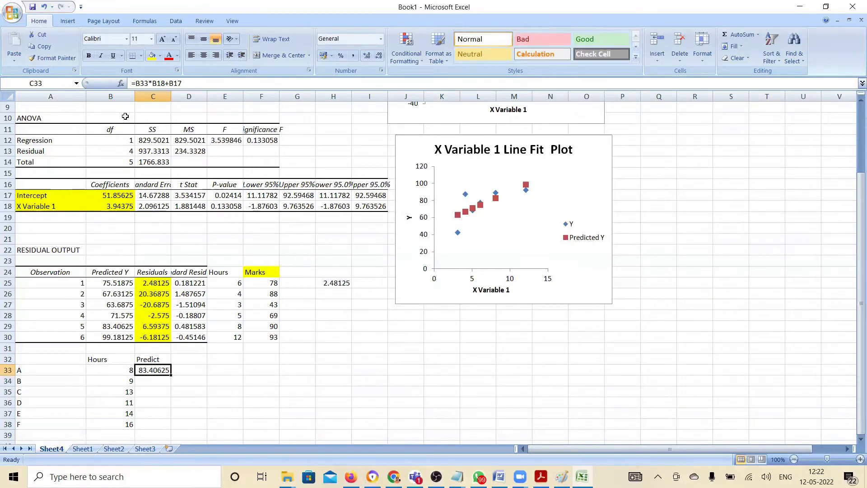
left_click(160, 84)
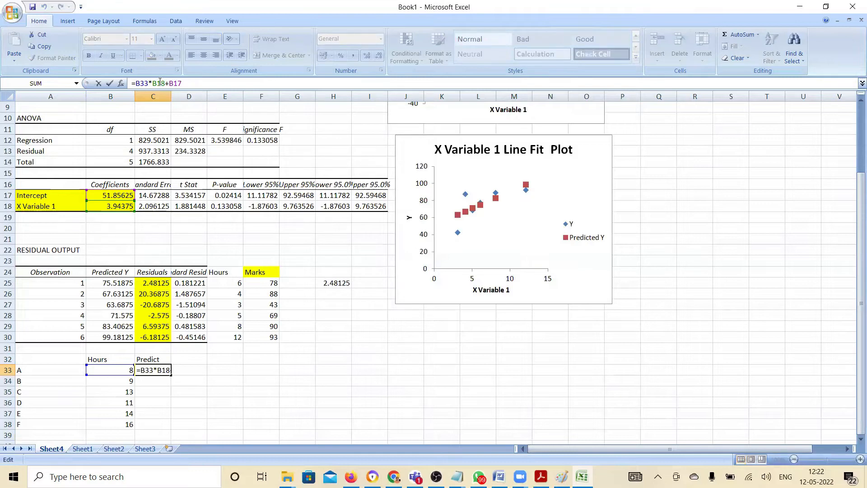
key("Tab")
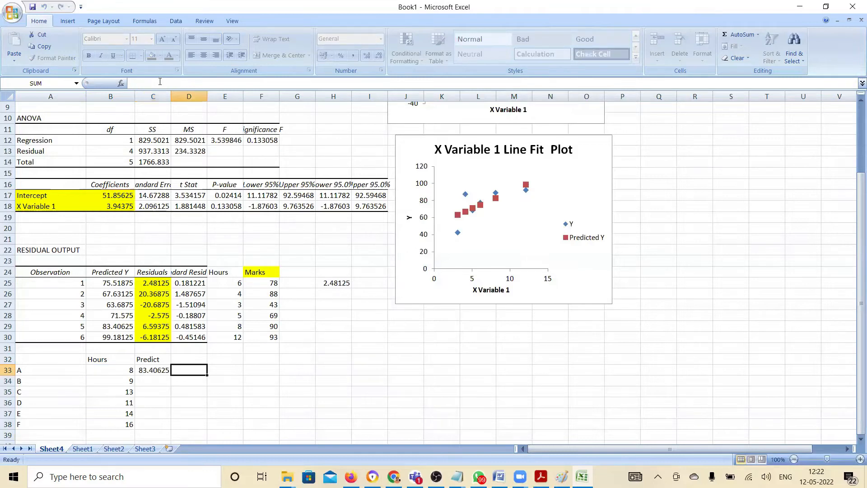
key("Down")
key("Up")
key("Left")
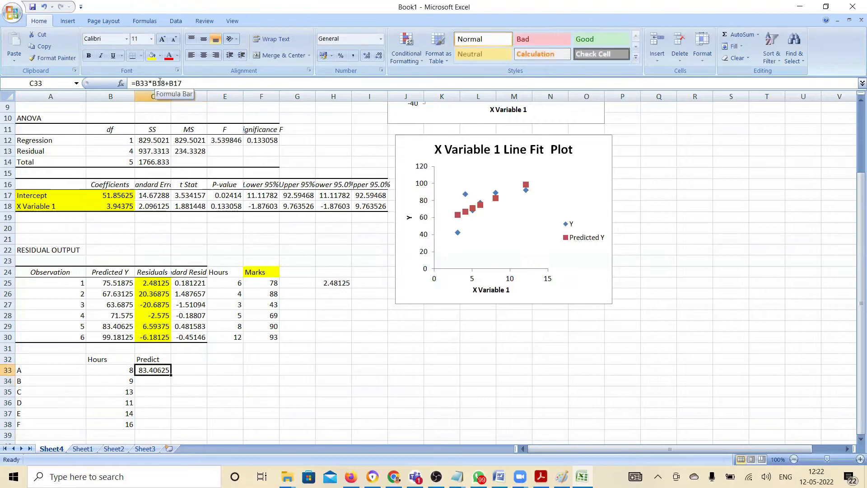
left_click(158, 84)
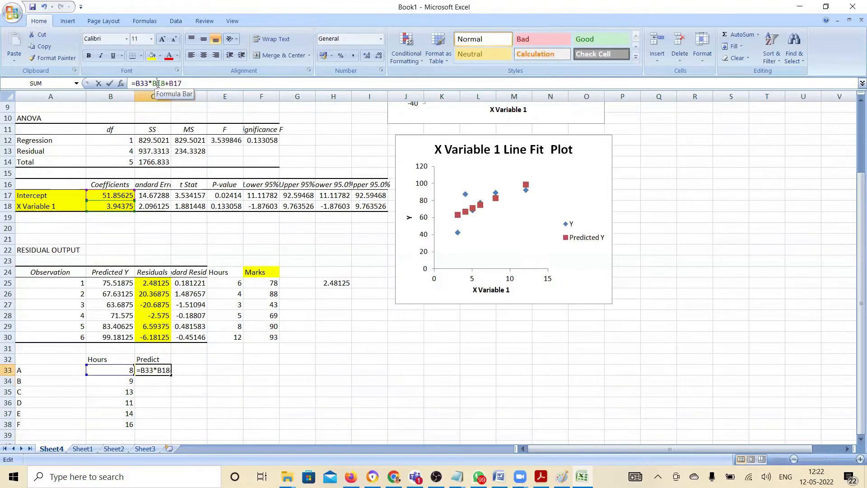
key("Tab")
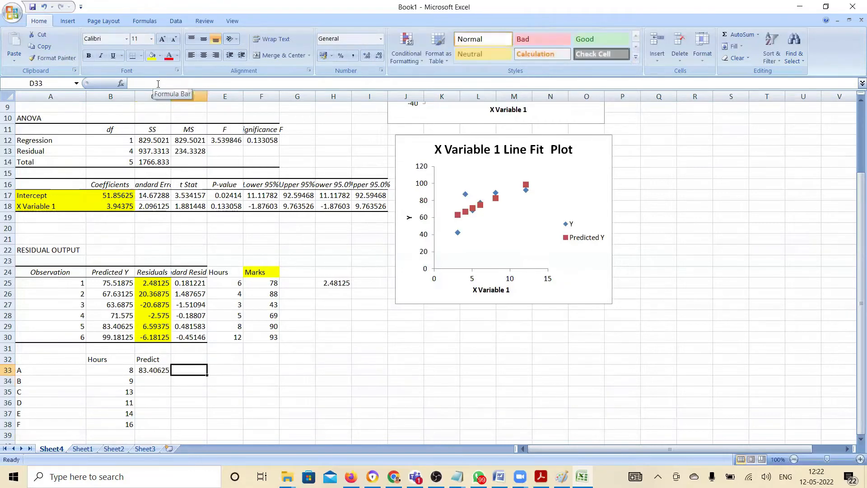
left_click(156, 371)
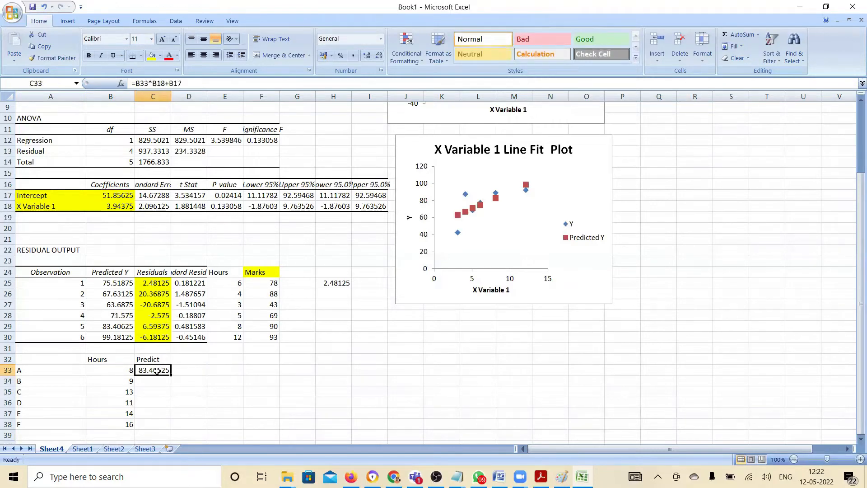
key("Right")
left_click(157, 371)
Make the coefficient and intercept references in C33's prediction formula absolute, giving =B33*$B$18+$B$17
left_click(161, 84)
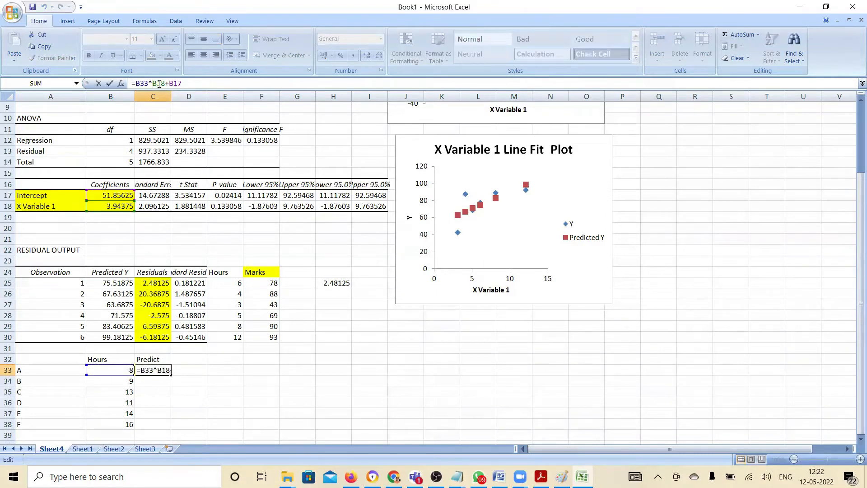
type("$")
type("$")
type("$")
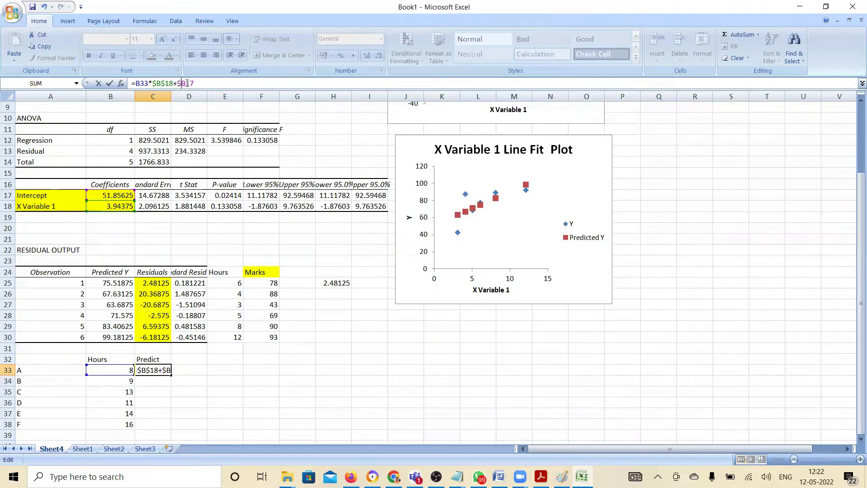
type("$")
key("Return")
key("Up")
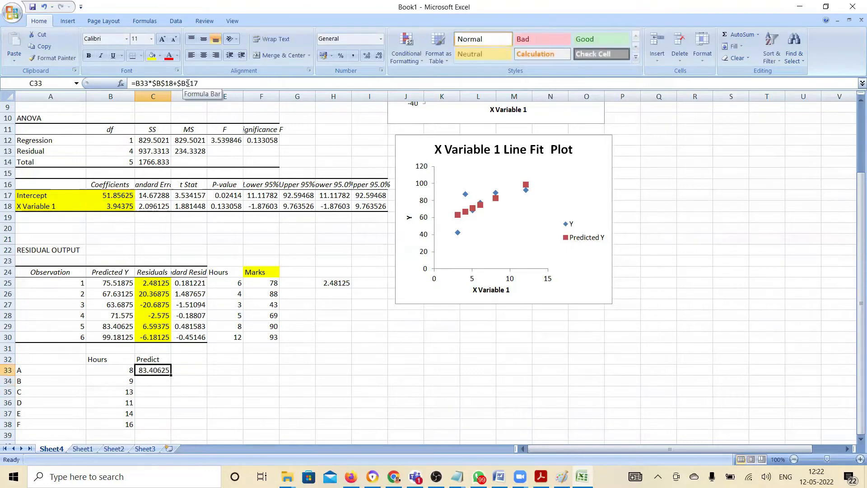
key("ctrl+c")
key("Down")
key("shift+Down")
key("shift+Down")
key("shift+Down")
key("shift+Down")
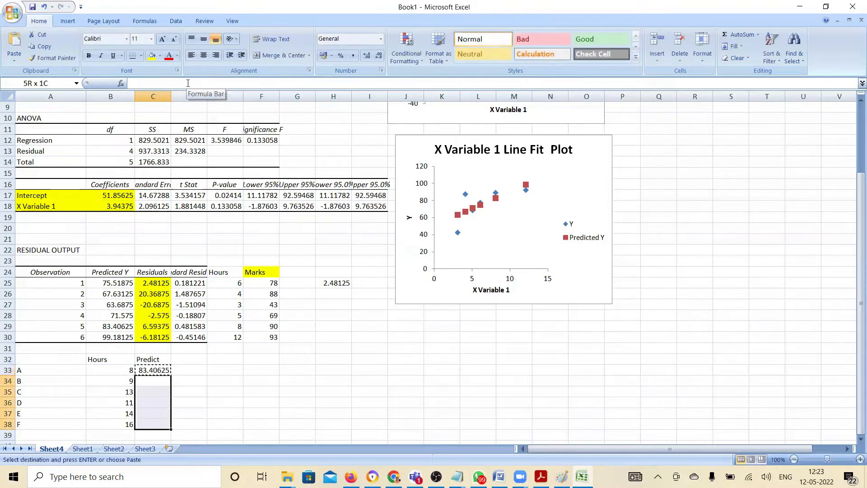
type("v")
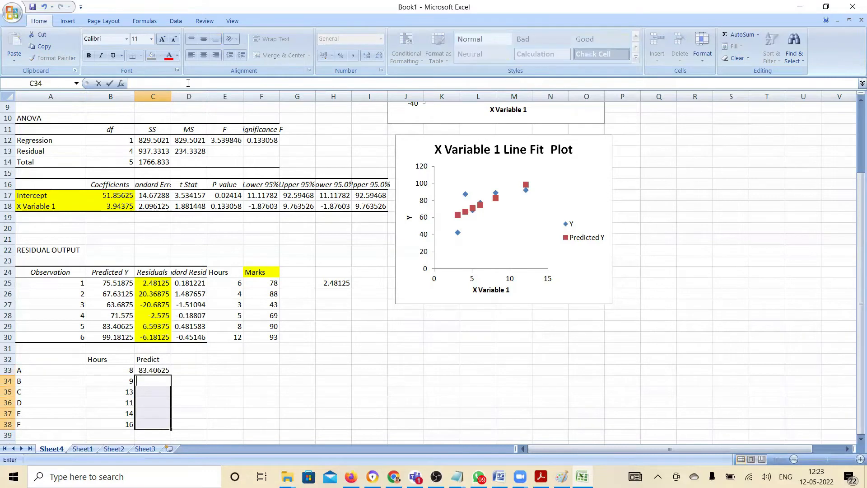
key("Escape")
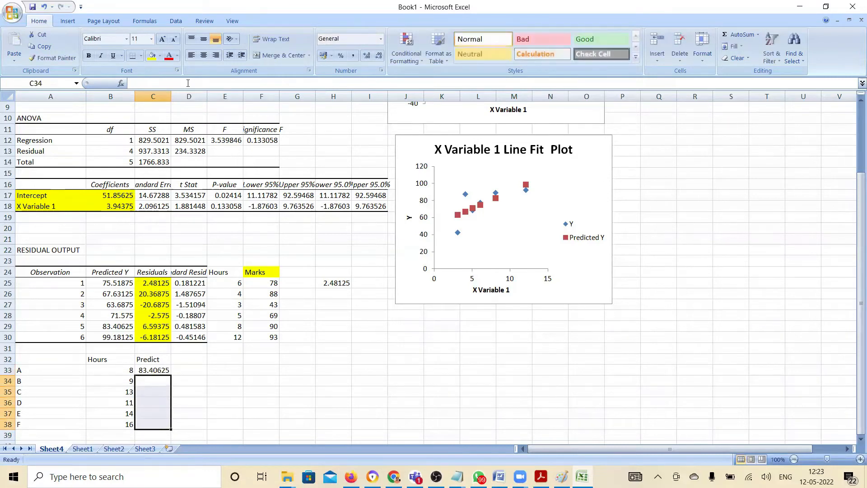
Copy A's prediction formula from C33 into C34:C38 for students B to F
key("Up")
key("ctrl+c")
key("Down")
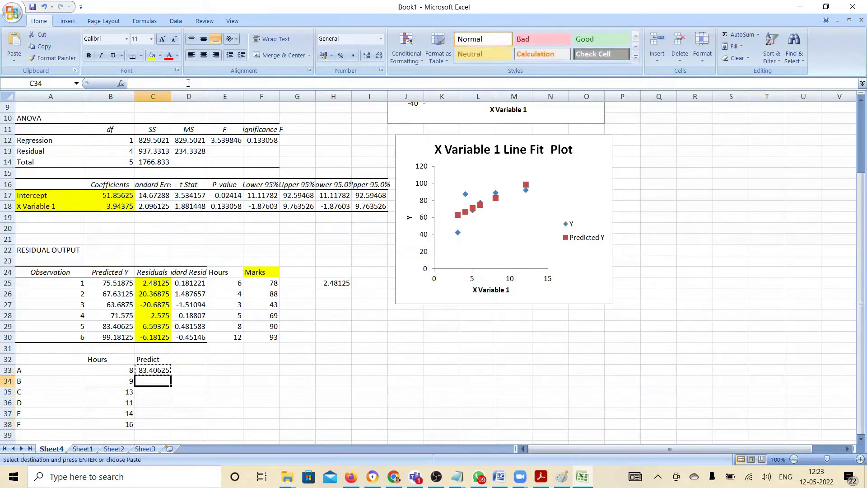
key("shift+Down")
key("shift+Down")
key("shift+Down")
key("shift+Down")
key("ctrl+v")
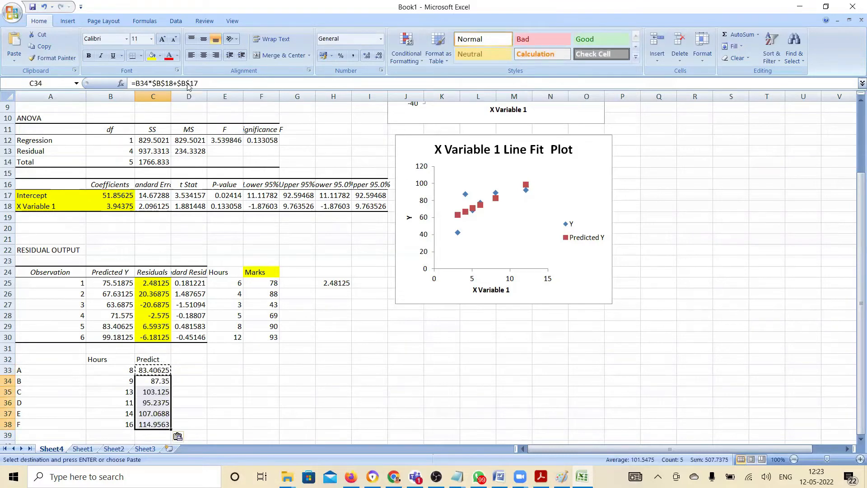
left_click(234, 367)
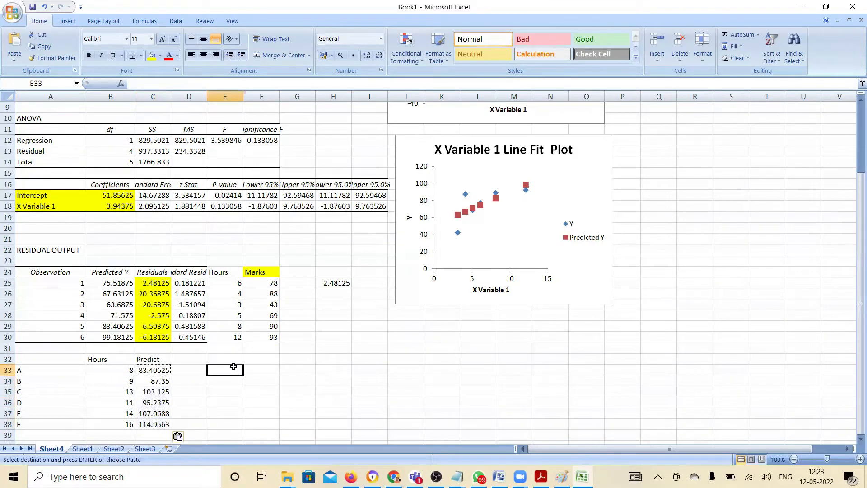
Cap the predicted marks of C, E and F by entering 100 in C35, C37 and C38
left_click(163, 391)
type("100")
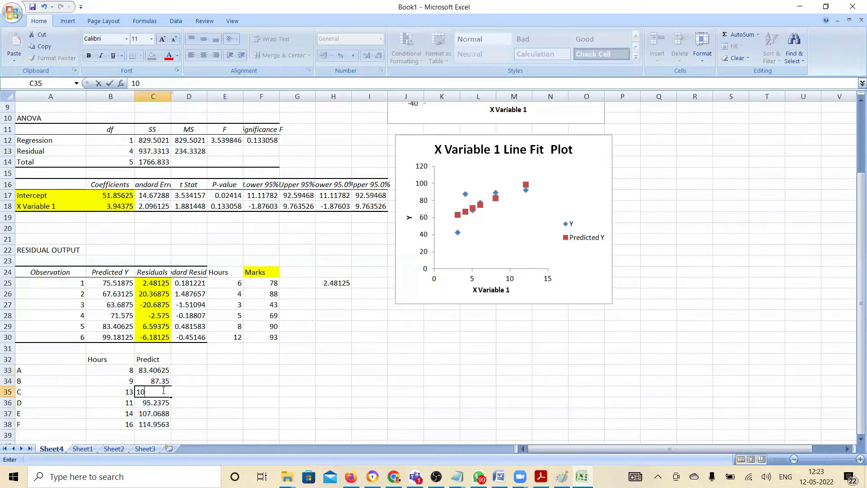
key("Down")
key("Down")
type("100")
key("Down")
type("100")
key("Down")
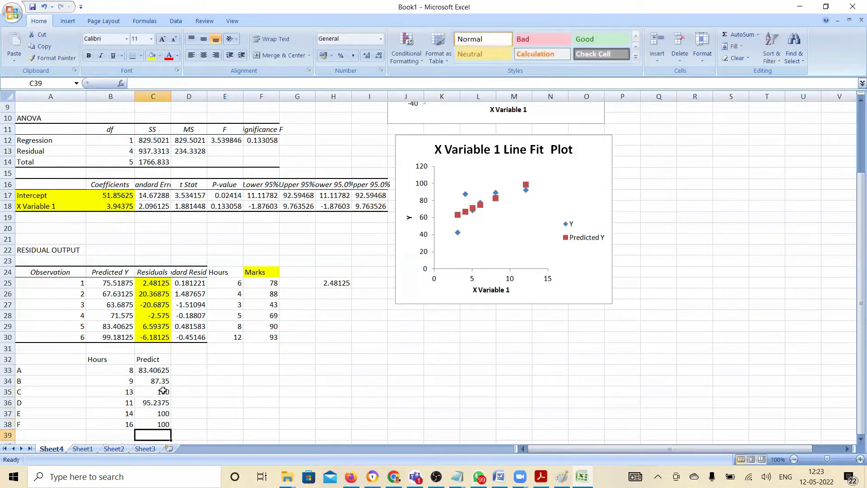
left_click_drag(123, 378, 104, 370)
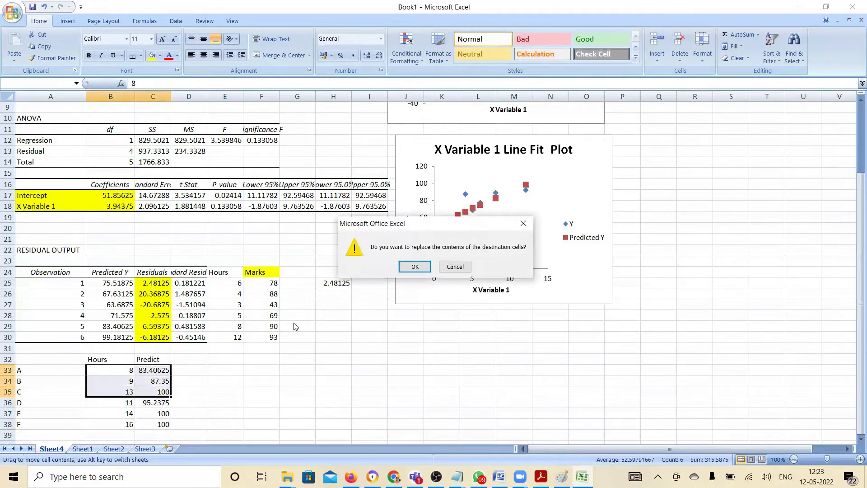
left_click(449, 269)
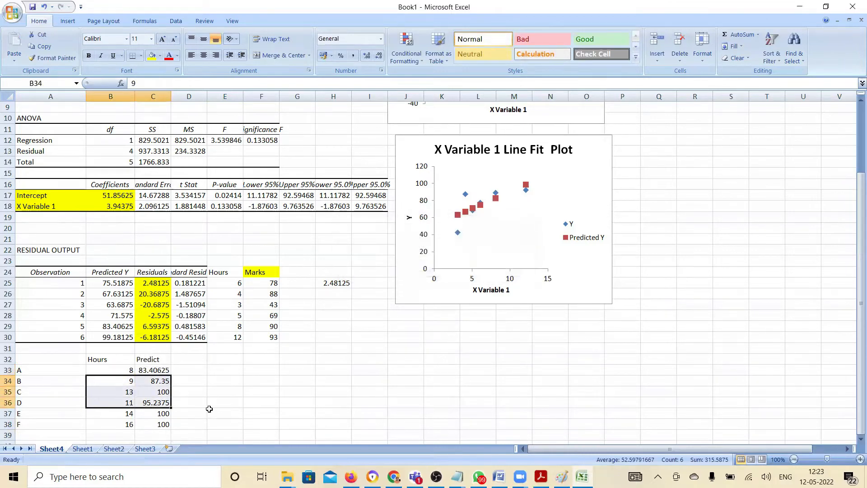
left_click(213, 407)
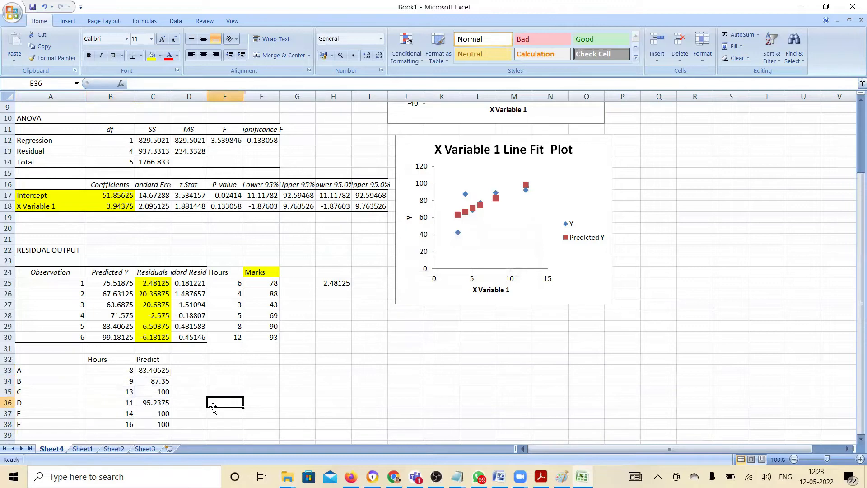
On Sheet1, enter the note "1. Run the model and look for Coefficients and Intercept" in F25 under Run Regression Model
key("alt+Tab")
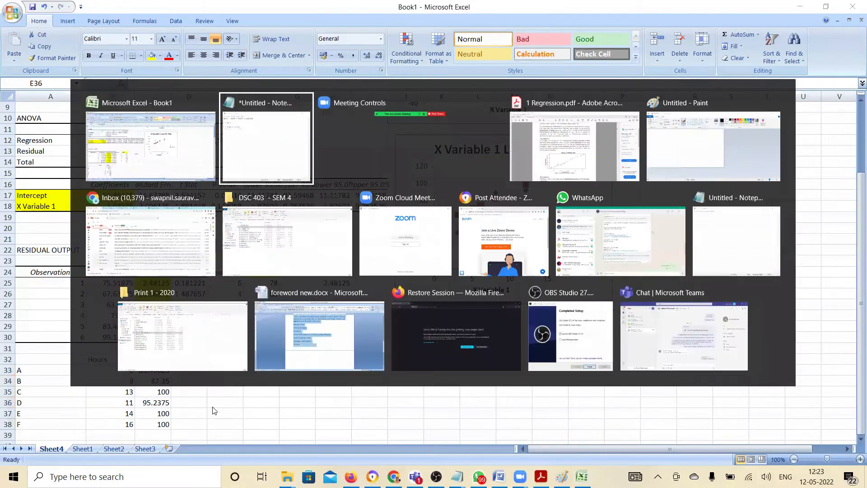
left_click(90, 449)
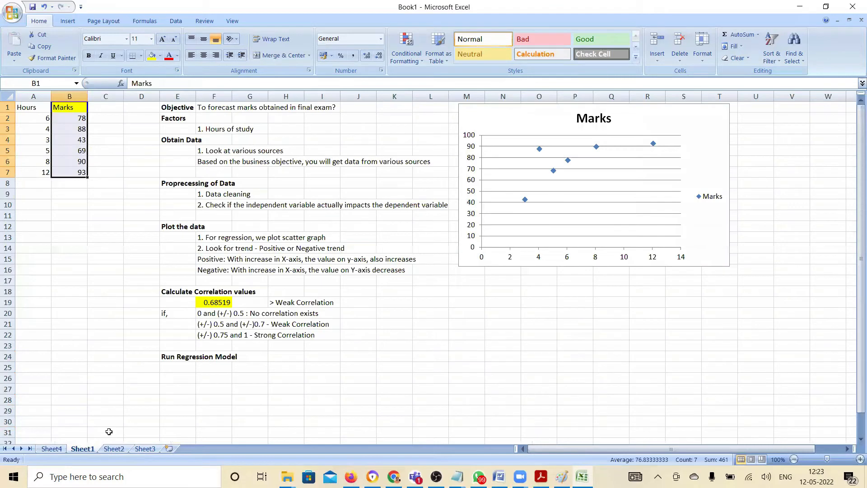
left_click(206, 370)
type("1")
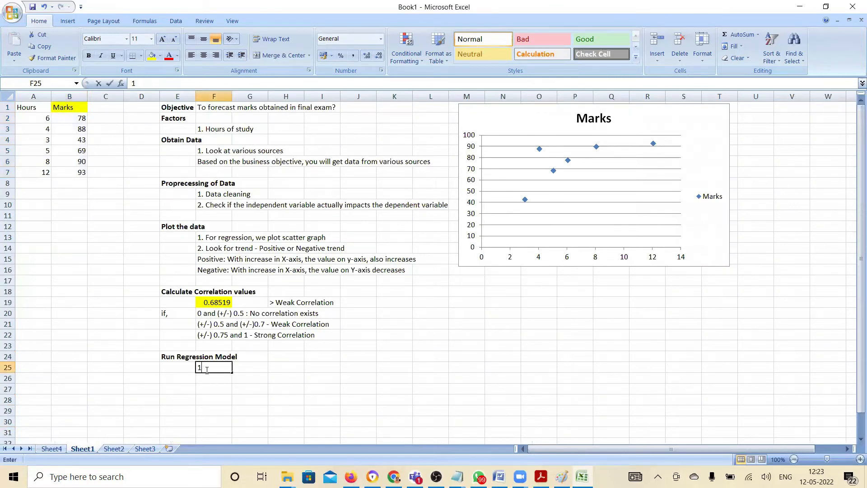
type(". Run the")
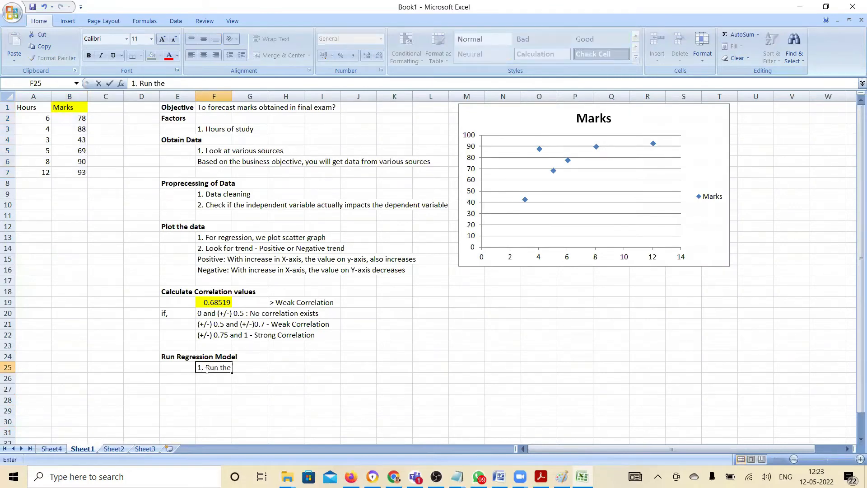
type(" model and look for ")
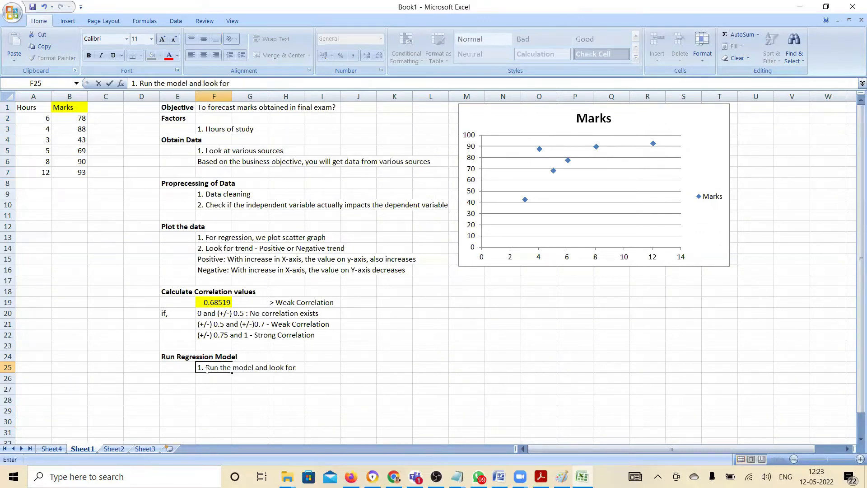
type("Coefficients and")
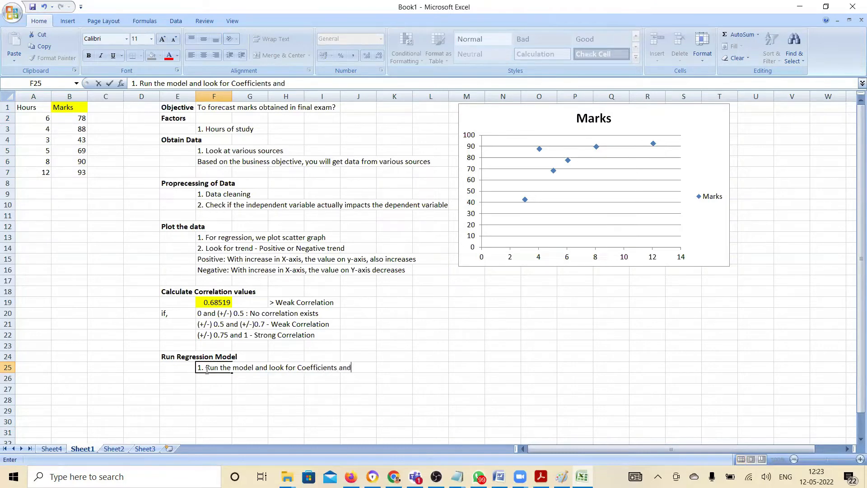
type(" Intercept")
key("Return")
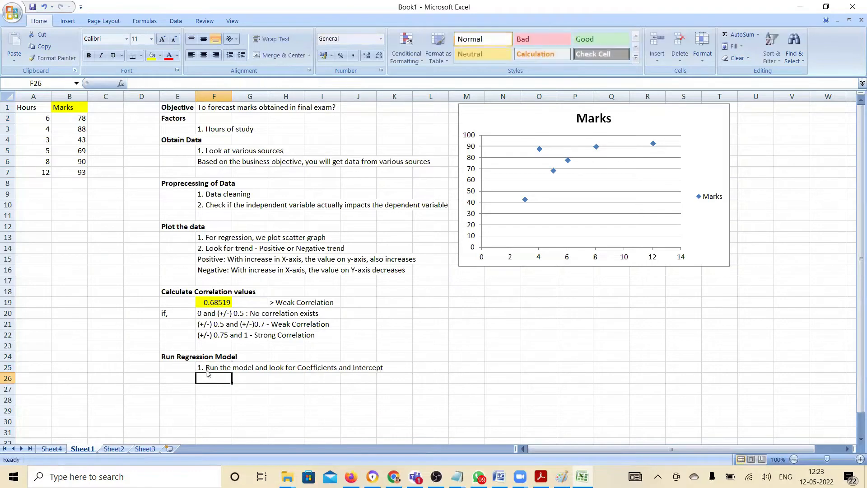
Copy the Marks scatter chart from Sheet1 into the blank Paint canvas and maximise the Paint window
left_click(661, 107)
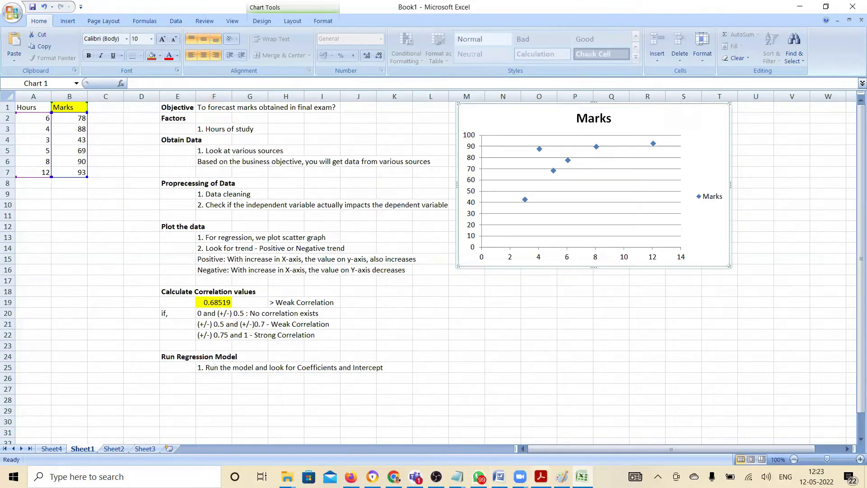
left_click(562, 477)
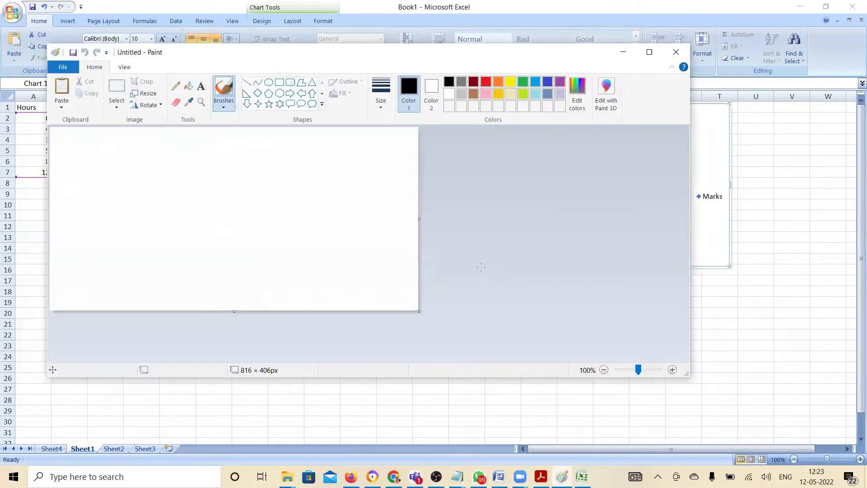
key("ctrl+v")
double_click(473, 51)
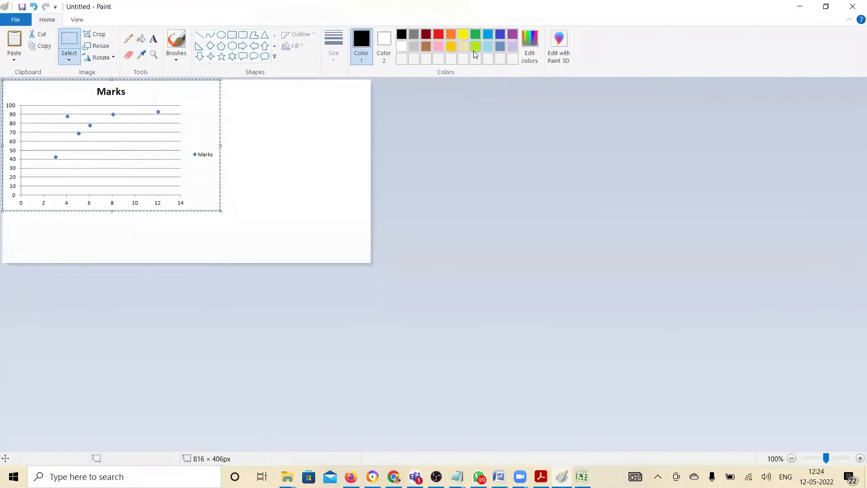
left_click(639, 340)
Draw a straight line about 366 × 126 px from near 40 on the marks axis up through the scatter points
left_click(201, 38)
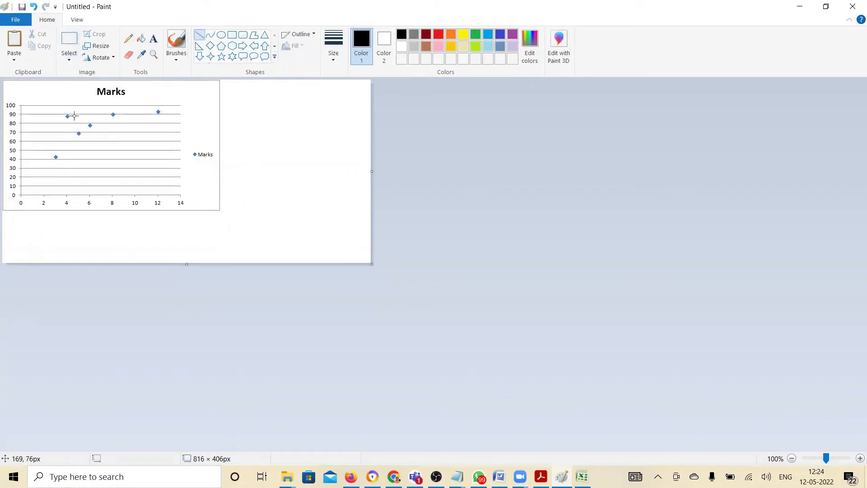
mouse_move(21, 160)
left_mouse_down()
mouse_move(117, 119)
mouse_move(186, 105)
left_mouse_up()
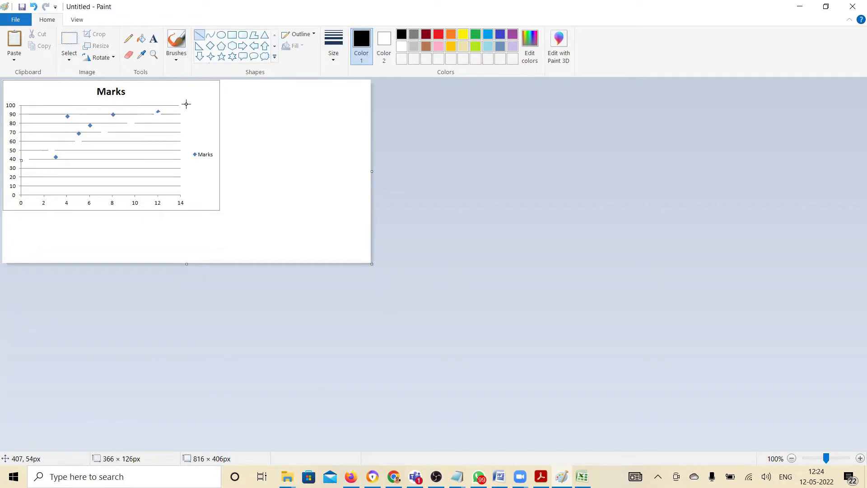
left_click(273, 87)
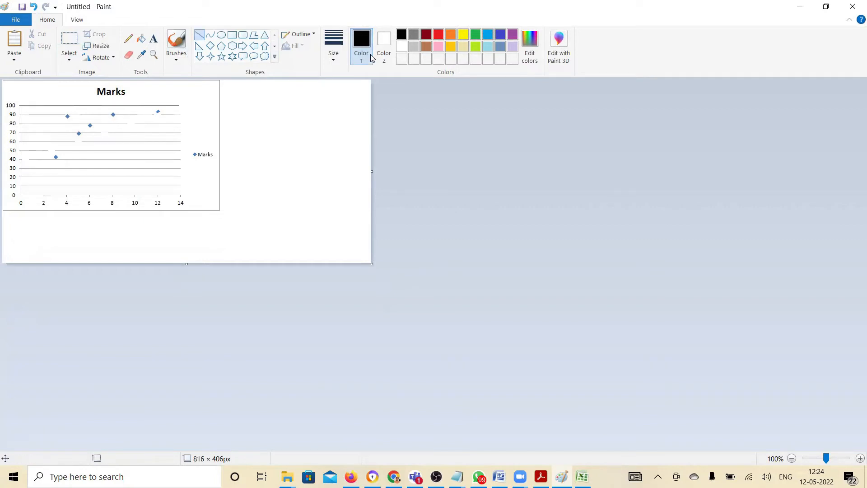
Draw a dark red trend line about 317 × 129 px from near 40 on the marks axis up past the 12-hour point
left_click(20, 161)
left_click_drag(20, 159, 162, 102)
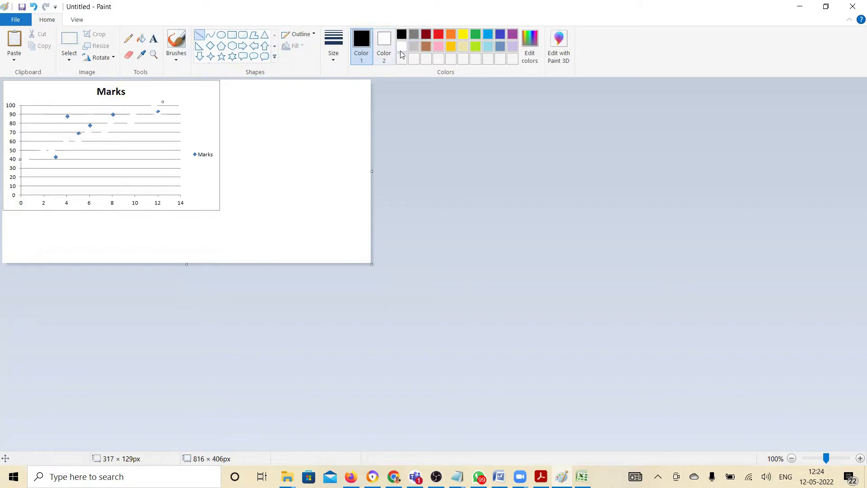
left_click(427, 36)
left_click(337, 114)
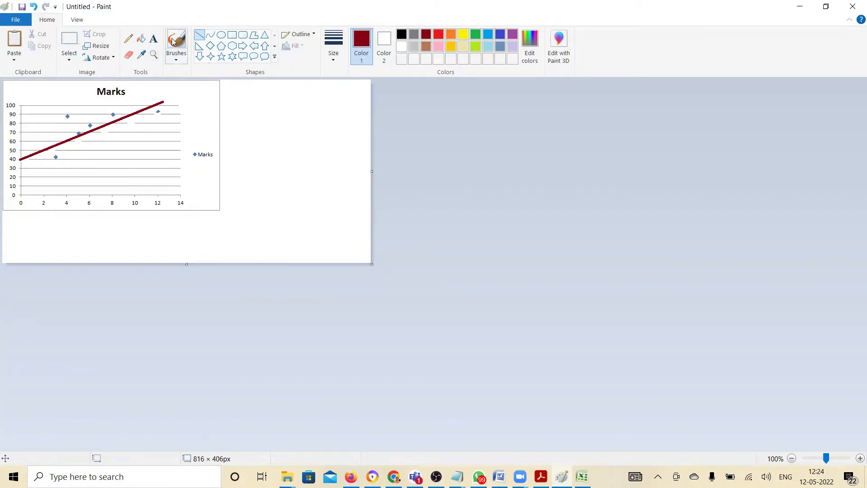
Pencil orange annotations on the chart: a brace along the marks axis below 40 and a bracketed slope triangle beneath the trend line
left_click(129, 40)
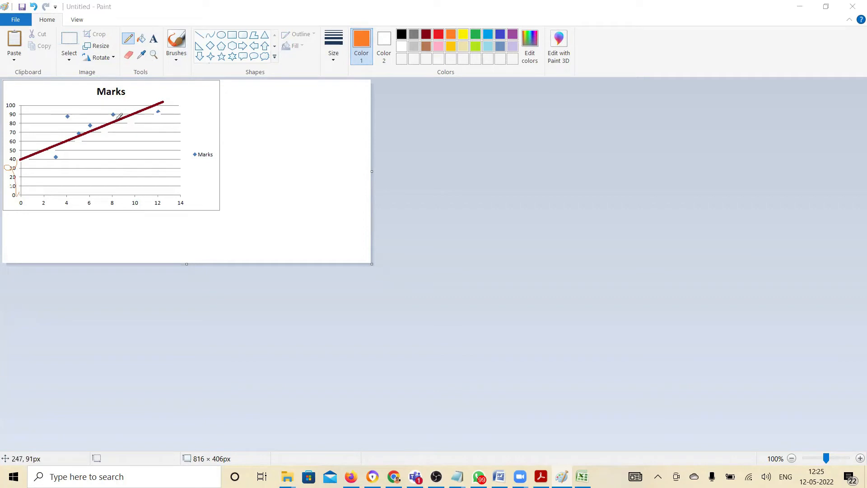
left_click(16, 168)
left_click_drag(21, 149, 20, 185)
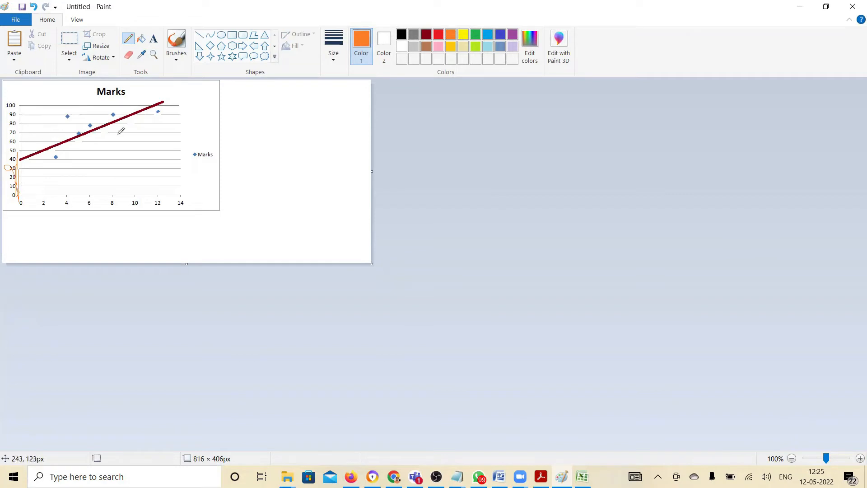
mouse_move(138, 113)
left_mouse_down()
mouse_move(143, 131)
mouse_move(91, 135)
left_mouse_up()
mouse_move(147, 119)
left_mouse_down()
mouse_move(160, 119)
mouse_move(153, 146)
mouse_move(117, 148)
mouse_move(148, 145)
left_mouse_up()
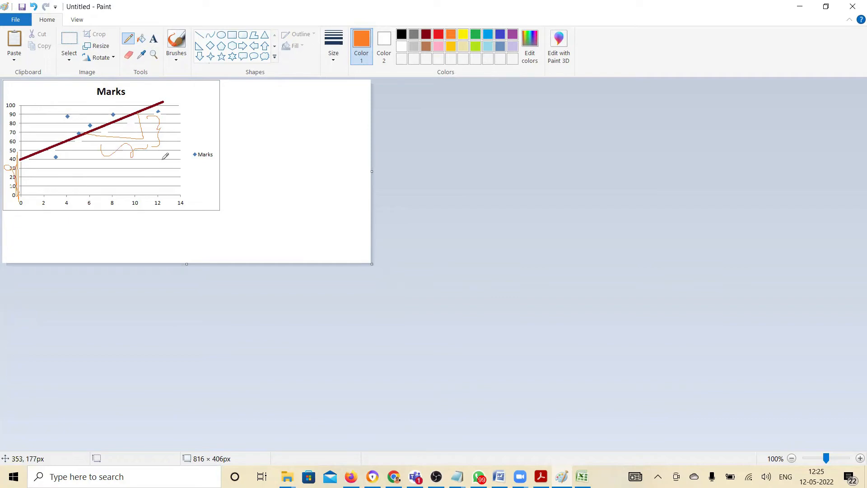
Switch to Excel and enter the note "2. Form the equation: y = Coefficient * X + Intercept" in F26 of Sheet1
key("alt+Tab")
key("alt+Tab")
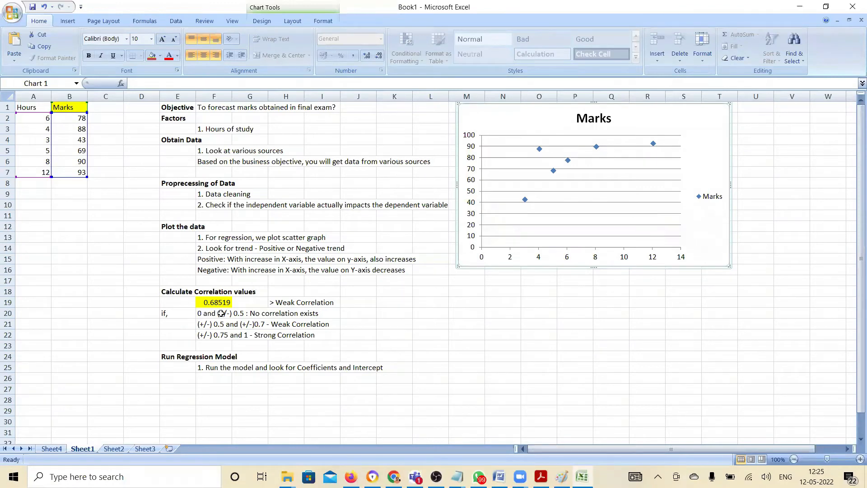
left_click(51, 449)
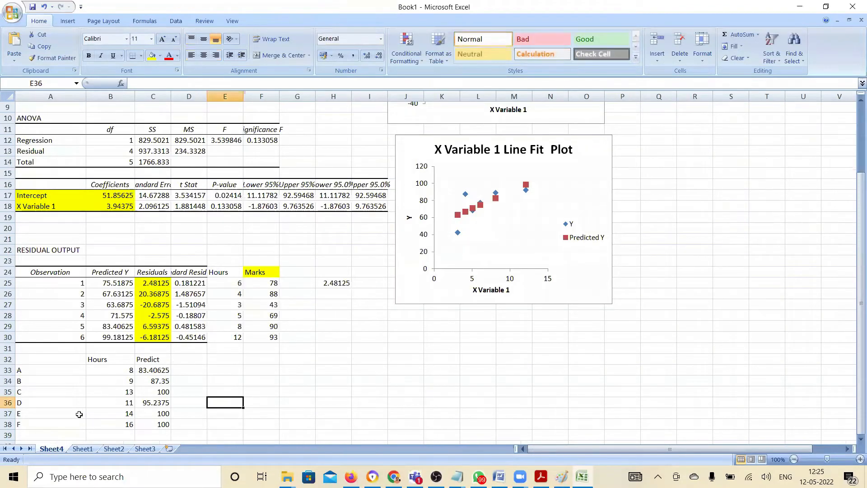
left_click(82, 448)
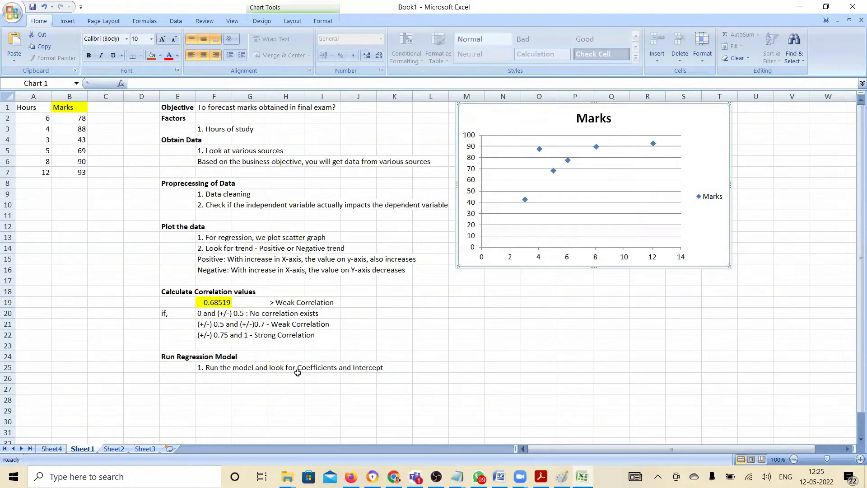
left_click(219, 379)
type("2. Form ")
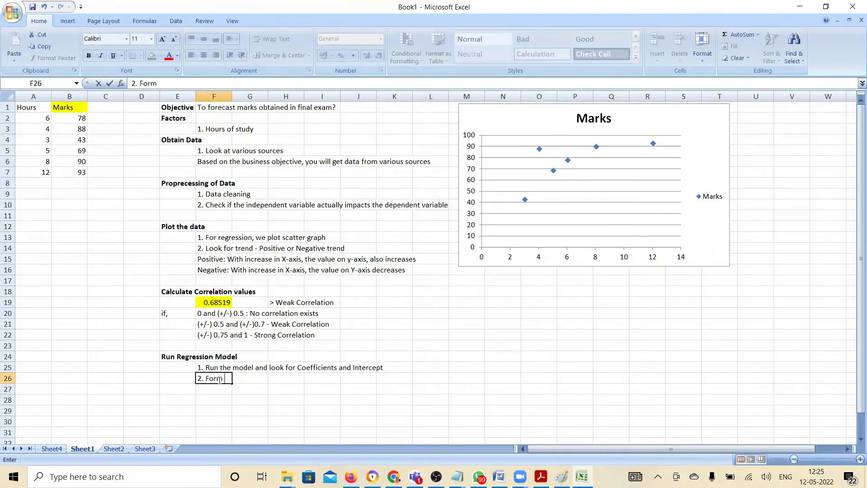
type("the equation: y = Coeff")
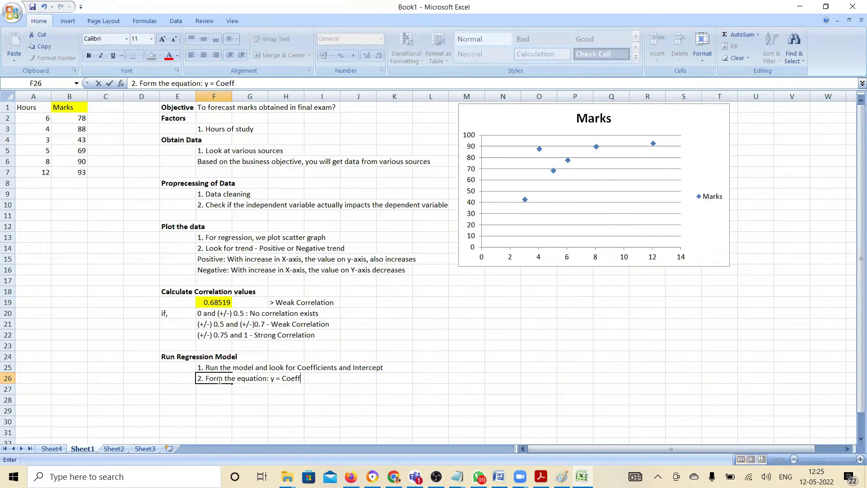
type("icient  *  X + Intercept")
key("Return")
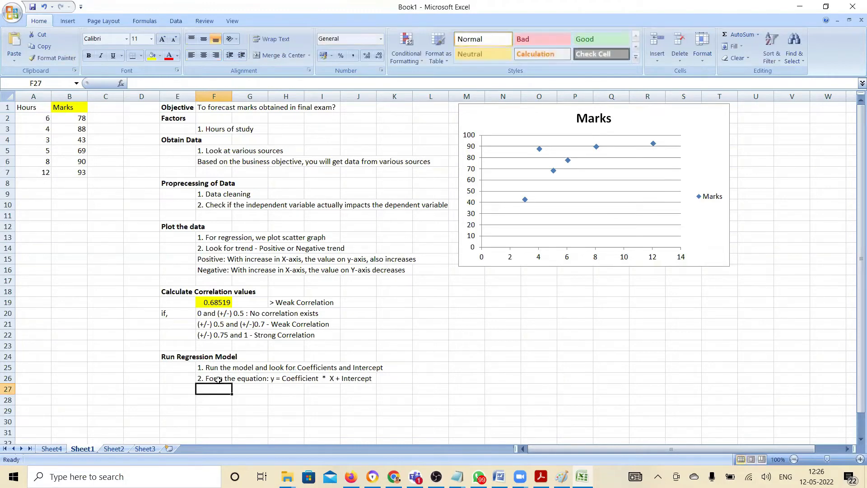
Add the bold heading "Predict the Data" in E28
key("Down")
key("Left")
type("Pr")
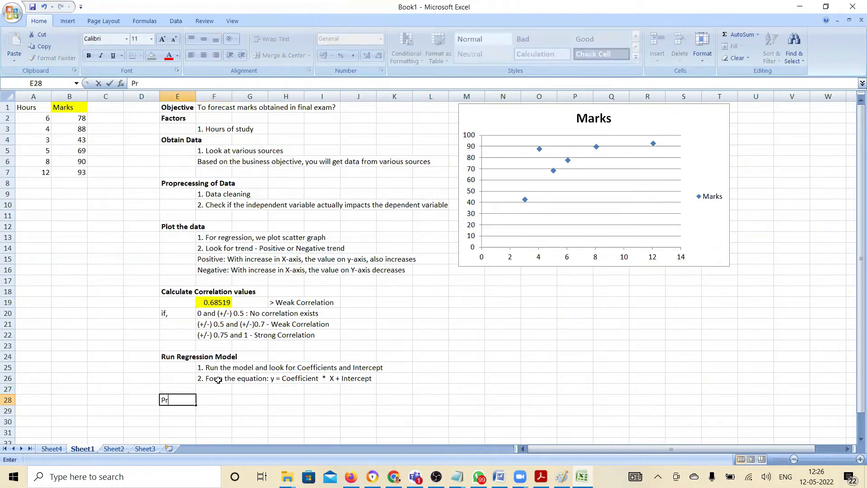
type("edict the Data")
key("Return")
key("Up")
key("ctrl+b")
key("Down")
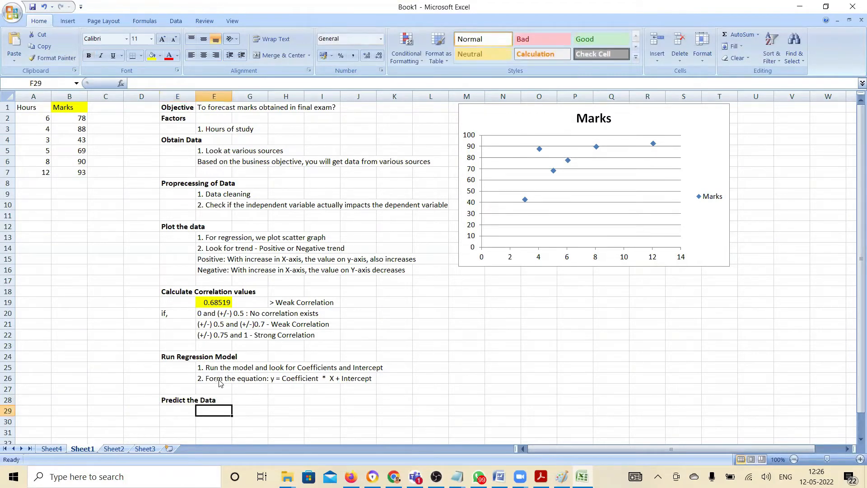
Enter the note "1. Take the new data and put that in the equation above" in F29 under Predict the Data
type("1.")
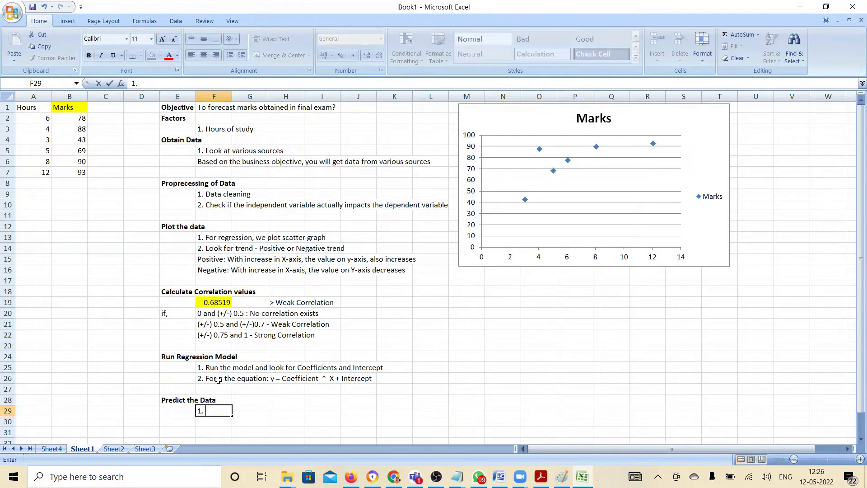
type(" Take the new data")
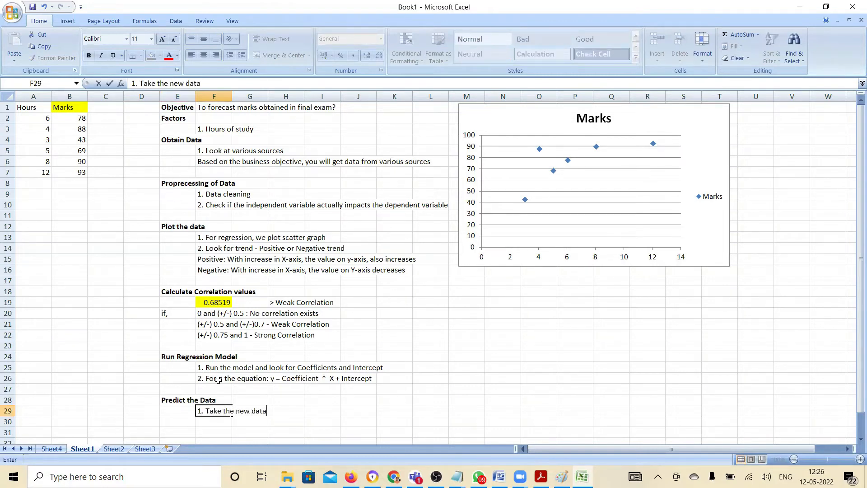
type(" and put that in the equation above")
key("Return")
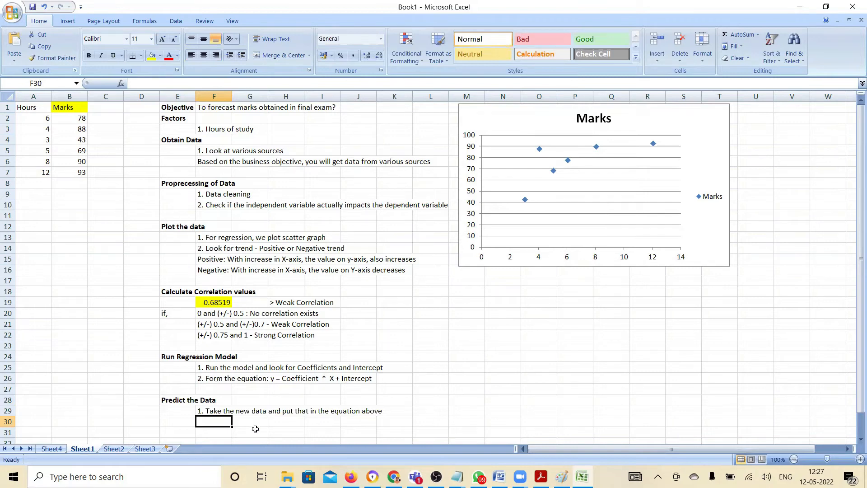
Append ": Find the cause and affect relationship" to the Calculate Correlation values heading in E18
left_click(187, 292)
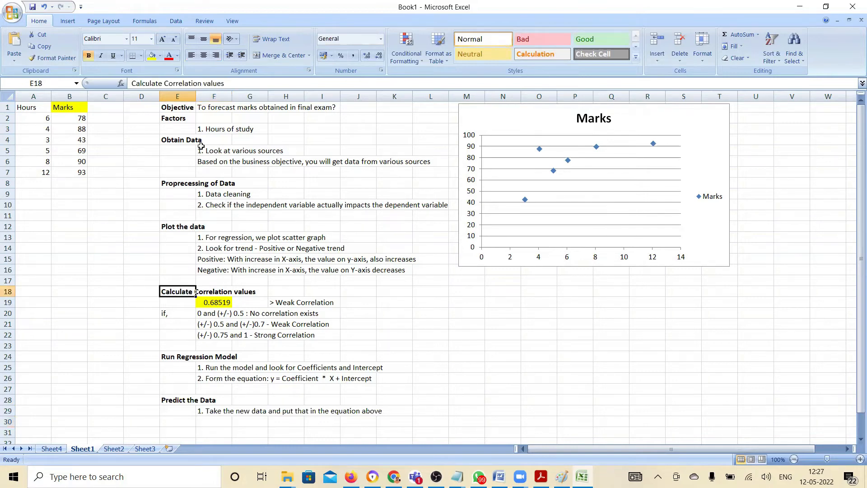
left_click(243, 84)
type(": Find the")
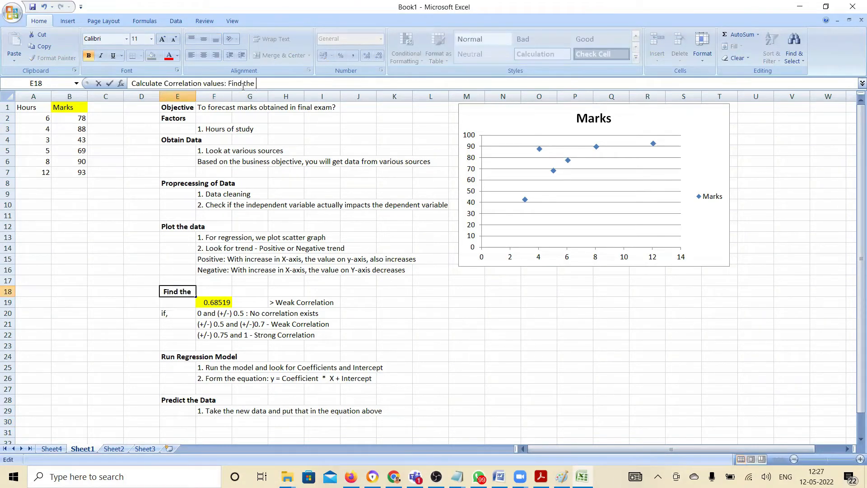
type(" cause and affect relation")
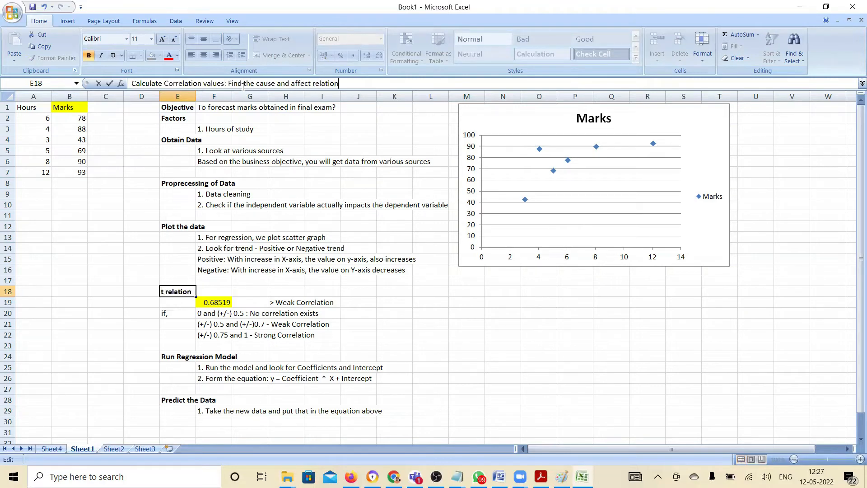
type("ship")
key("Return")
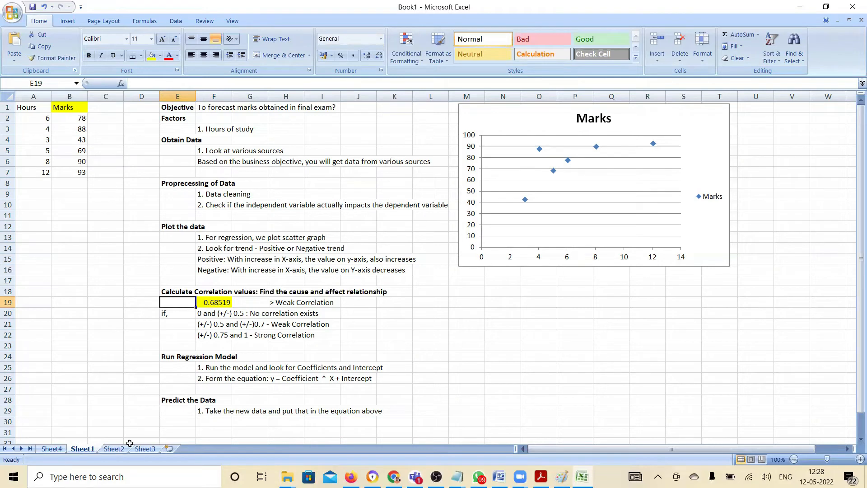
Review the Intercept and X Variable 1 coefficients in A17:B18 on Sheet4 and return to Sheet1
left_click(54, 449)
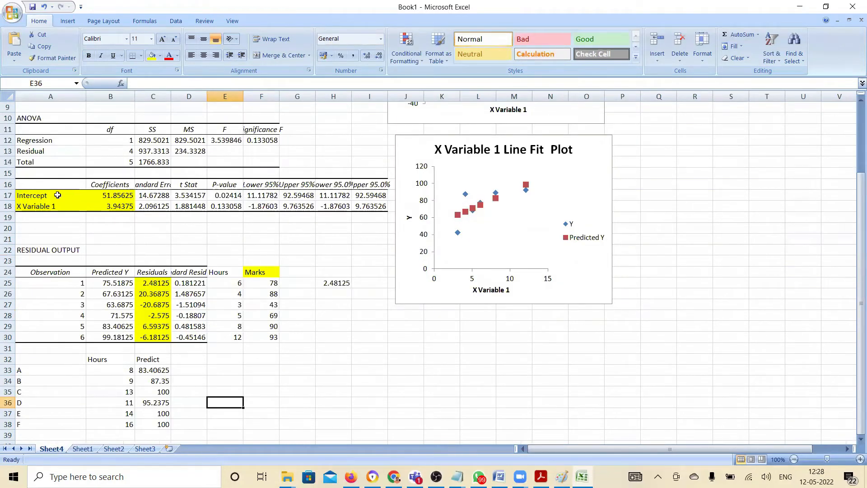
left_click_drag(58, 195, 106, 202)
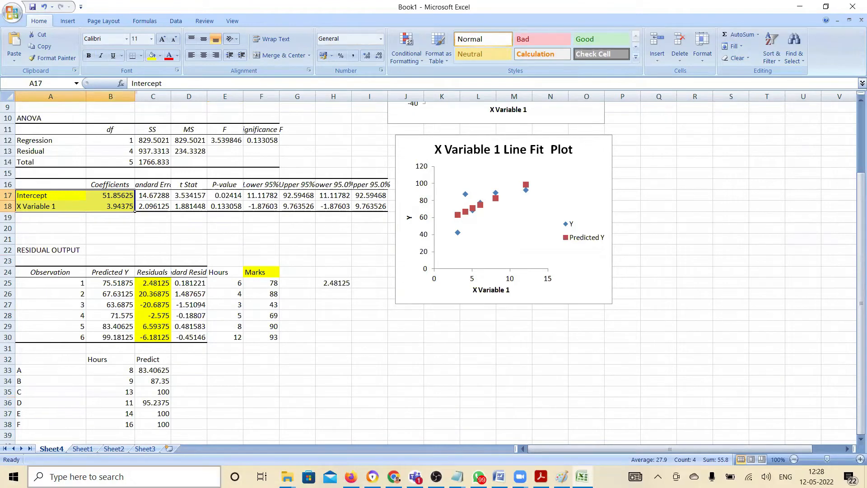
left_click(82, 449)
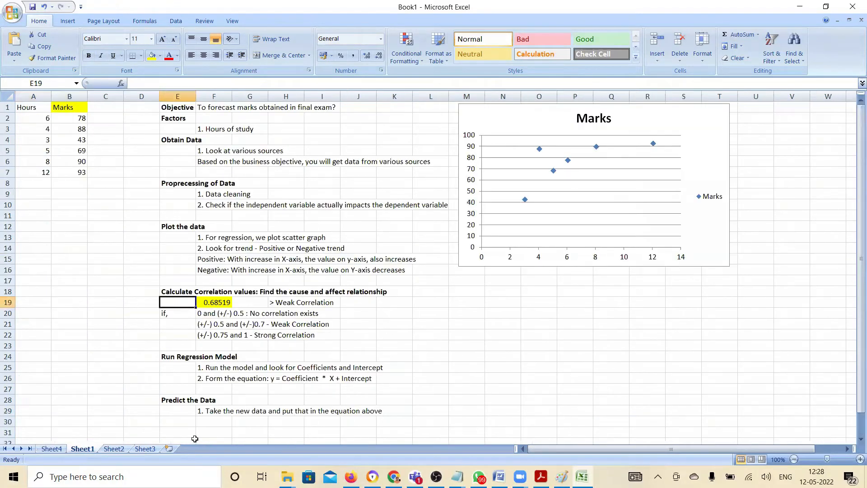
Add the bold heading "Evaluate the model" in E31
left_click(176, 432)
type("Evaluate")
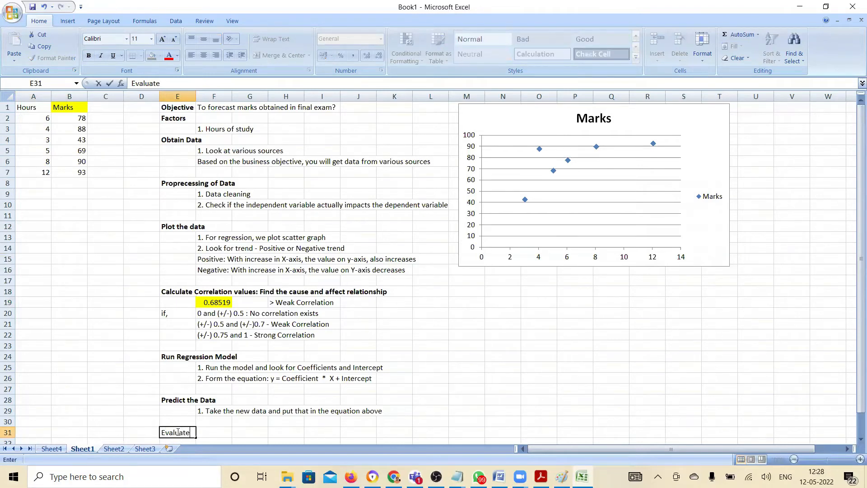
type("the model")
key("Return")
key("Up")
key("ctrl+b")
key("Down")
key("Right")
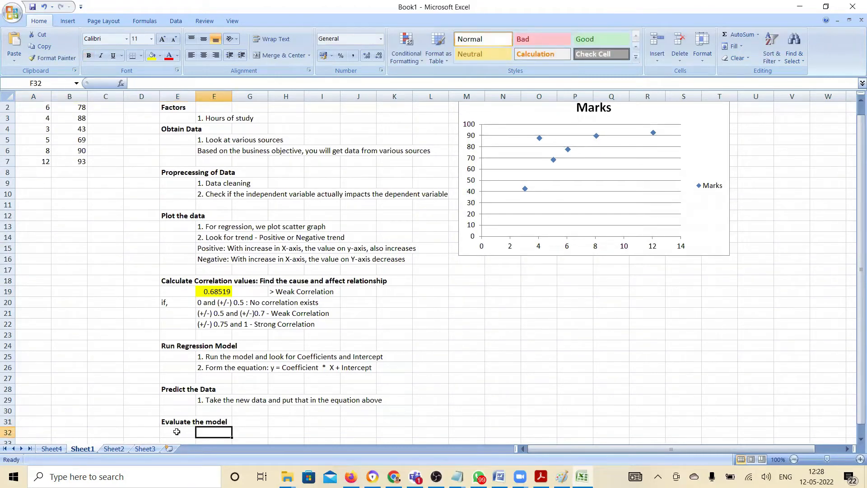
Enter "1. We have multiple algorithms - Linear, Polynomial, SVM, Ridge, Elasticnet, Lasso, Decision tree......" in F32 under Evaluate the model
type("1. ")
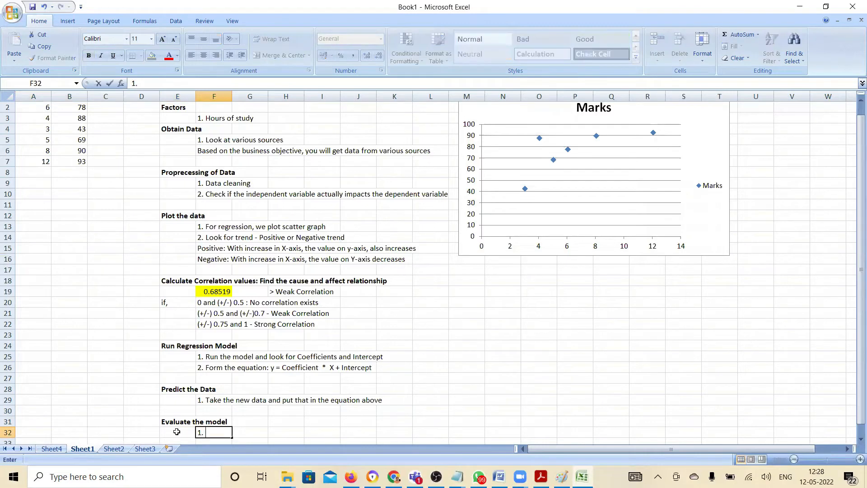
type("We have multiple alfo")
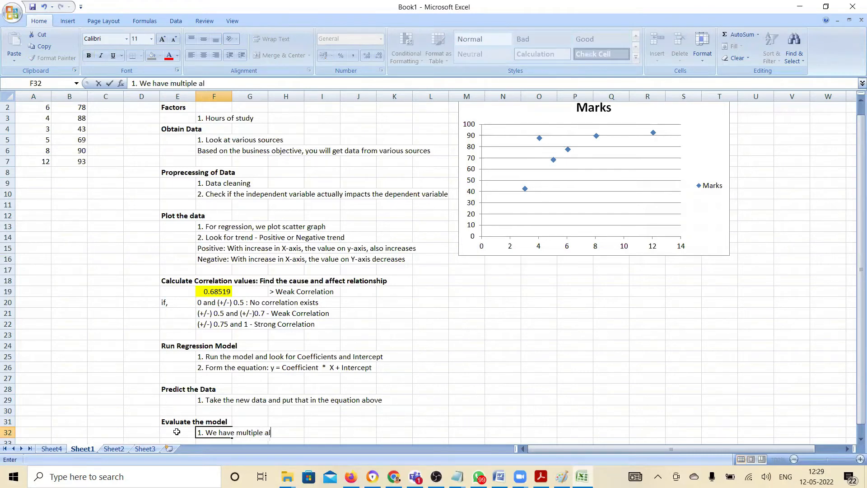
key("BackSpace")
key("BackSpace")
type("gorithms - Linear, Polyn")
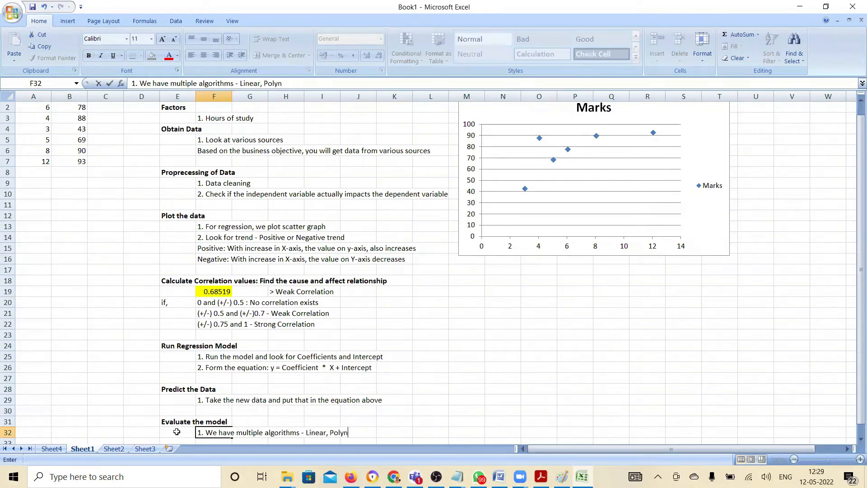
type("omial, SVM, Ri")
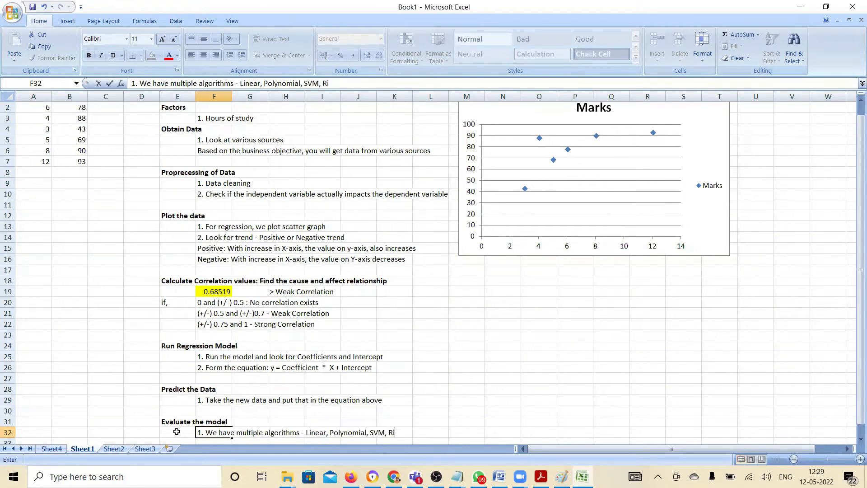
type("dge, Elasticnet, Lasso")
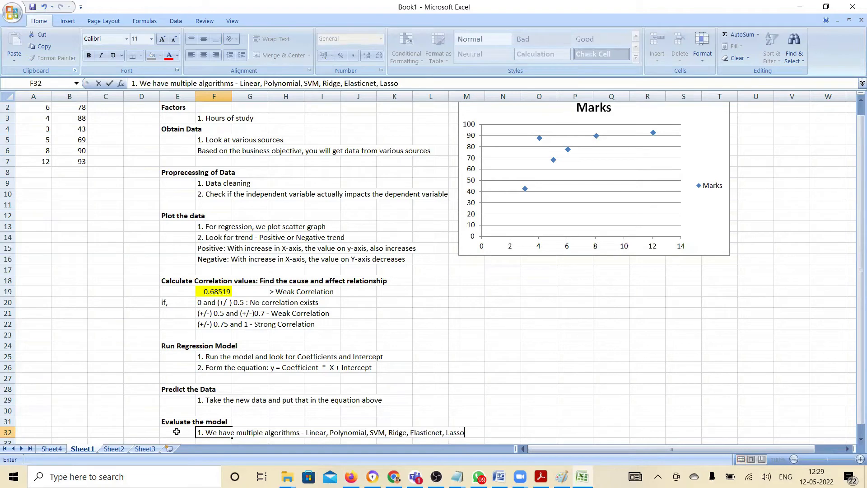
type(", Decision tree......")
key("Return")
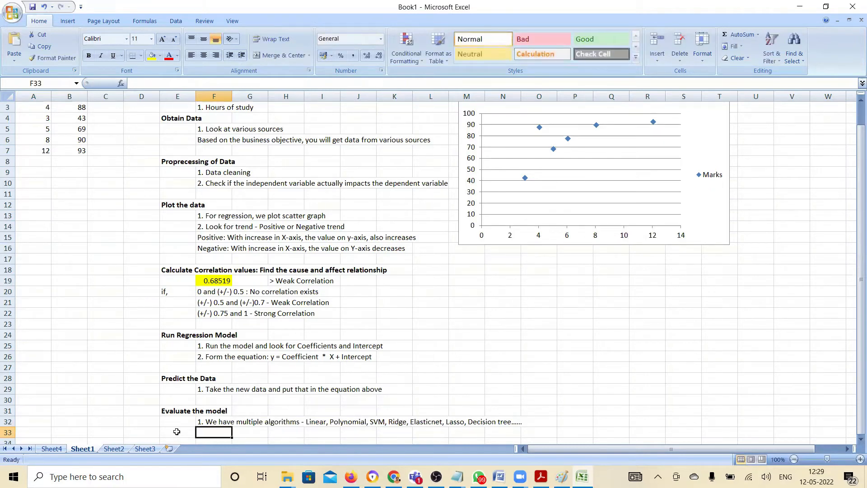
Enter the question "2. How do we know which model is best?" in F33
type("2. W")
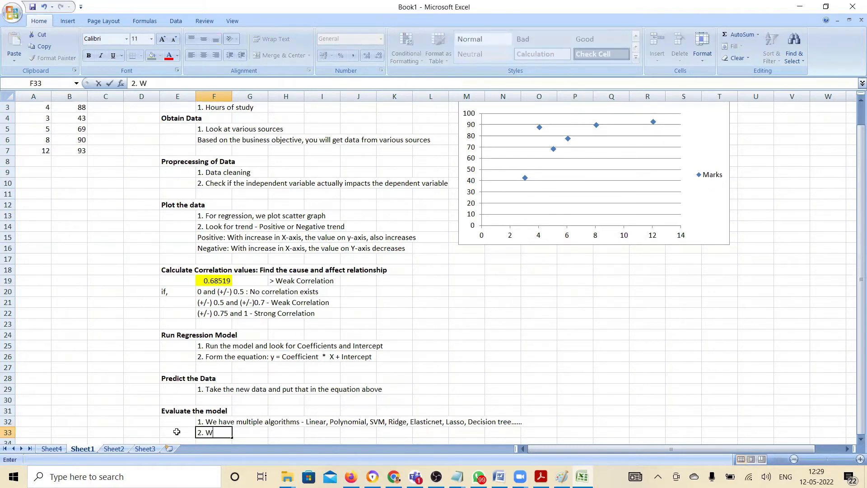
key("BackSpace")
type("How d")
type("o we know which ")
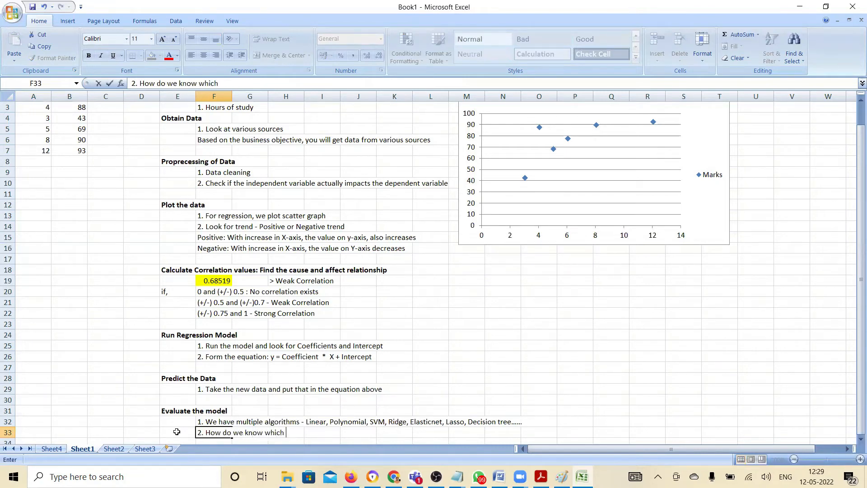
type("model is best?")
key("Return")
Enter "3. Metric to evaluate the affectiveness of model - Standard Error, t-statistics & p value and R square" in F34
type("3.")
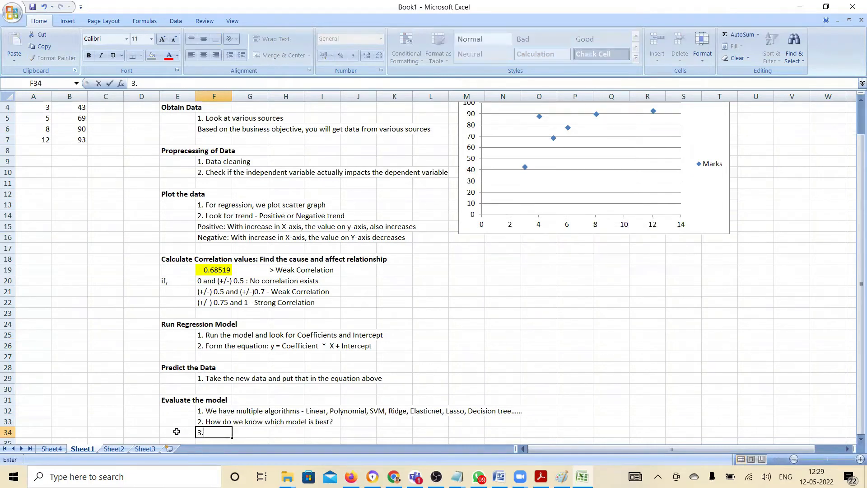
type(" Metric to evaluate the")
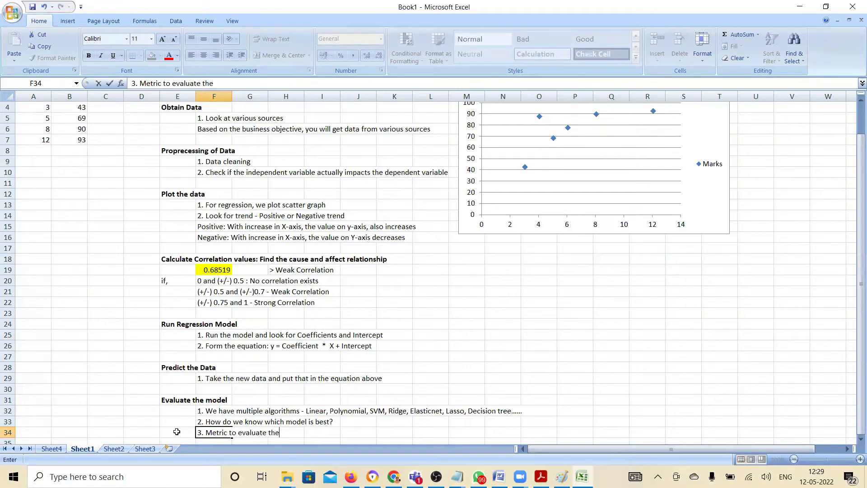
type(" affectiveness of model -")
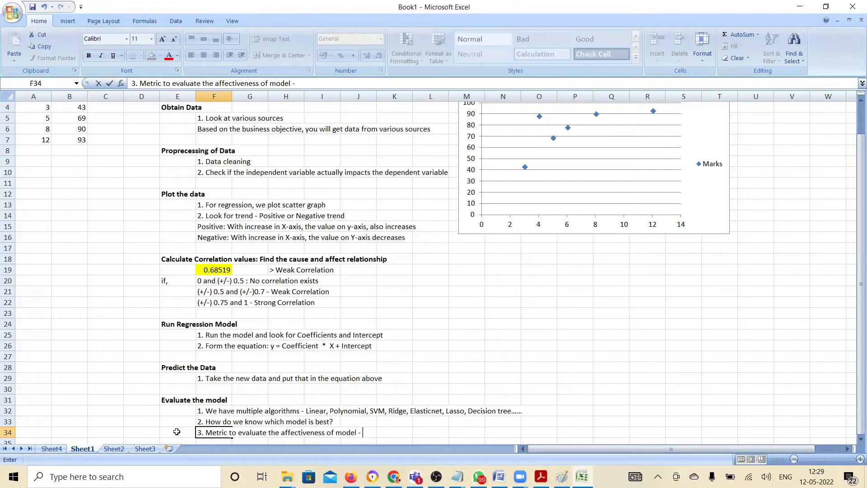
type("  Standard Error,")
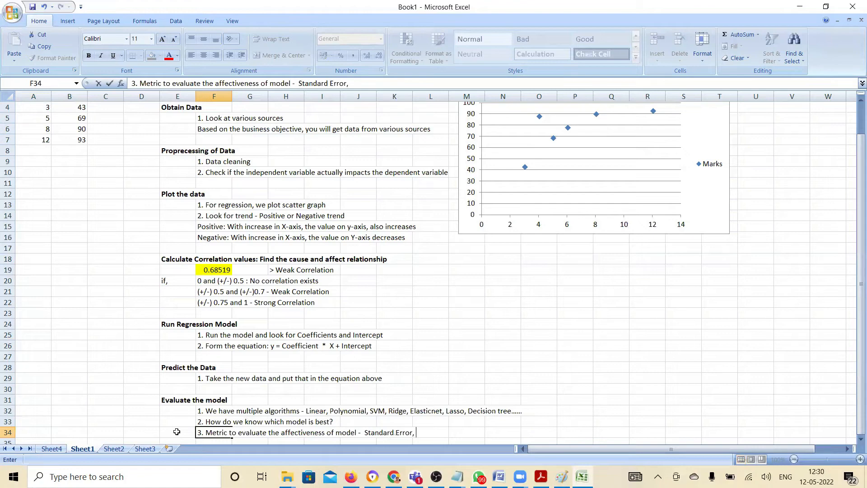
type(" t-statistics & p va")
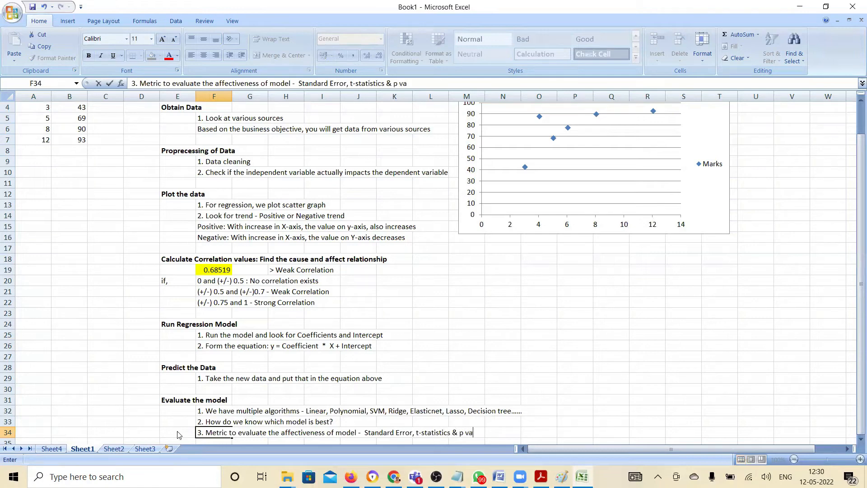
type("lue  and R square")
key("Return")
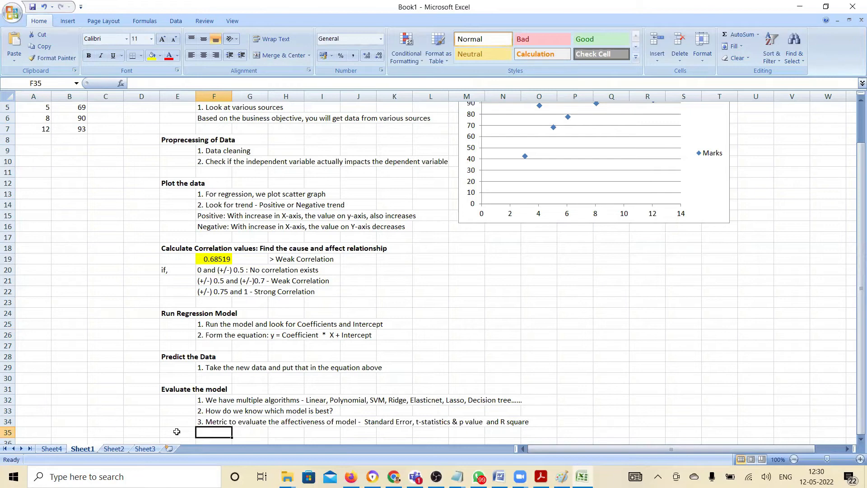
Enter the note "Standard Error: closer to zero - anywhere from zero to higher" in F35
type("Standard Error")
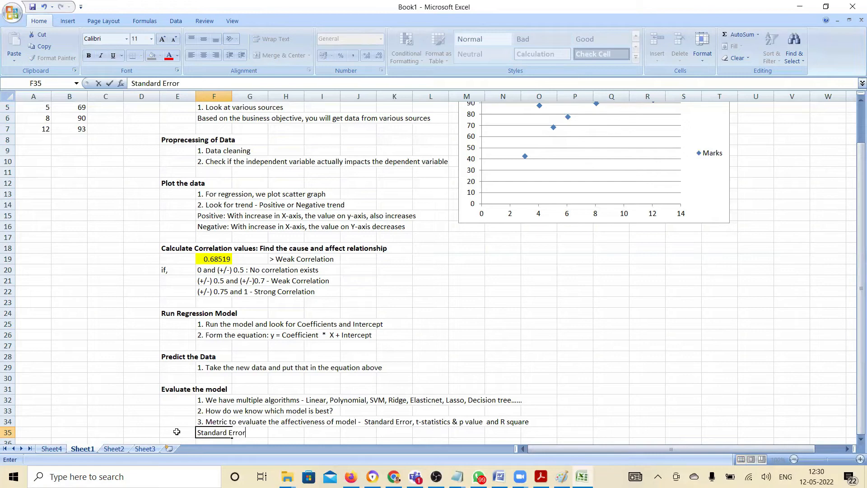
type(": closer to zero - anywhere fr")
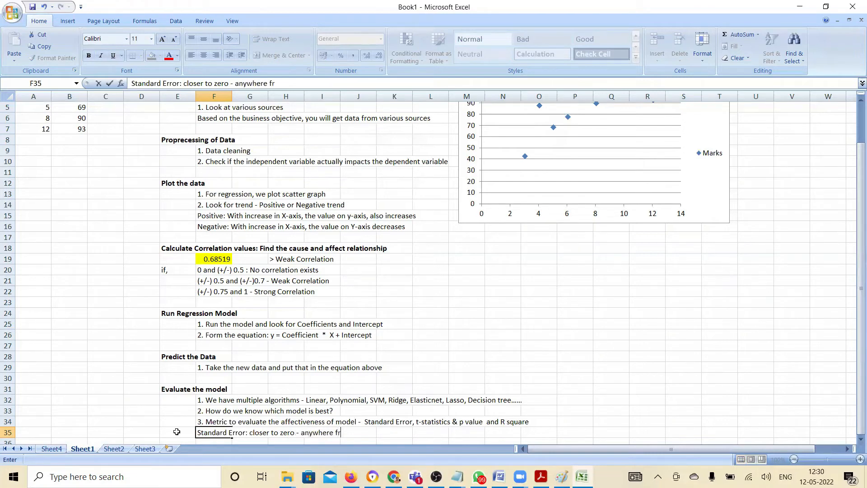
type("om zero to higher")
key("Return")
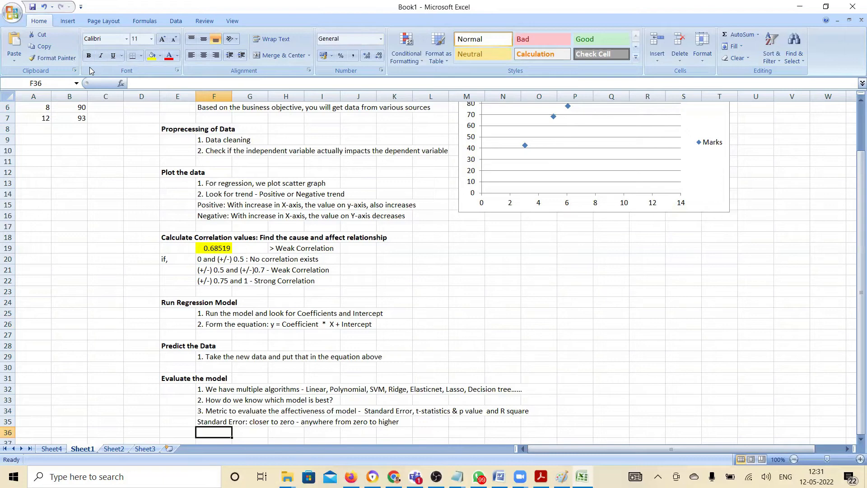
Enter "t-stat - higher than zero and P value (in case of 95% confidence) has to less than 0.05" in F36
type("t-sta")
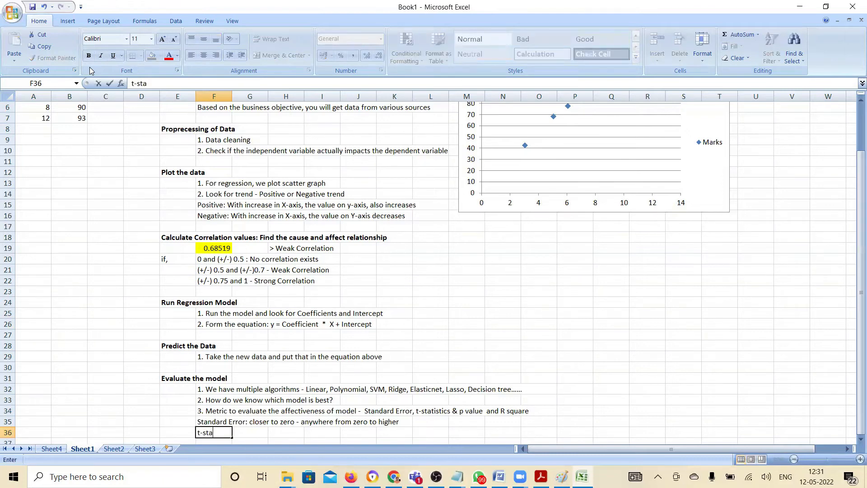
type("t - higher than zero")
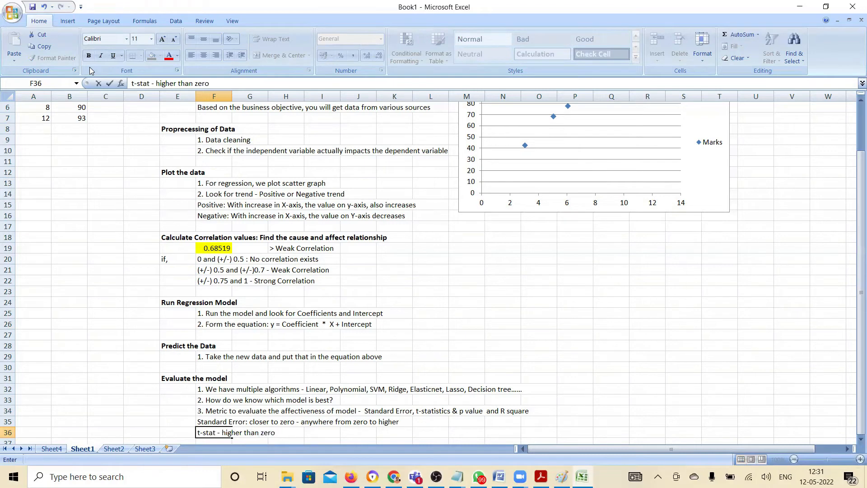
type("and P value (in")
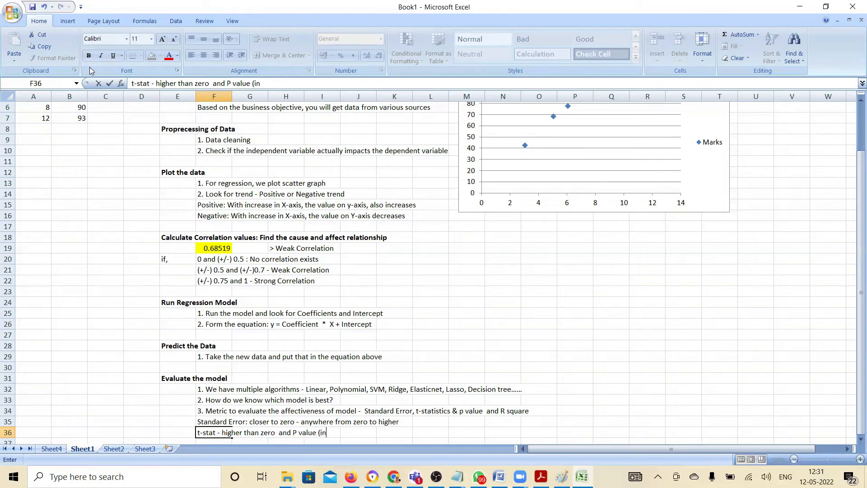
type(" case of 95% confidence) ")
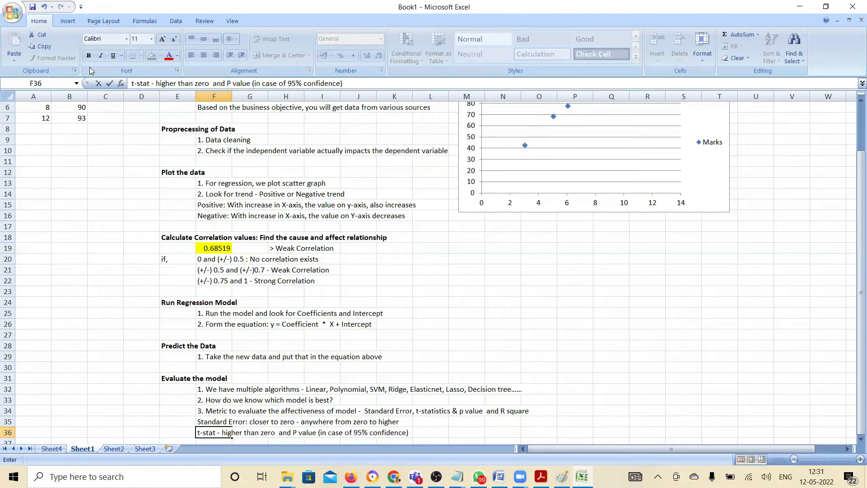
type("has to less than ")
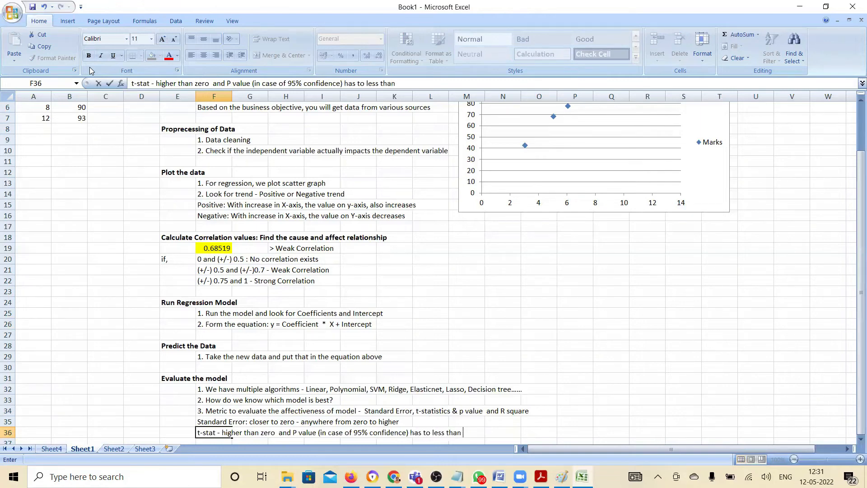
type("0,05")
key("BackSpace")
key("BackSpace")
key("BackSpace")
type(".05")
key("Return")
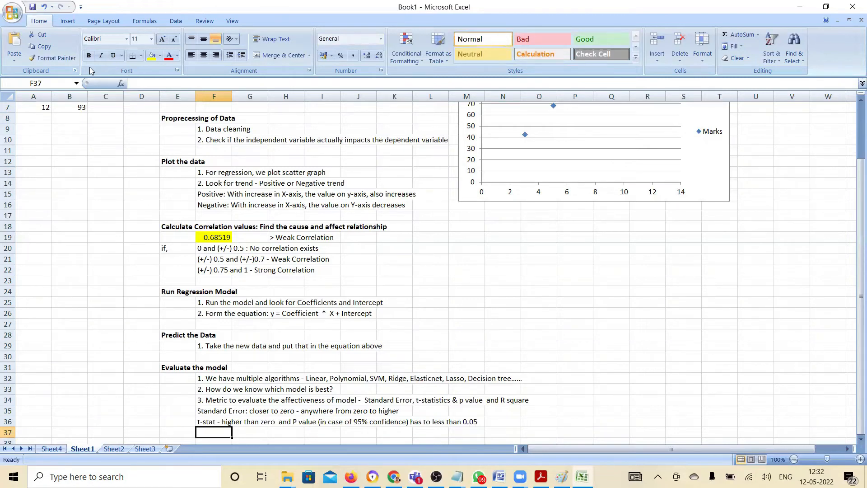
Enter the note "R square - will range from zero (worst fit) to 1 (best fit)" in F37
type("R square - will c")
key("BackSpace")
type("range from zero (worst fit) to 1 (best fit)")
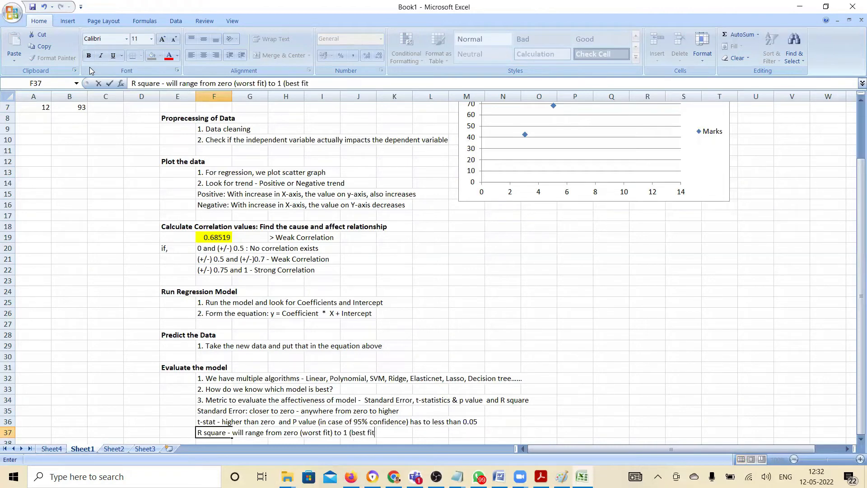
key("Return")
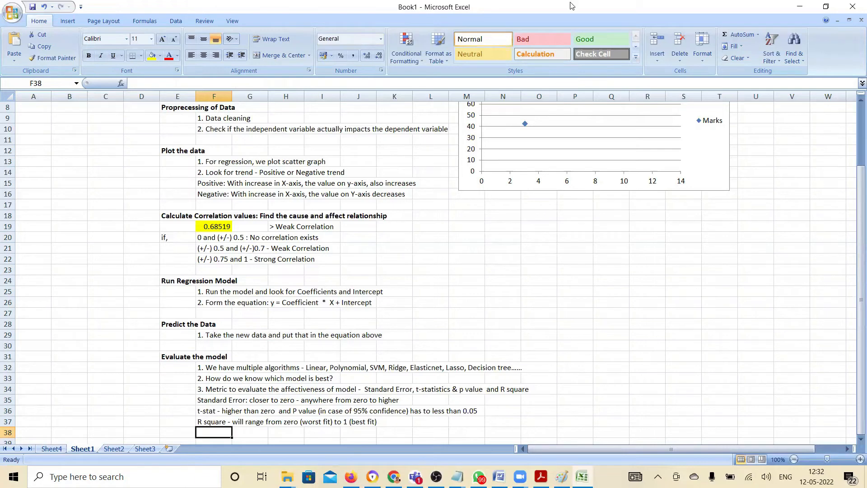
Start a model comparison table with the heading "Models" in P23 and the entries A, B, D, E and F in P24:P28
left_click(580, 271)
type("Models")
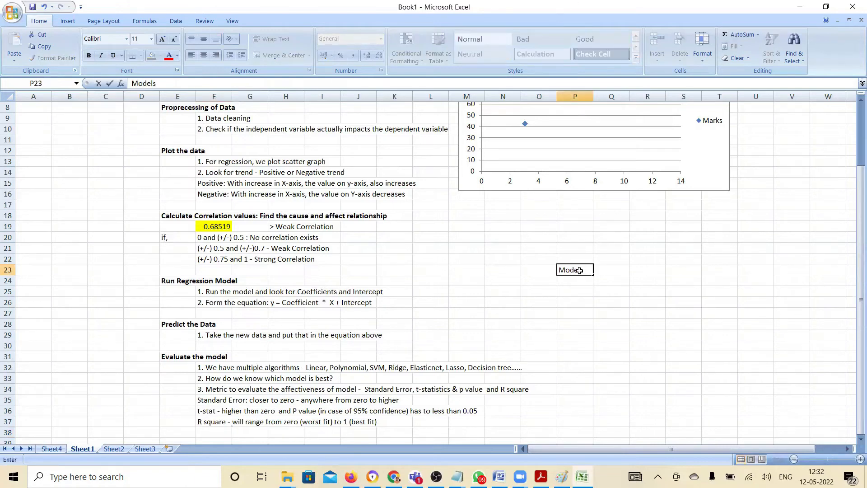
key("Return")
type("A")
key("Return")
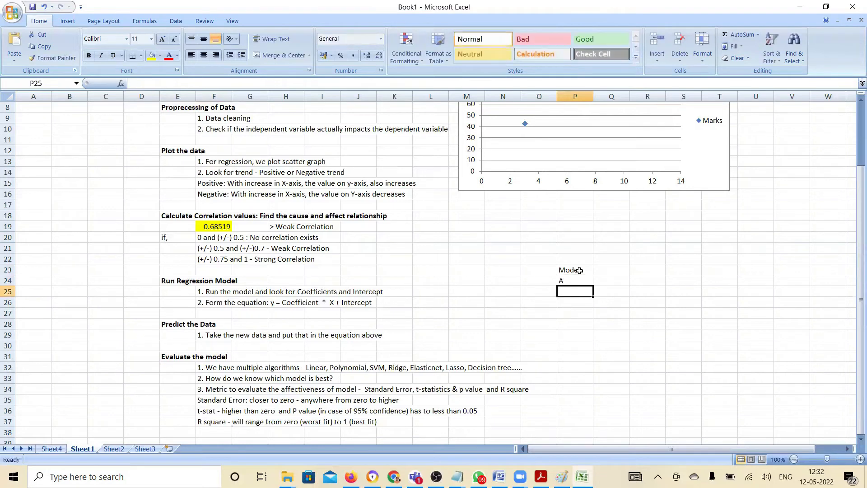
type("B")
key("Return")
type("D")
key("Return")
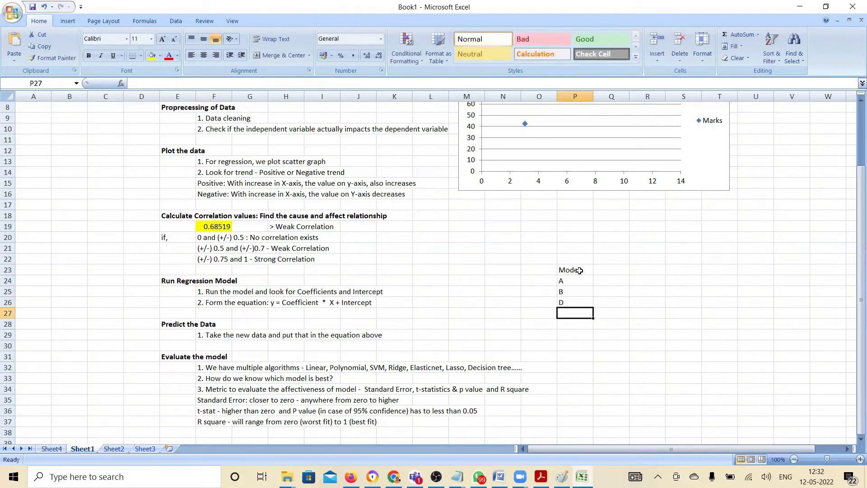
type("R")
key("Return")
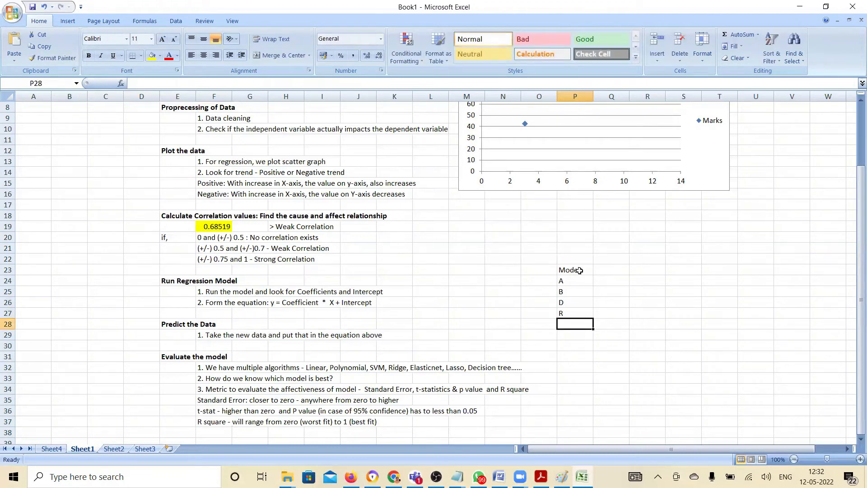
key("Up")
type("E")
key("Return")
type("F")
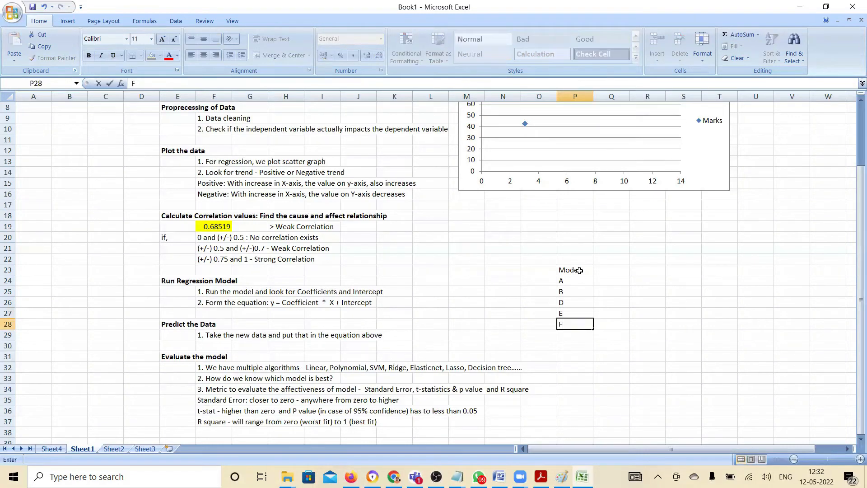
Add the column headings "R square", "t stat", "P value" and "Standard Error" in Q23:T23 of the Models table
key("Right")
key("Up")
key("Up")
key("Up")
key("Up")
key("Up")
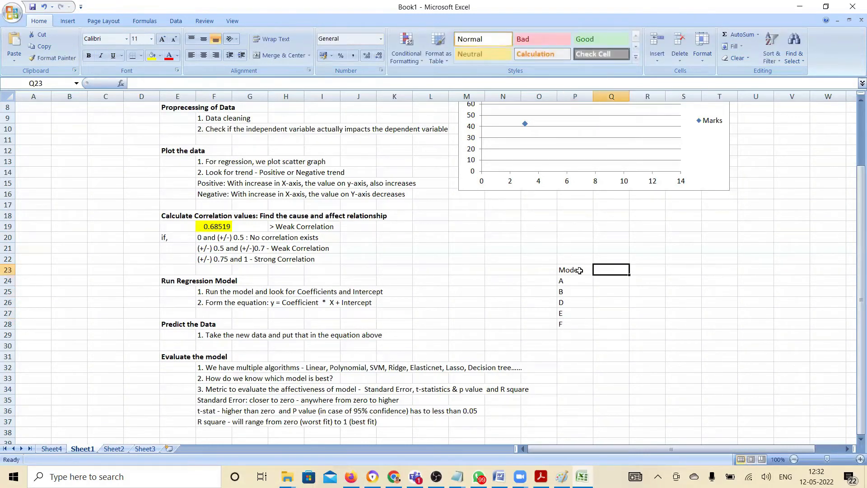
type("R square")
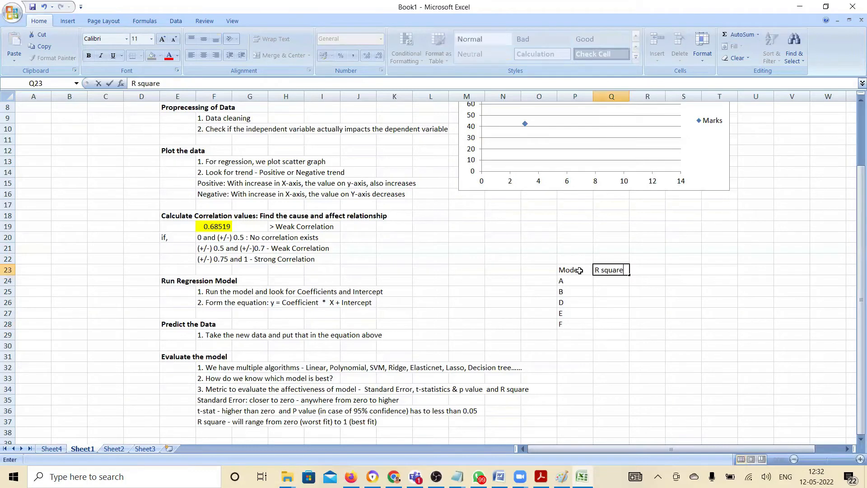
key("Right")
type("t stat")
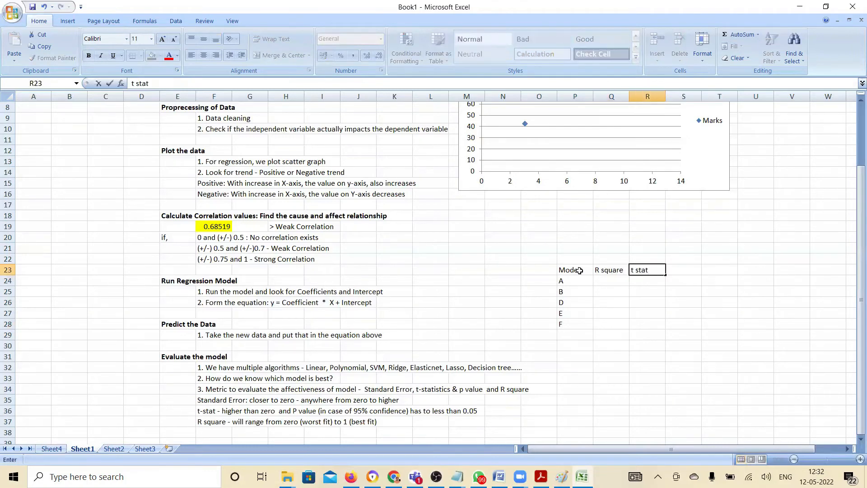
key("Right")
type("P value")
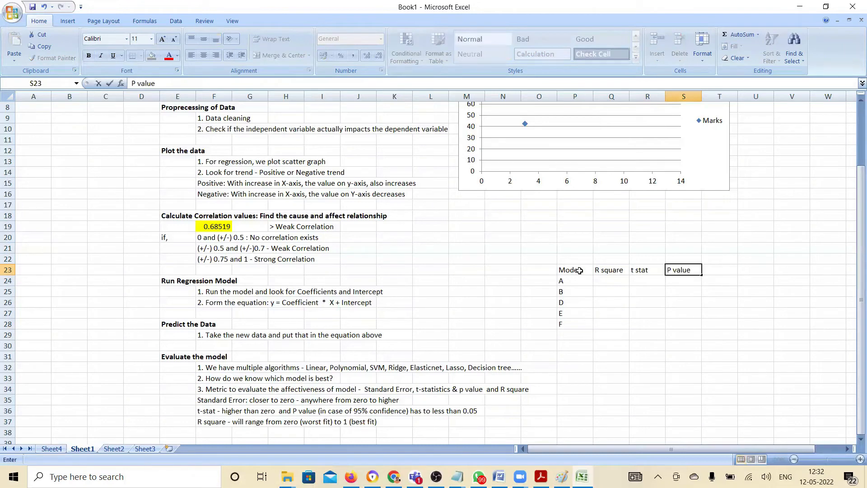
key("Right")
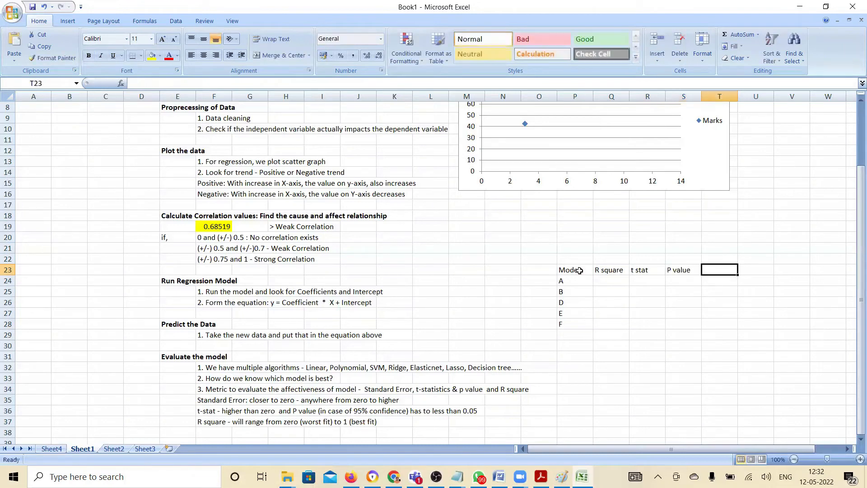
type("Stan")
type("dard Error")
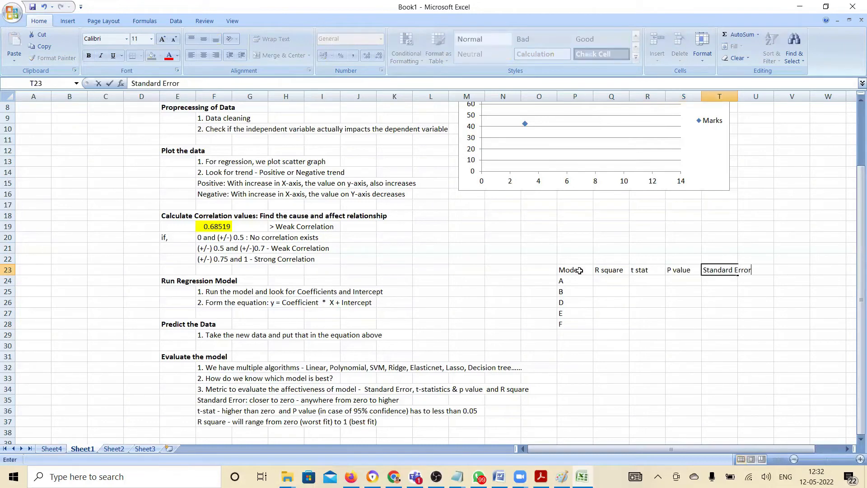
key("Return")
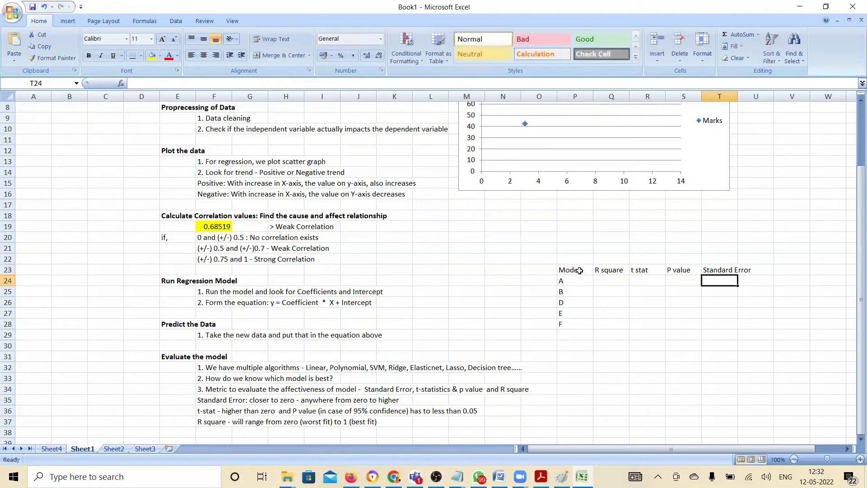
Select the blank results area Q24:U28 under the metric headings of the Models table
key("Left")
key("Left")
key("Left")
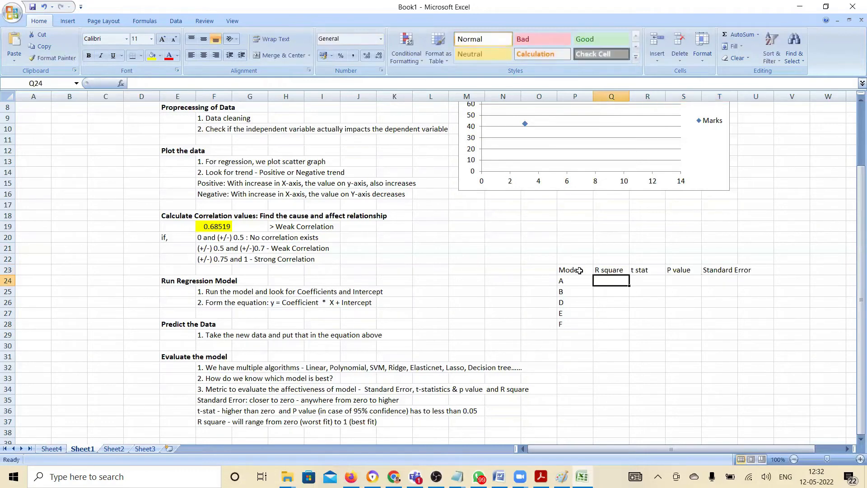
key("shift+Down")
key("shift+Down")
key("shift+Down")
key("shift+Down")
key("shift+Right")
key("shift+Right")
key("shift+Right")
key("shift+Right")
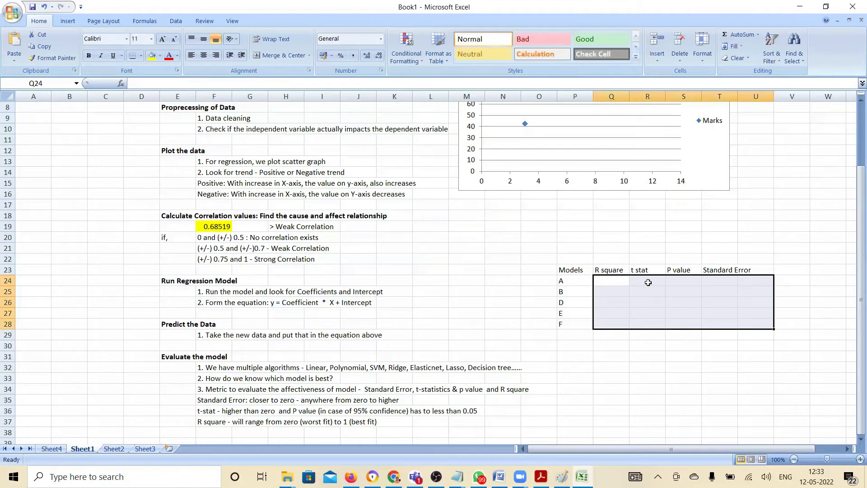
Fill the results cells S24:U28 under "P value" and "Standard Error" in the Models table with red
left_click_drag(684, 284, 755, 324)
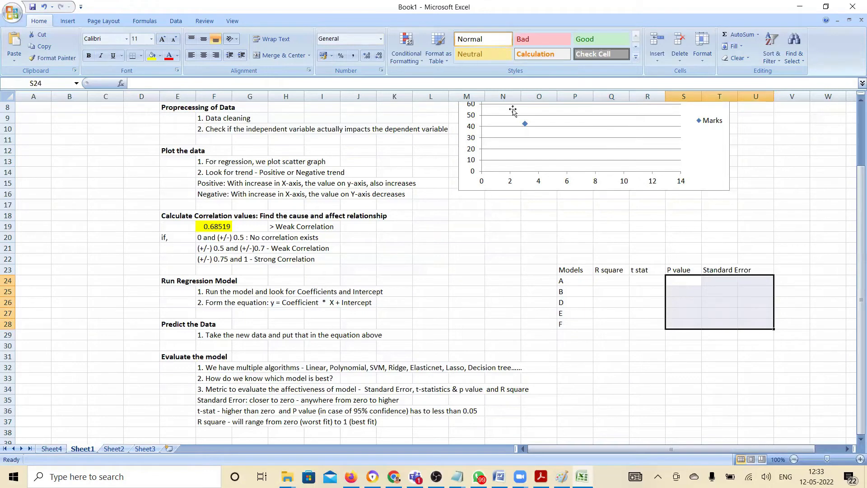
left_click(349, 28)
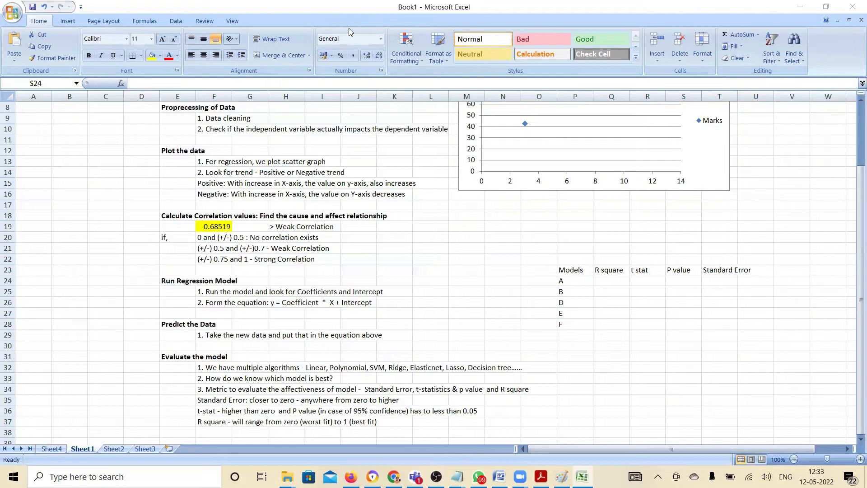
left_click(681, 281)
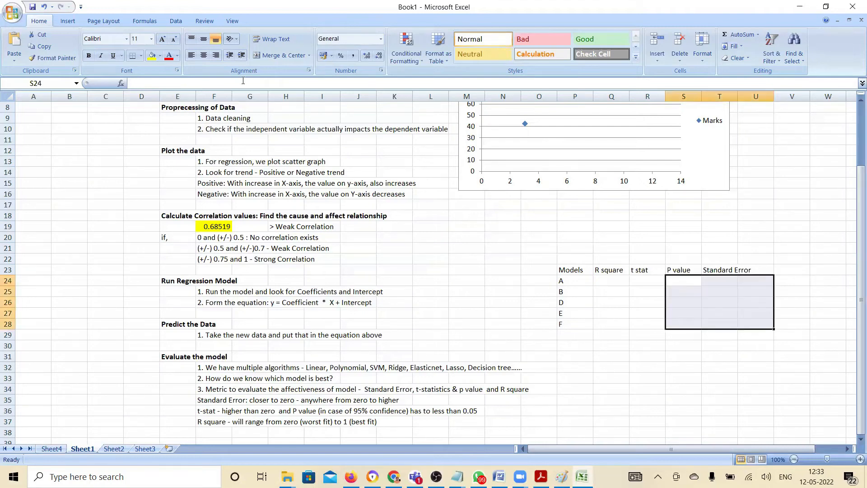
left_click(160, 56)
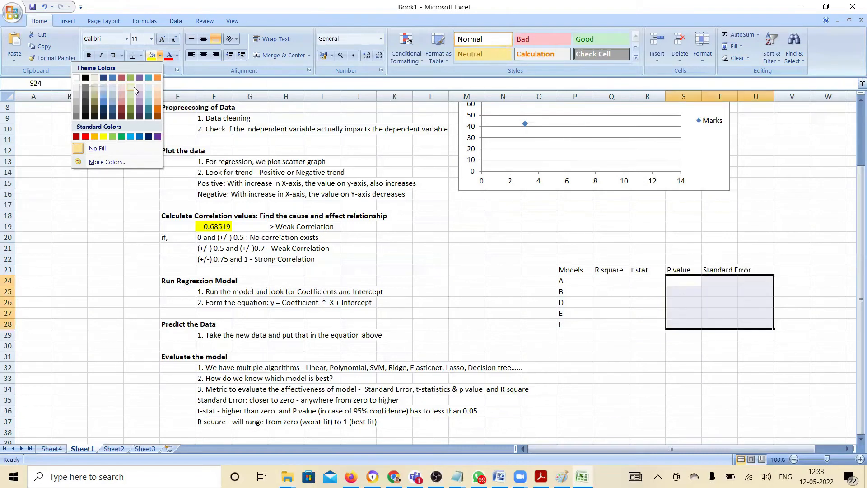
left_click(120, 77)
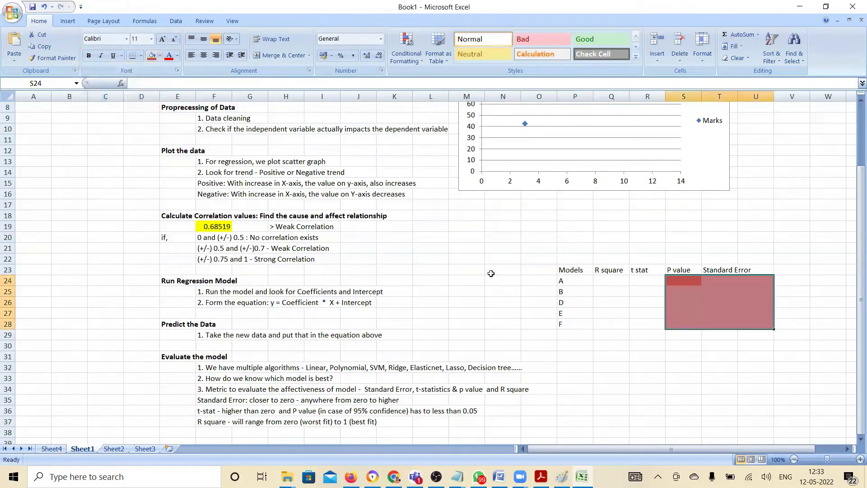
Fill cells Q24:R29 under "R square" and "t stat" in the Models table with dark olive green
left_click(617, 283)
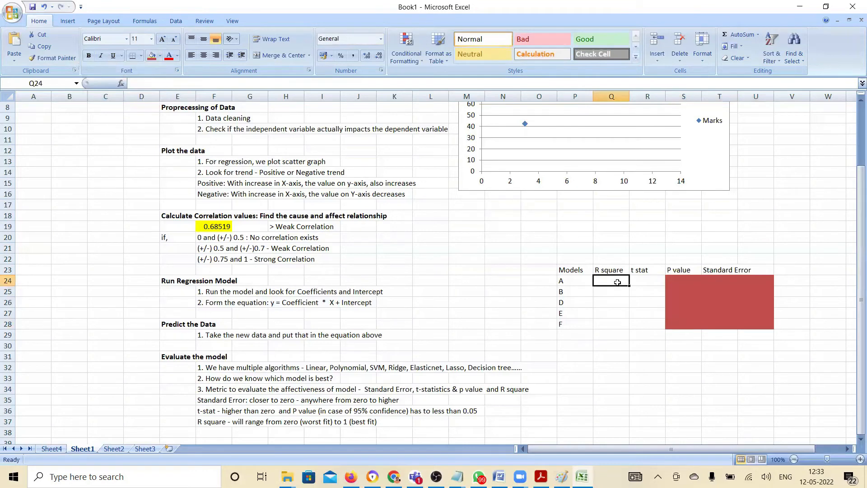
key("shift+Down")
key("shift+Down")
key("shift+Down")
key("shift+Down")
key("shift+Down")
key("shift+Right")
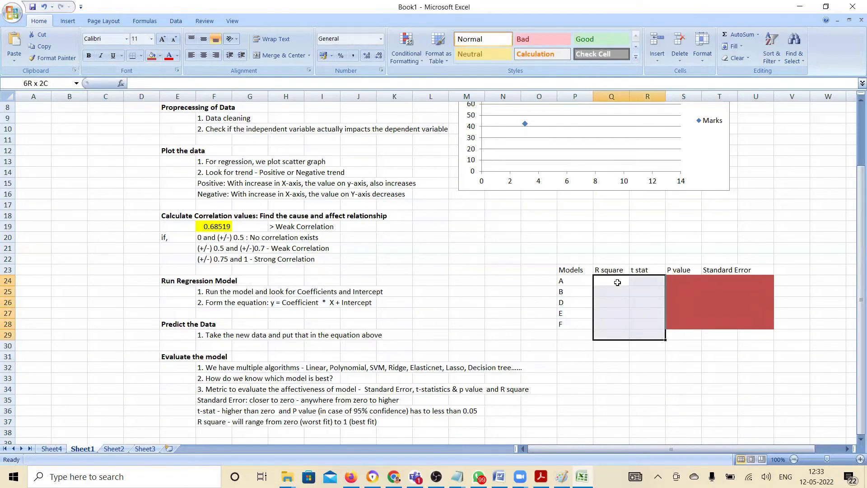
left_click(160, 55)
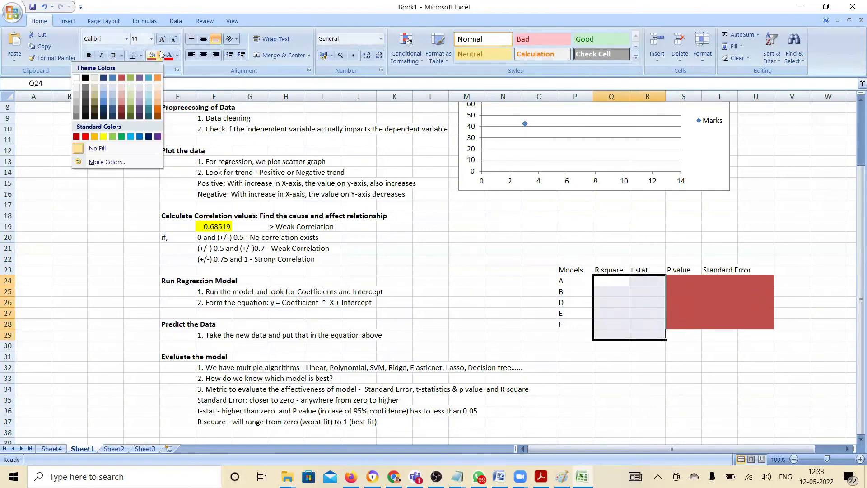
left_click(130, 114)
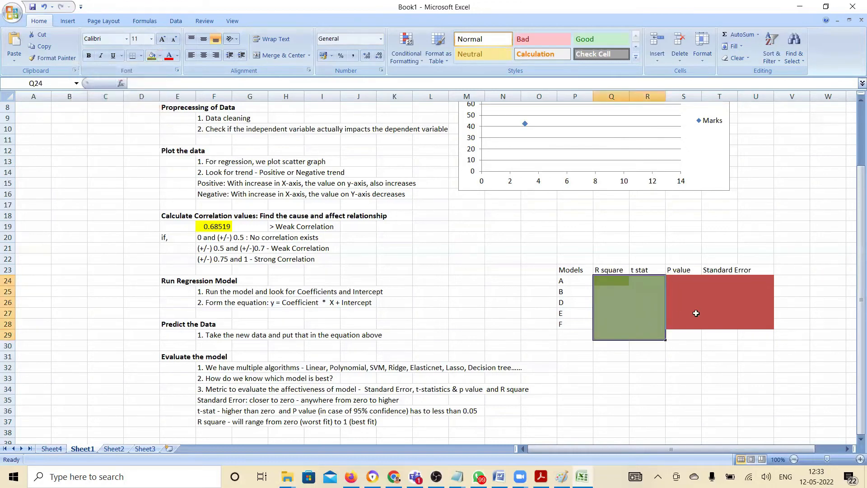
left_click(652, 289)
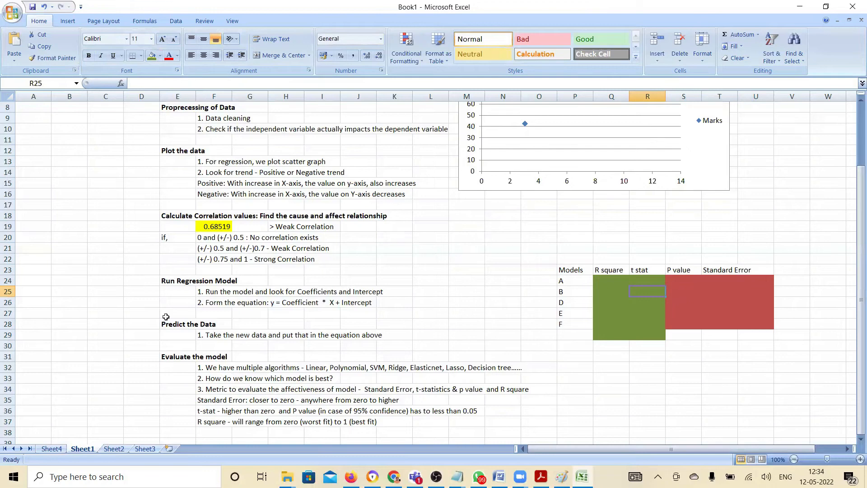
Examine the P-values of the Intercept and X Variable 1 in the regression output on Sheet4
left_click(55, 449)
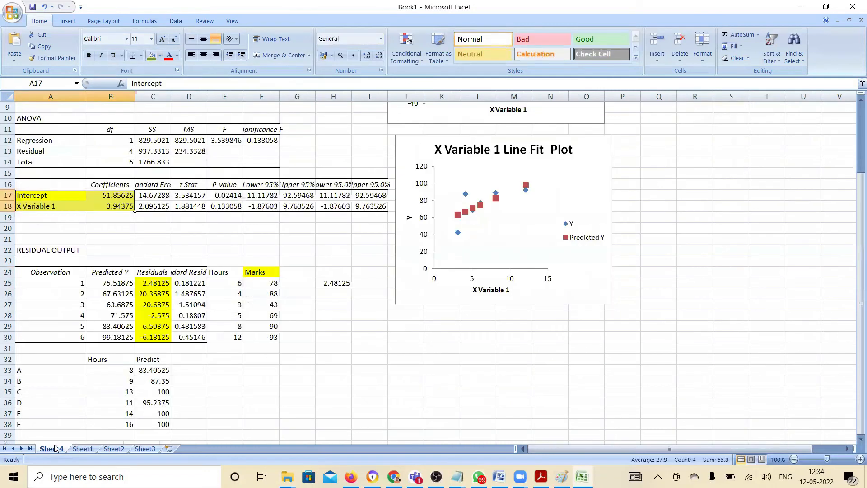
left_click(222, 194)
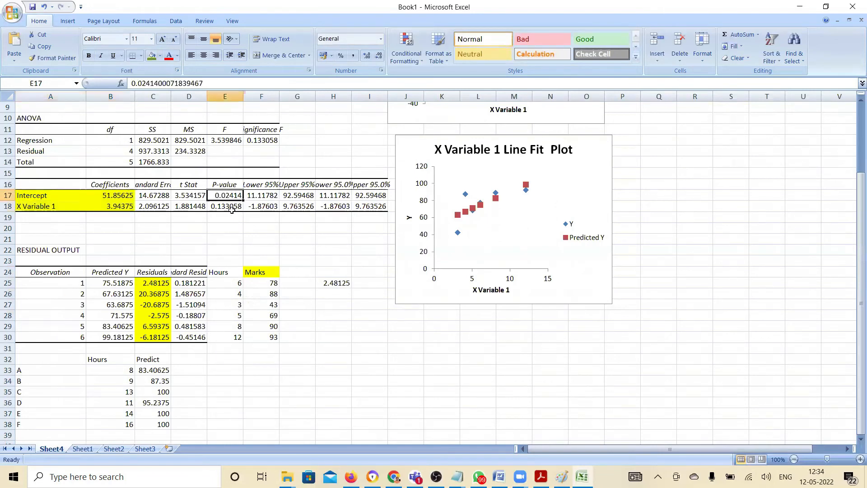
left_click(231, 208)
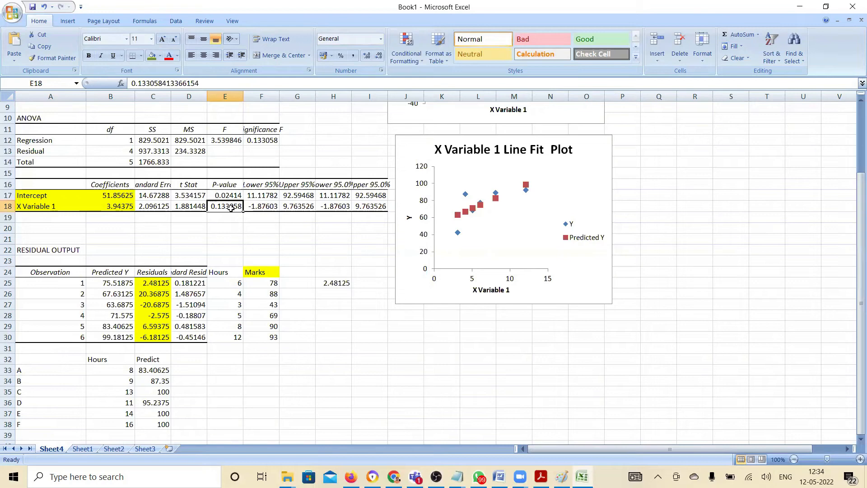
left_click(323, 34)
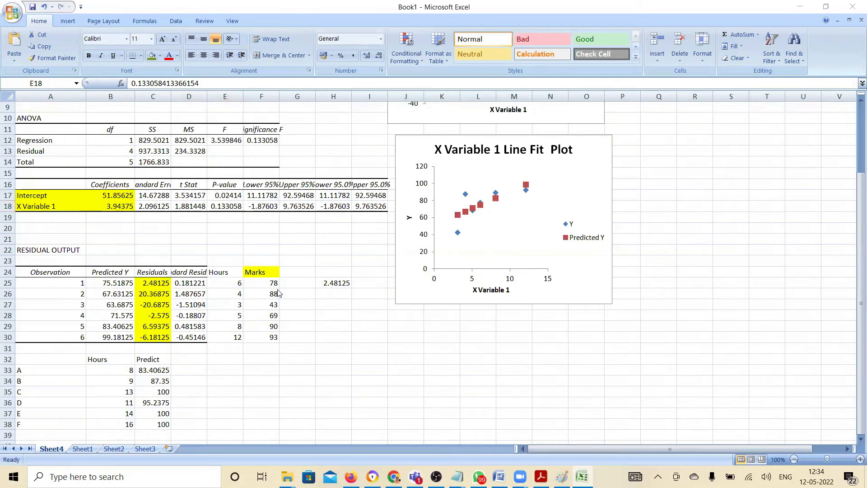
left_click(228, 194)
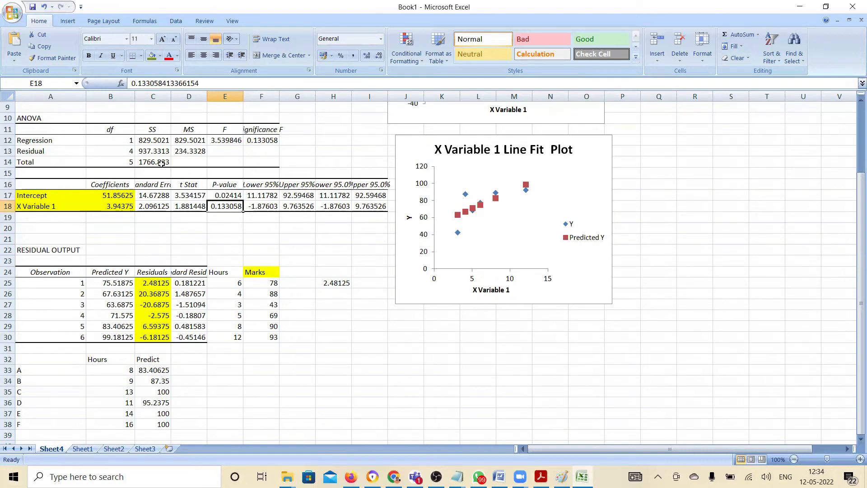
Check the Standard Error and R Square values in the Regression Statistics block on Sheet4
left_click(148, 141)
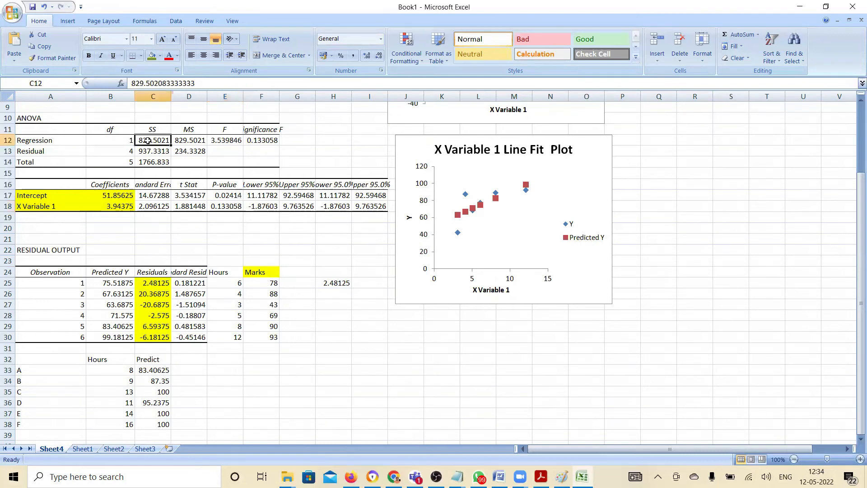
key("Up")
key("Up")
key("Up")
key("Up")
key("Up")
key("Up")
key("Up")
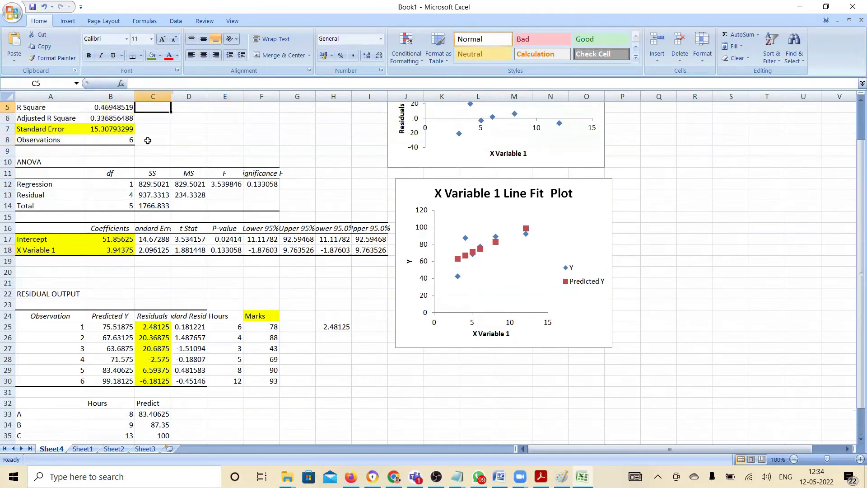
key("Up")
key("Up")
key("Up")
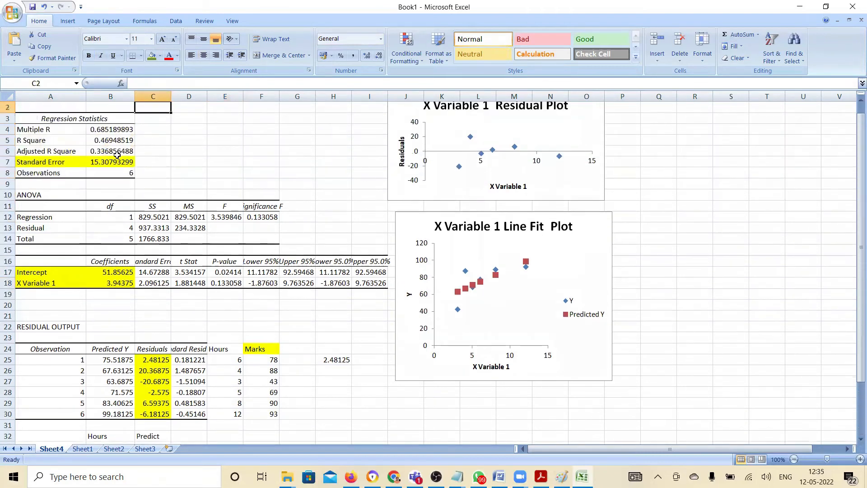
left_click(115, 159)
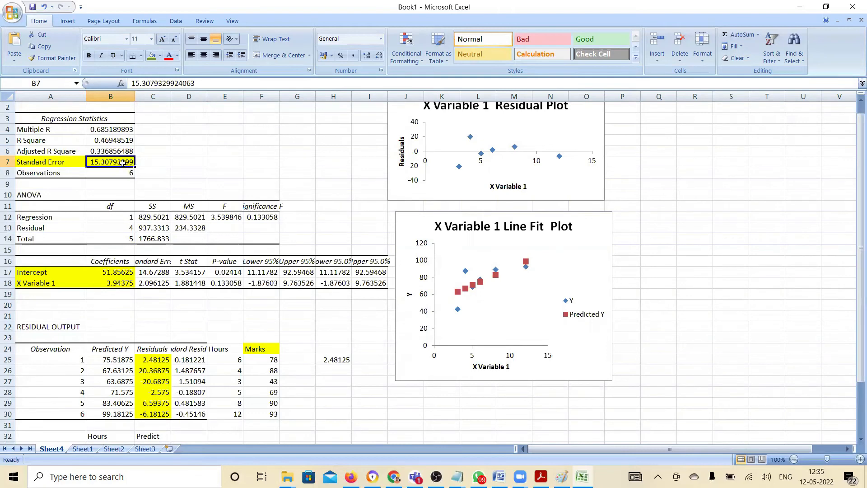
left_click(115, 141)
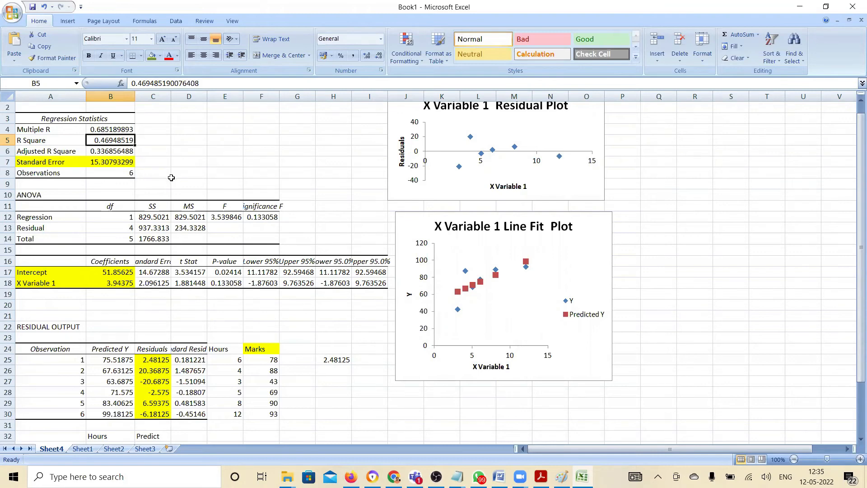
Switch to Adobe Acrobat Reader and read through 1 Regression.pdf from Illustration 1 to the residual calculation at Figure 5
key("alt+Tab")
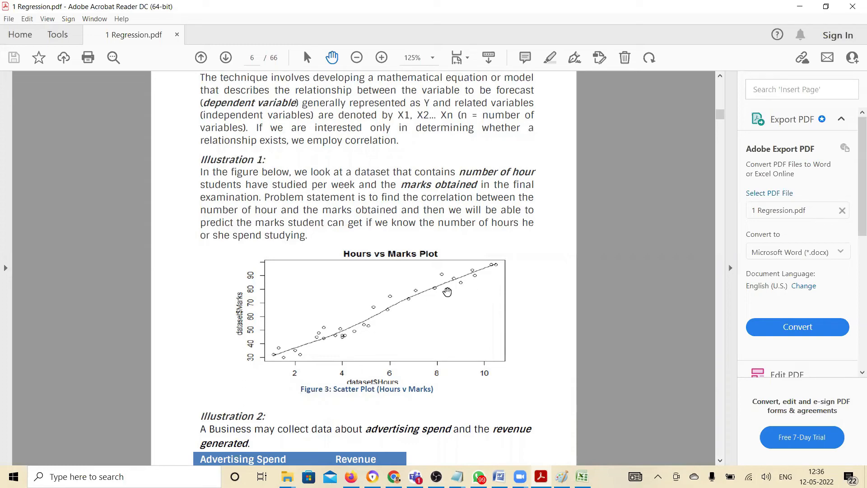
scroll(430, 296, "down", 7)
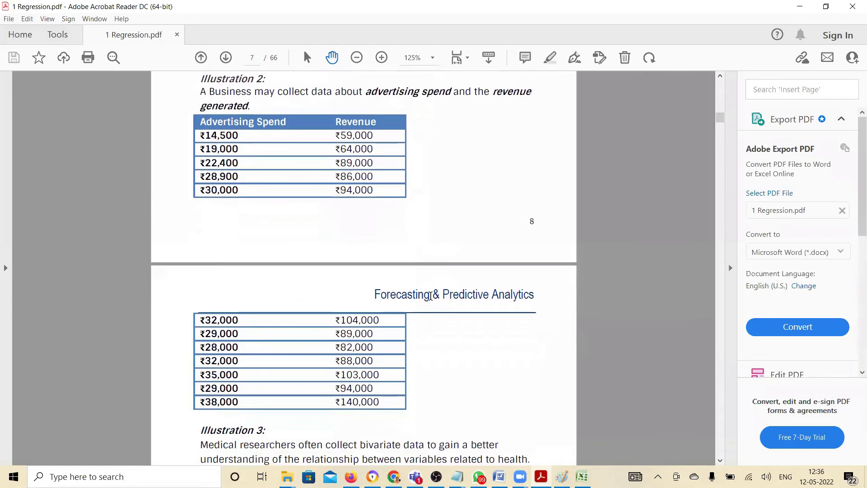
scroll(431, 295, "down", 1)
scroll(431, 296, "down", 5)
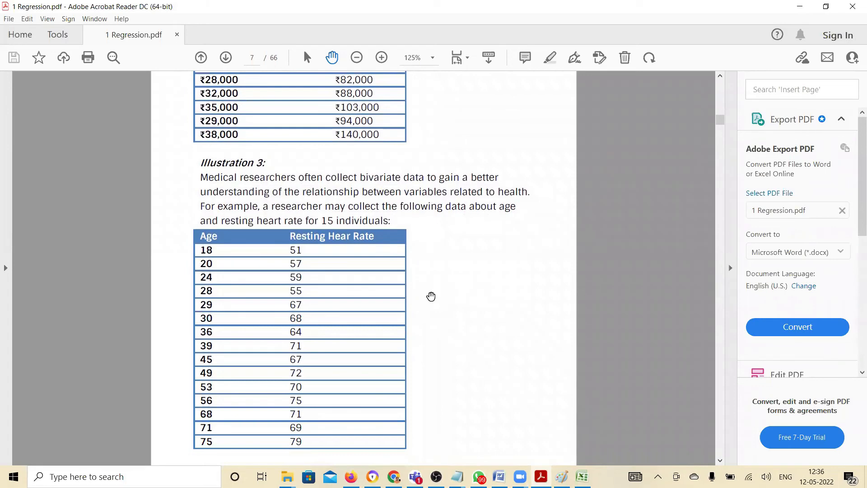
scroll(431, 297, "down", 5)
scroll(431, 296, "down", 6)
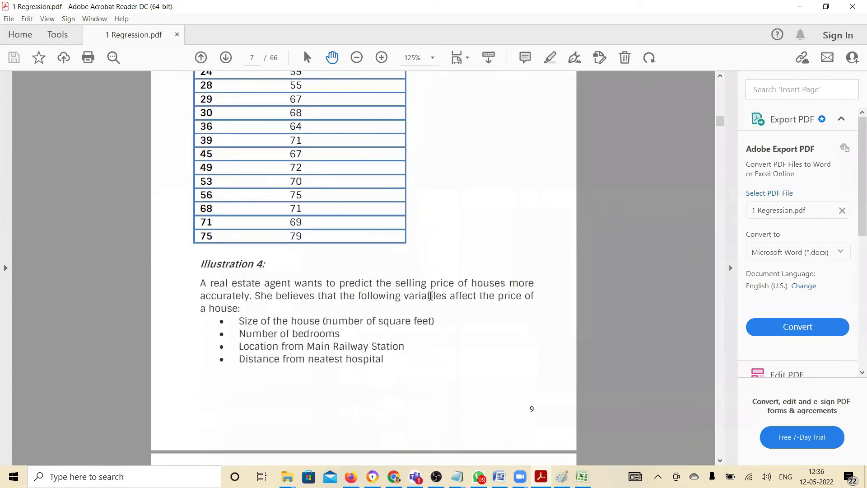
scroll(431, 296, "down", 6)
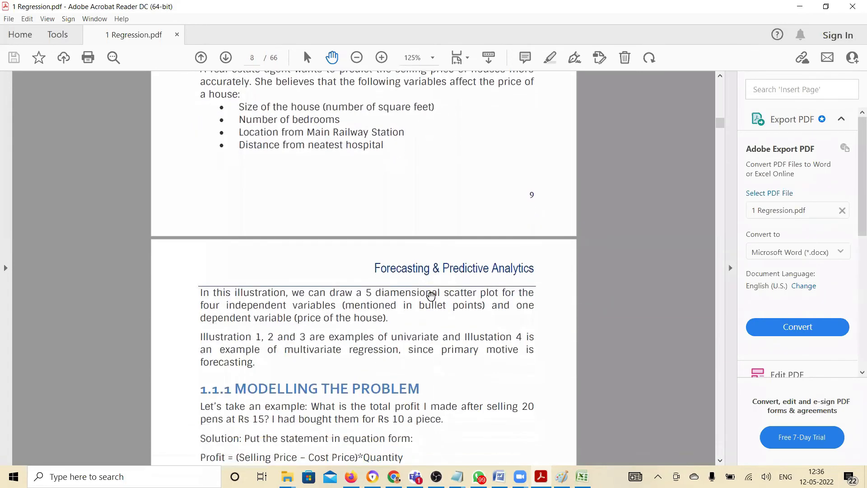
scroll(431, 296, "down", 10)
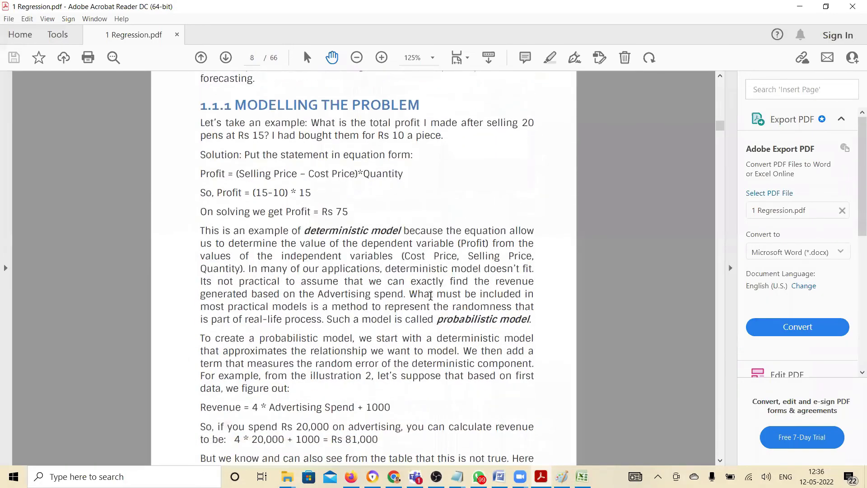
scroll(432, 298, "down", 10)
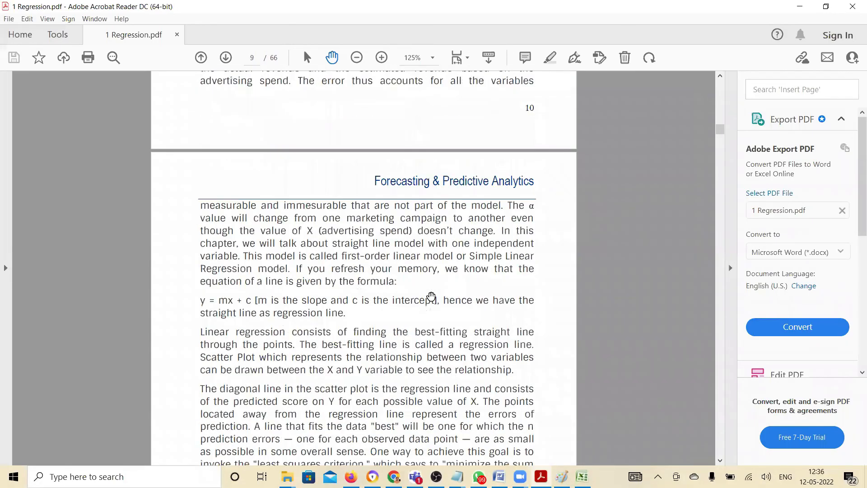
scroll(431, 297, "down", 3)
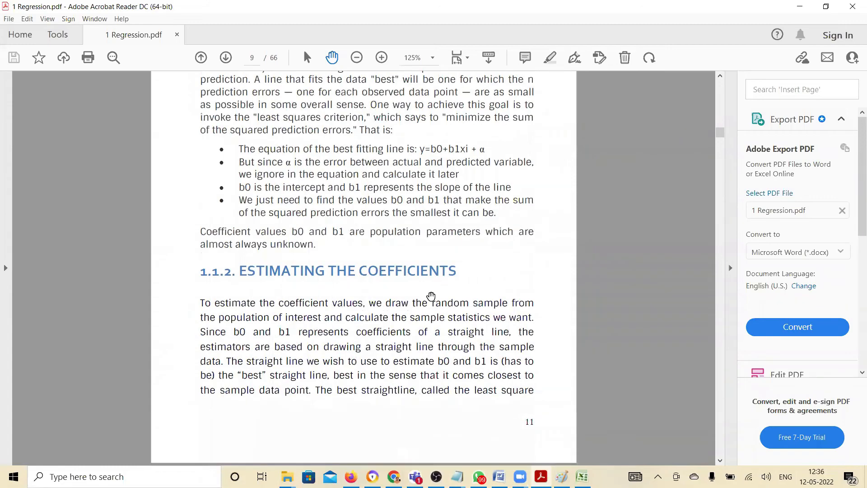
scroll(431, 296, "down", 6)
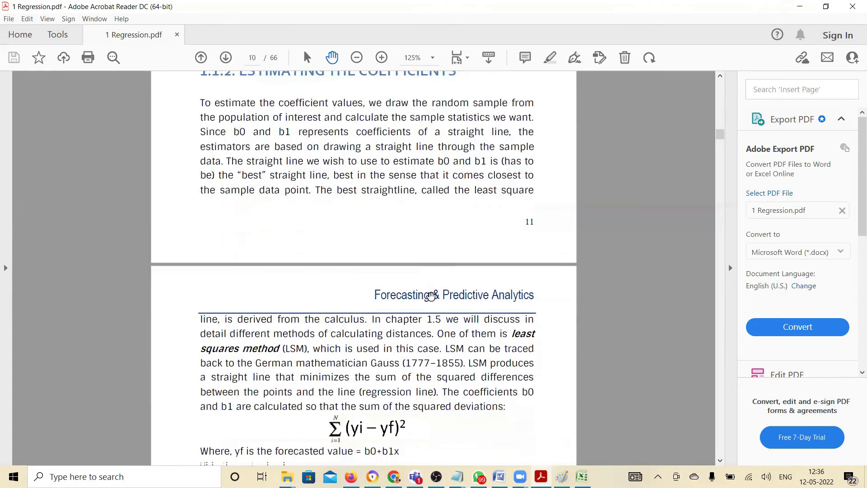
scroll(431, 297, "down", 7)
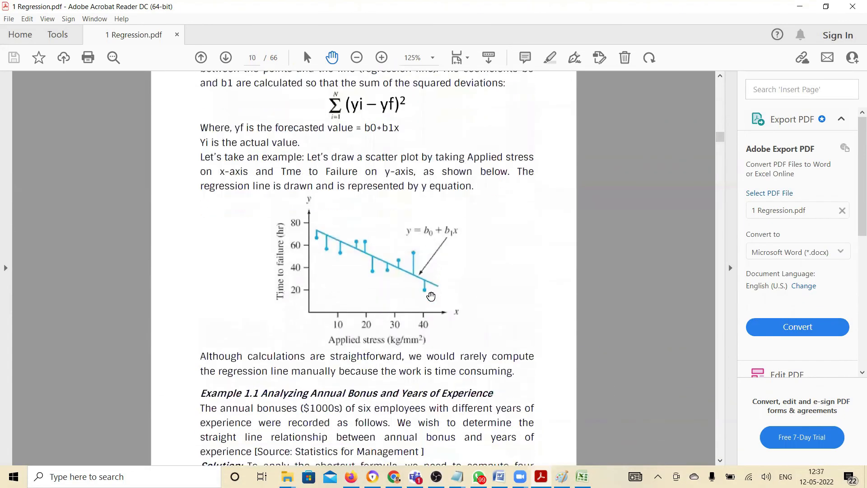
scroll(431, 296, "down", 5)
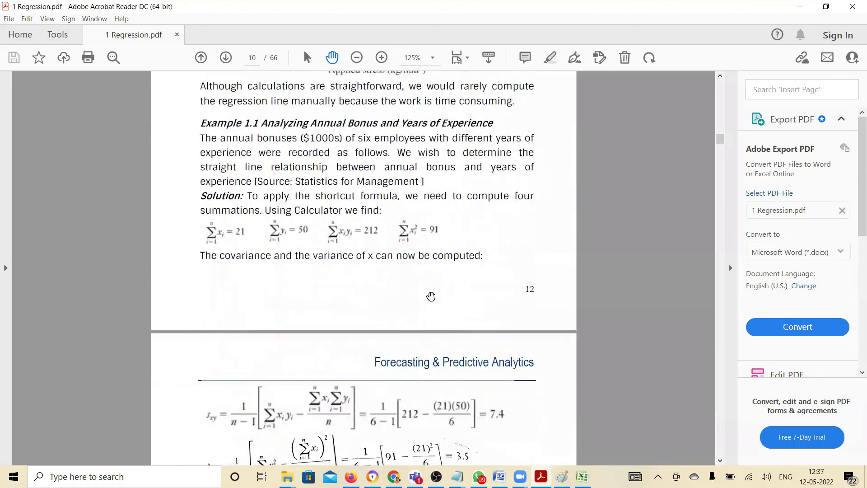
scroll(431, 297, "down", 5)
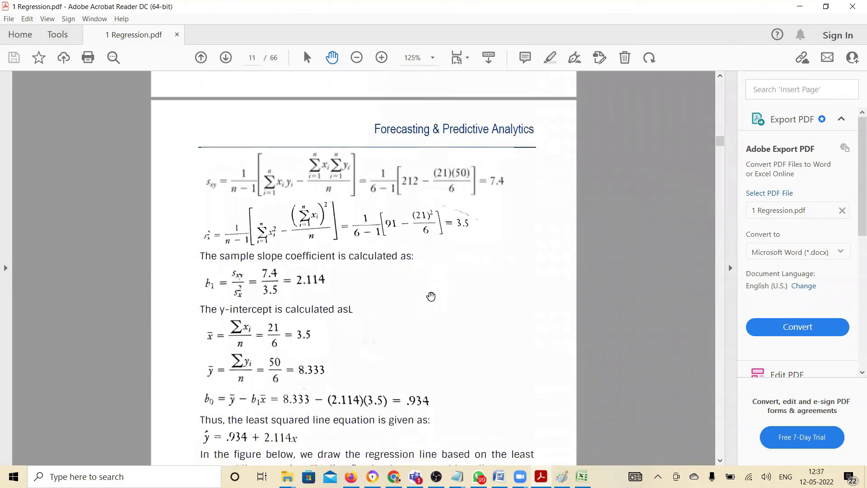
scroll(431, 295, "down", 4)
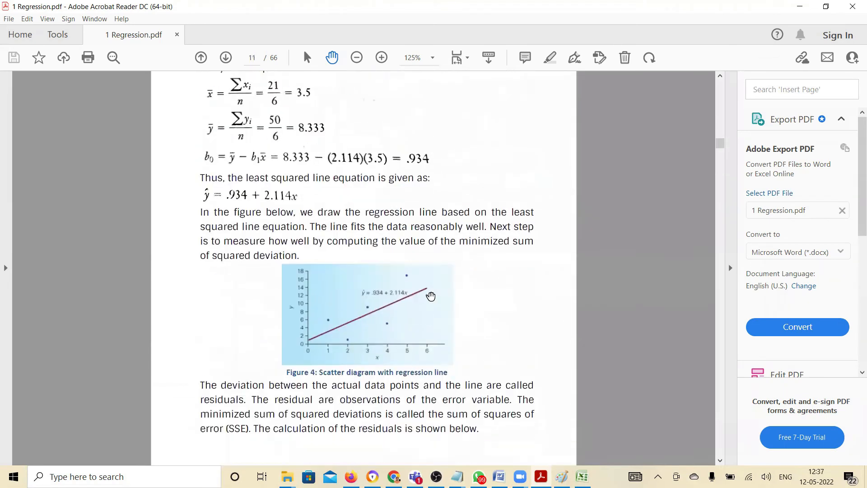
scroll(431, 294, "down", 2)
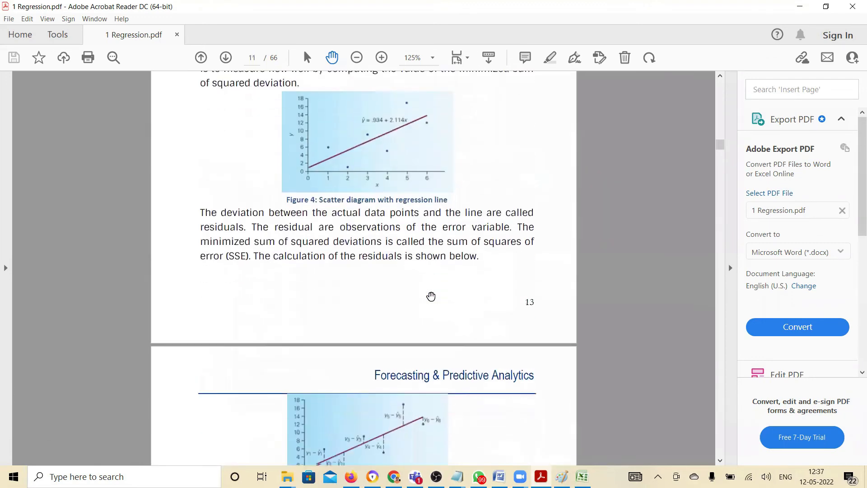
scroll(431, 296, "down", 6)
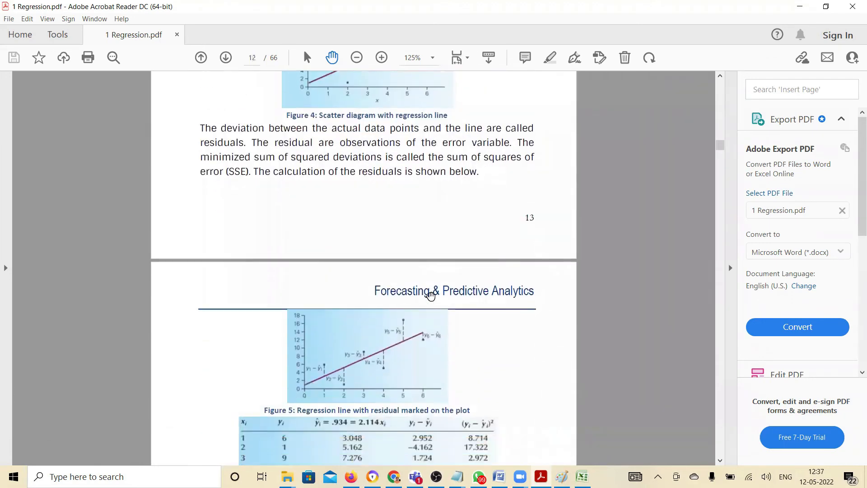
Read on in 1 Regression.pdf from the residual calculation through section 1.1.3 to the table of statistics and their criteria
scroll(431, 296, "down", 5)
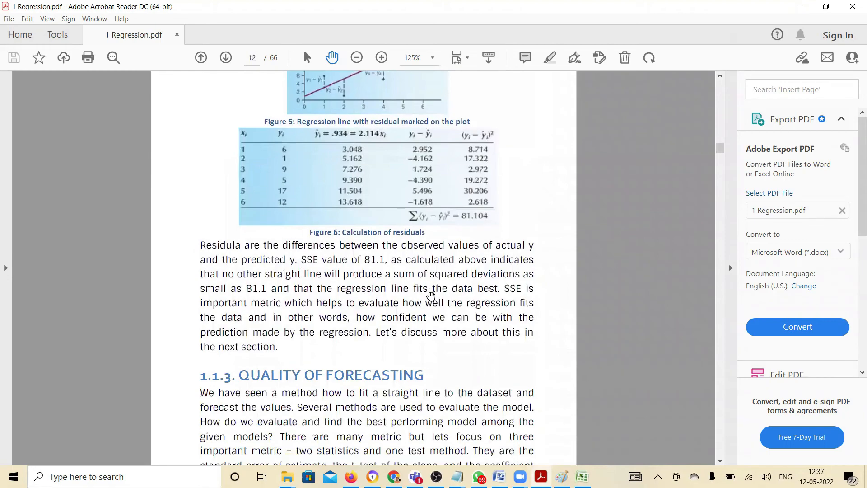
scroll(431, 294, "down", 3)
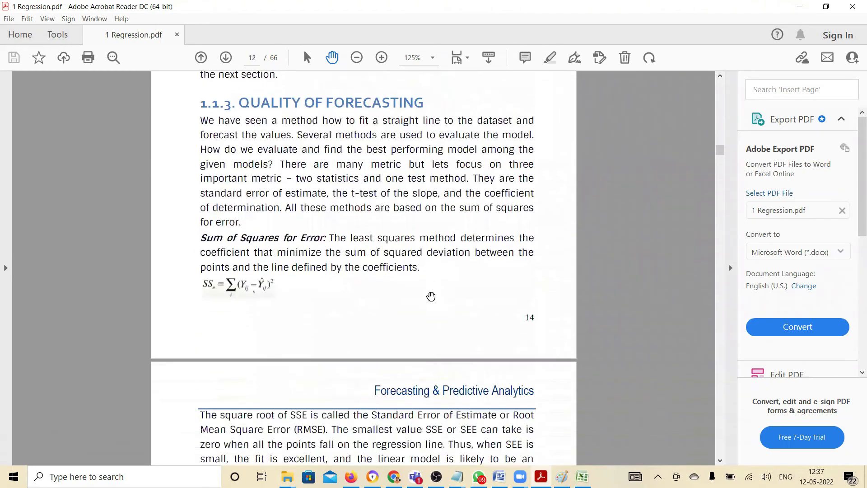
scroll(431, 296, "down", 5)
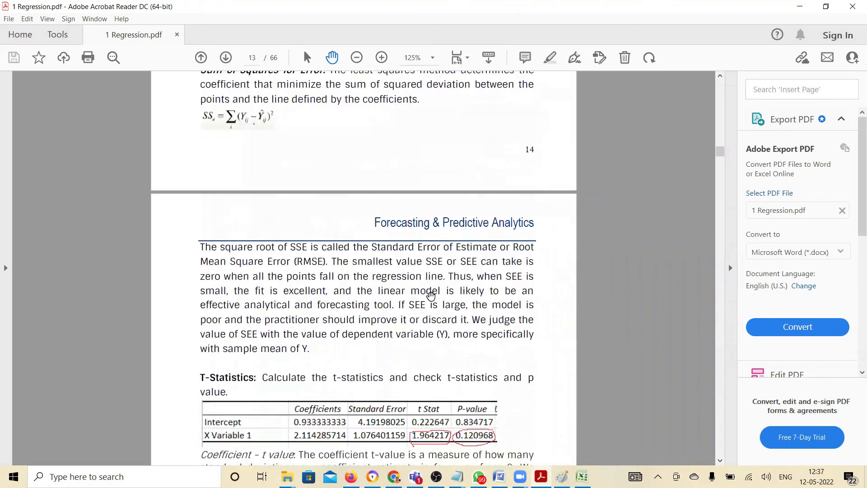
scroll(431, 296, "down", 6)
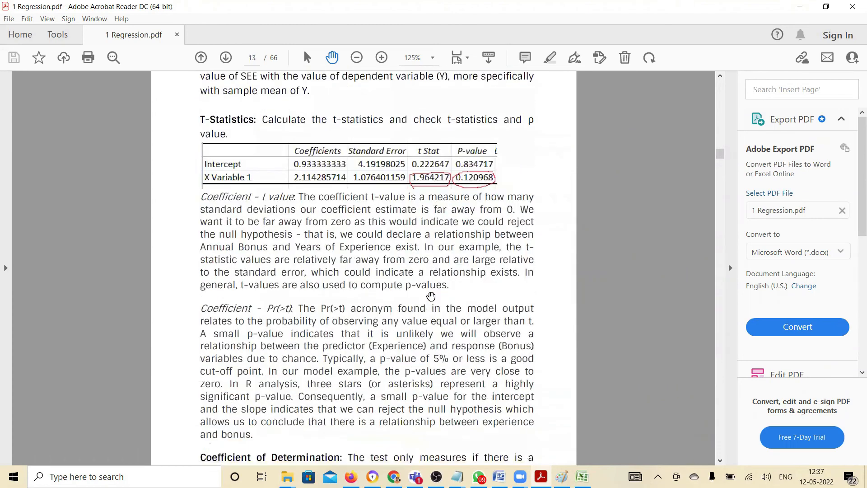
scroll(431, 296, "down", 4)
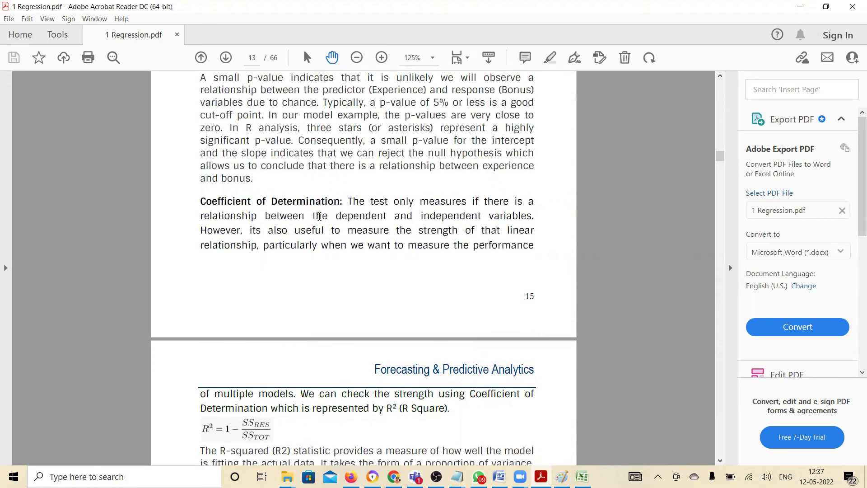
scroll(316, 218, "down", 7)
scroll(316, 218, "down", 10)
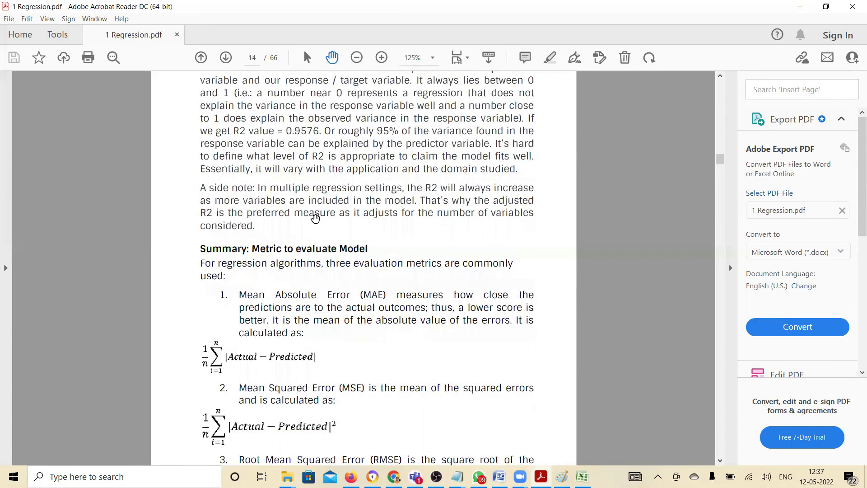
scroll(315, 218, "down", 9)
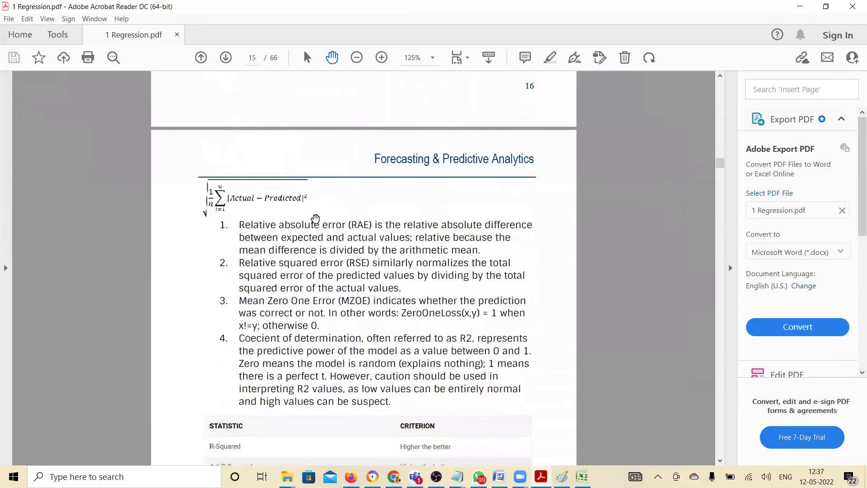
scroll(315, 218, "down", 6)
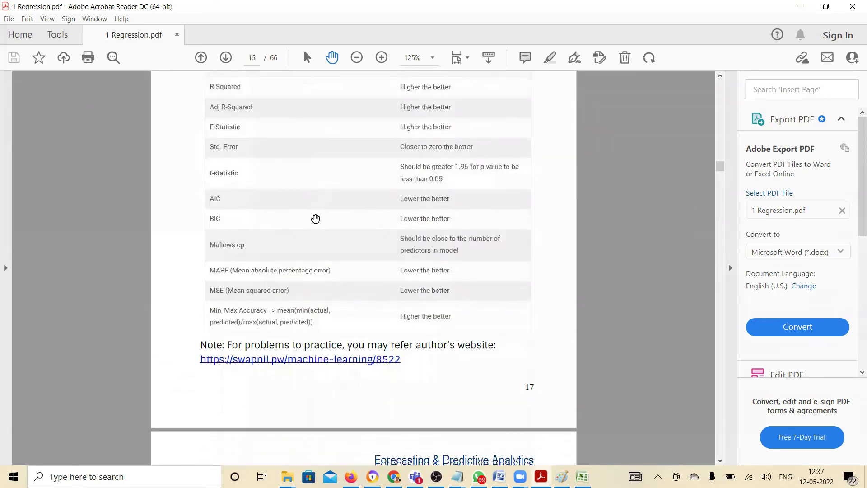
scroll(316, 218, "up", 4)
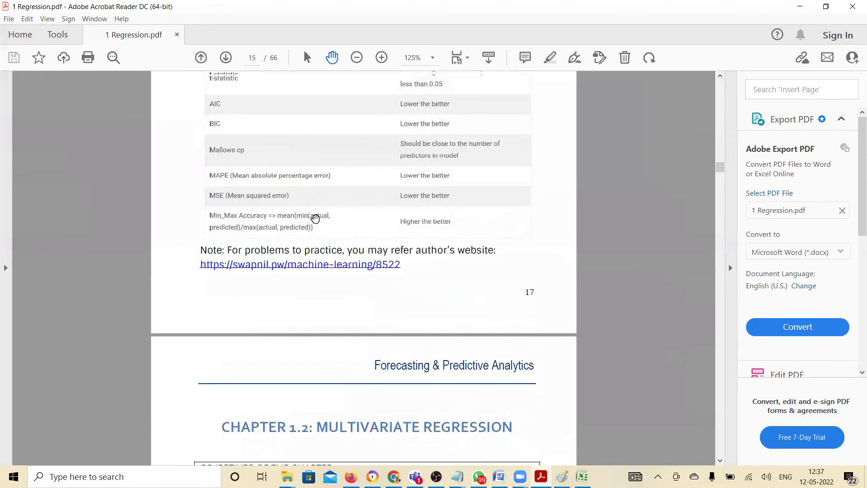
scroll(315, 219, "up", 1)
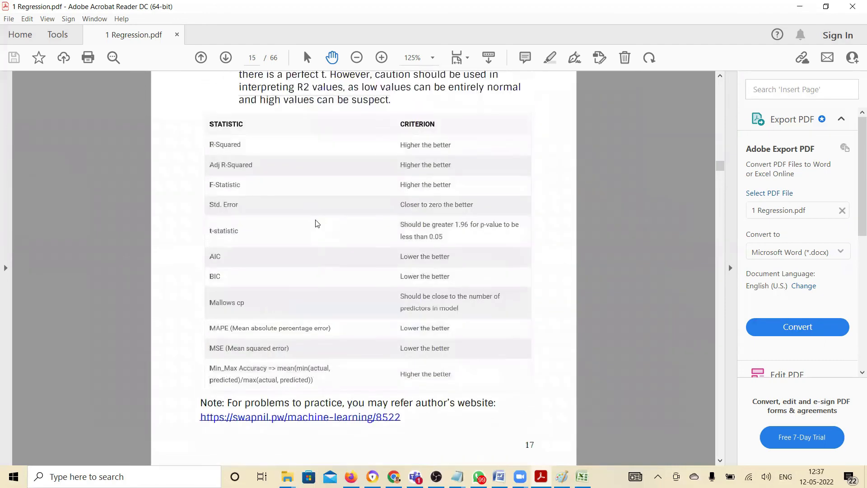
Bring up the blank Sheet2 in Excel, and return to Acrobat Reader to locate the age and heart-rate table of Illustration 3
left_click(582, 476)
left_click(552, 349)
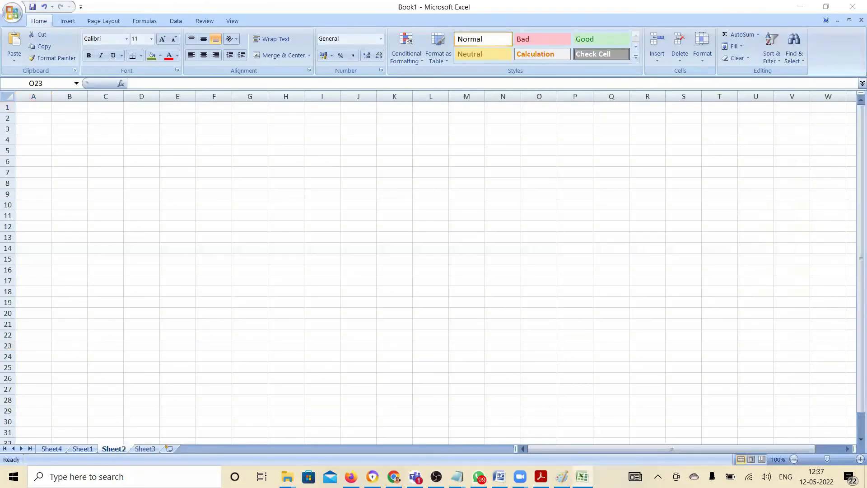
left_click(541, 477)
scroll(363, 271, "up", 2)
scroll(364, 271, "up", 10)
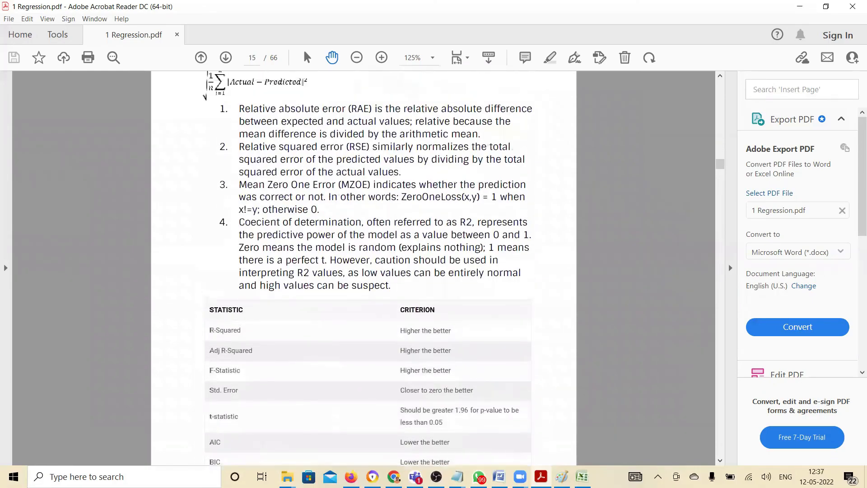
scroll(364, 272, "up", 14)
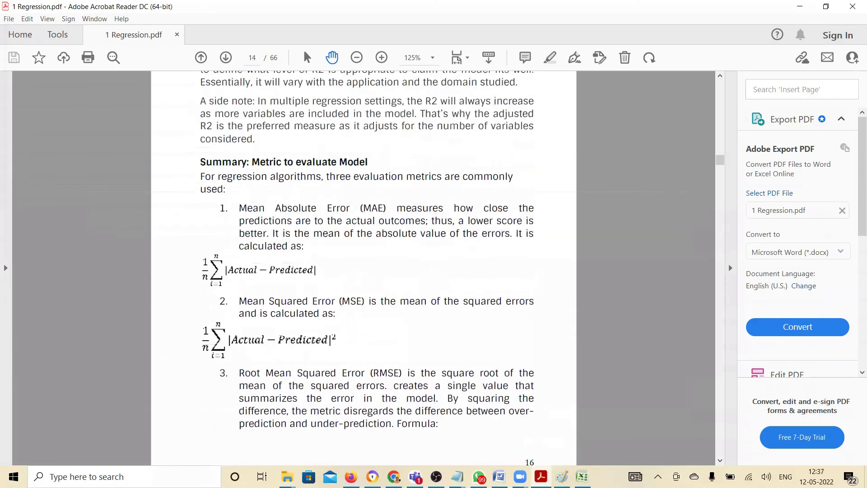
scroll(364, 271, "up", 20)
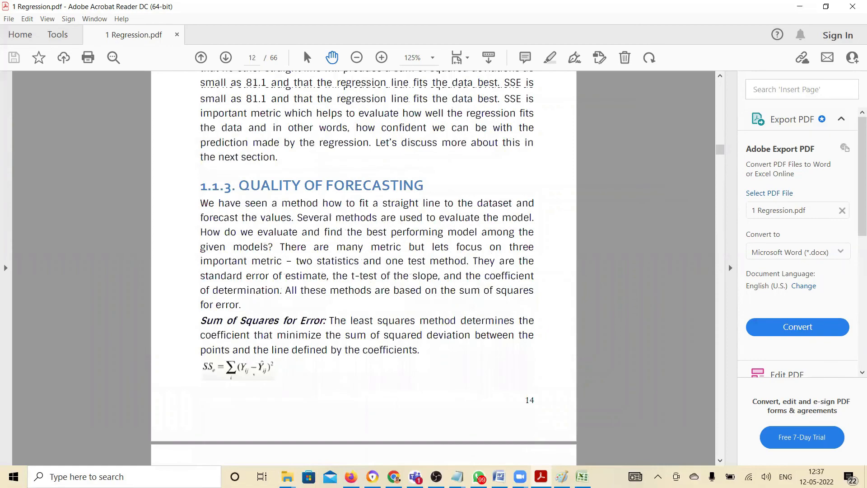
scroll(364, 271, "up", 20)
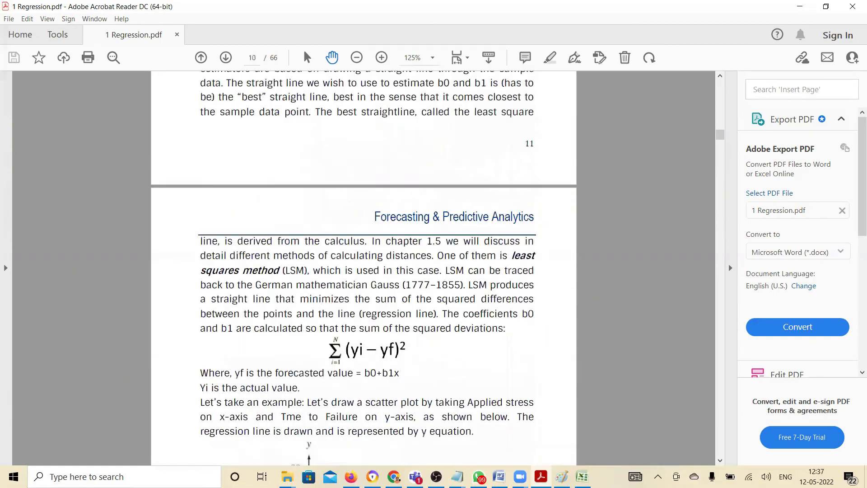
scroll(363, 271, "up", 20)
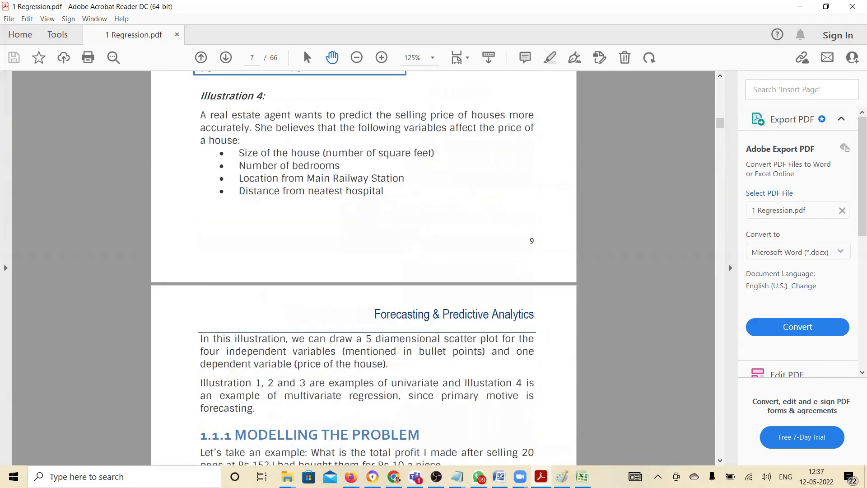
scroll(433, 408, "down", 5)
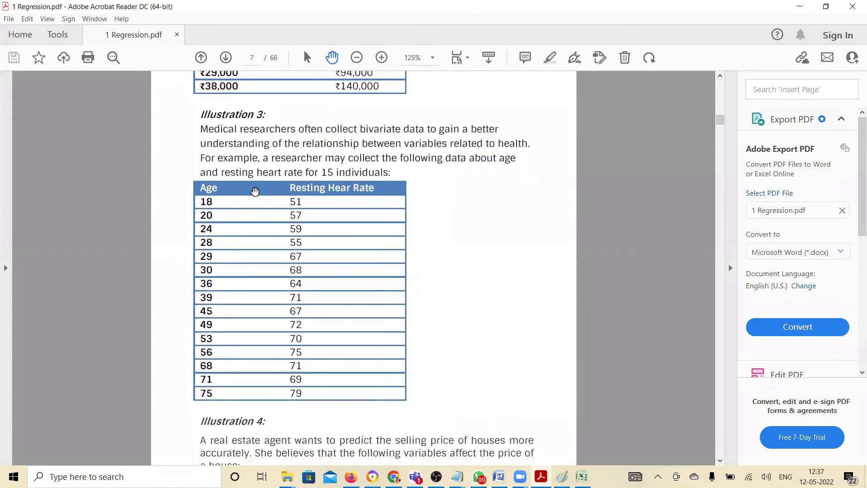
Copy the age and resting heart rate rows of Illustration 3 without headers and paste them into Excel's Sheet2 from cell A2
double_click(206, 190)
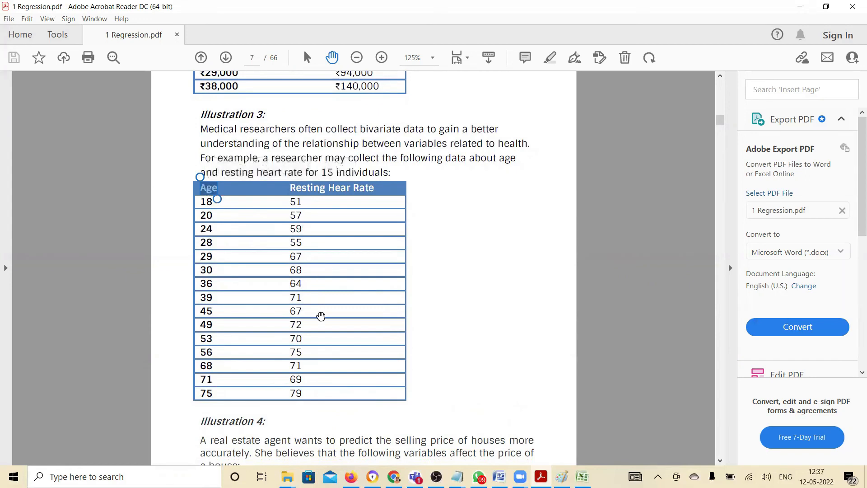
left_click(313, 394)
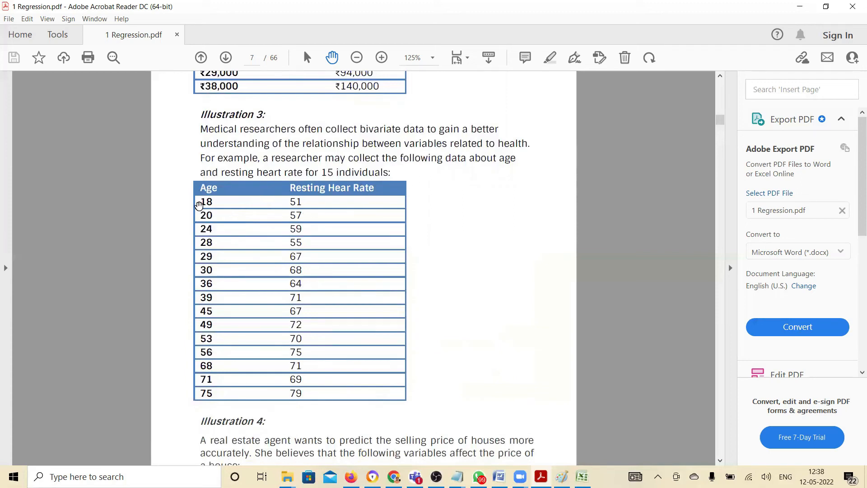
left_click_drag(200, 199, 322, 394)
key("ctrl+c")
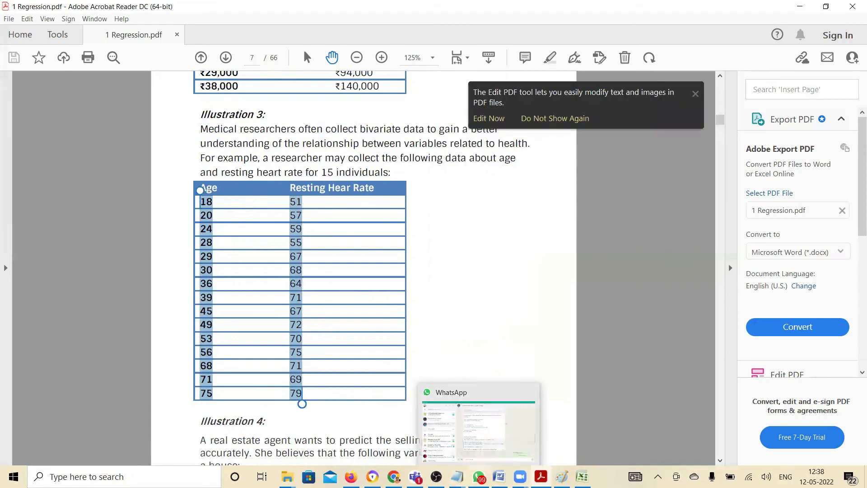
left_click(582, 477)
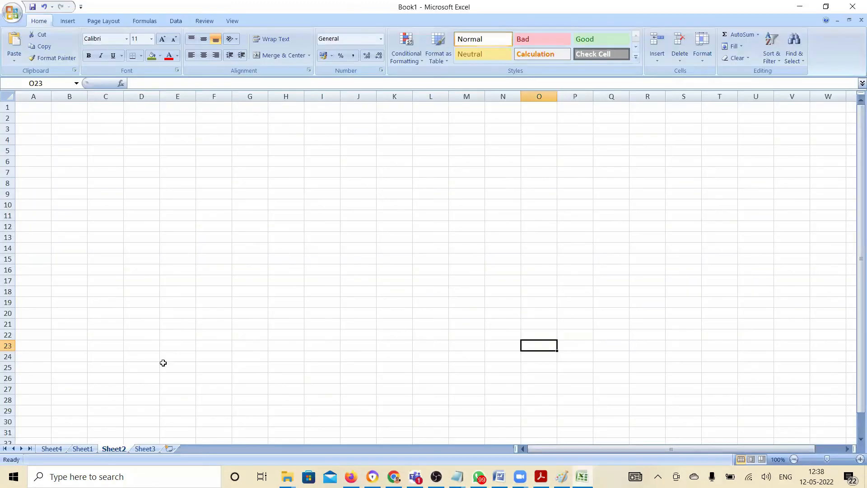
left_click(42, 113)
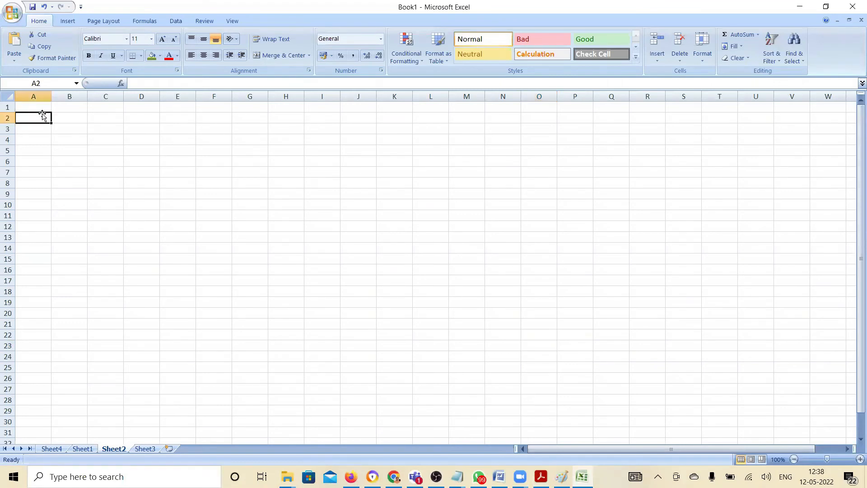
key("ctrl+v")
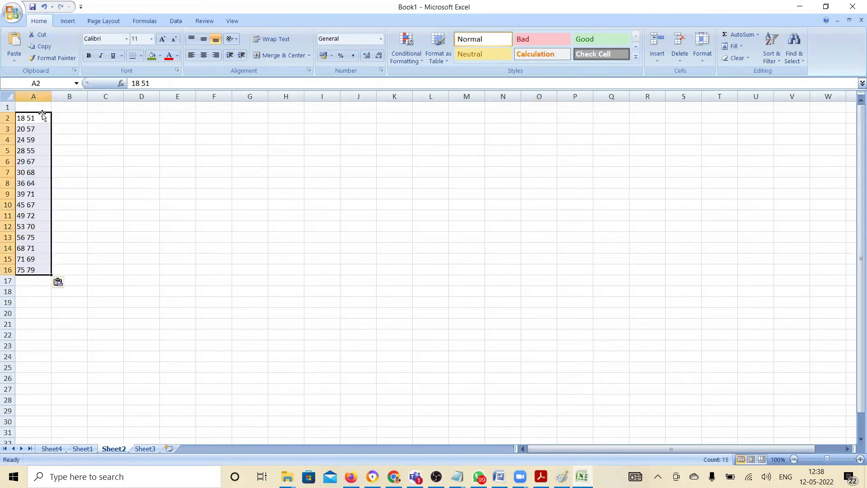
Enter the age 18 in B2 and the heart rates 51, 57, 59, 55, 67 and 68 in C2:C7
left_click(79, 117)
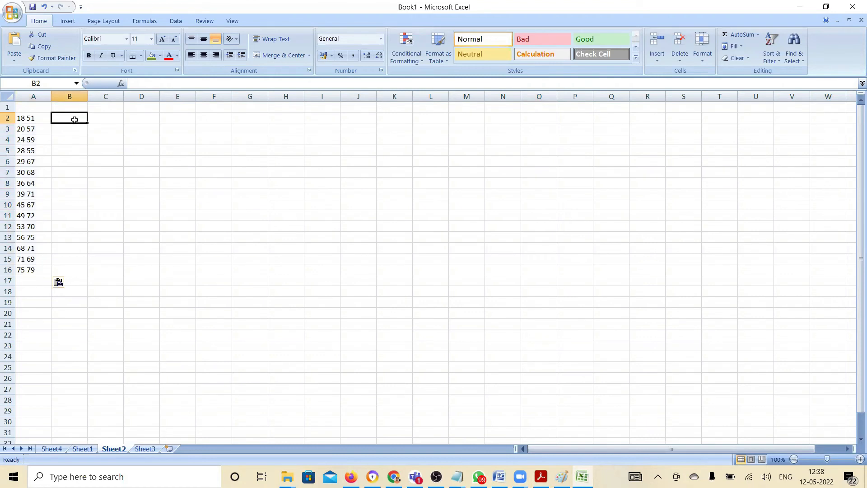
type("18")
key("Tab")
type("51")
key("Return")
type("57")
key("Return")
type("59")
key("Return")
type("55")
key("Return")
type("67")
key("Return")
type("68")
key("Return")
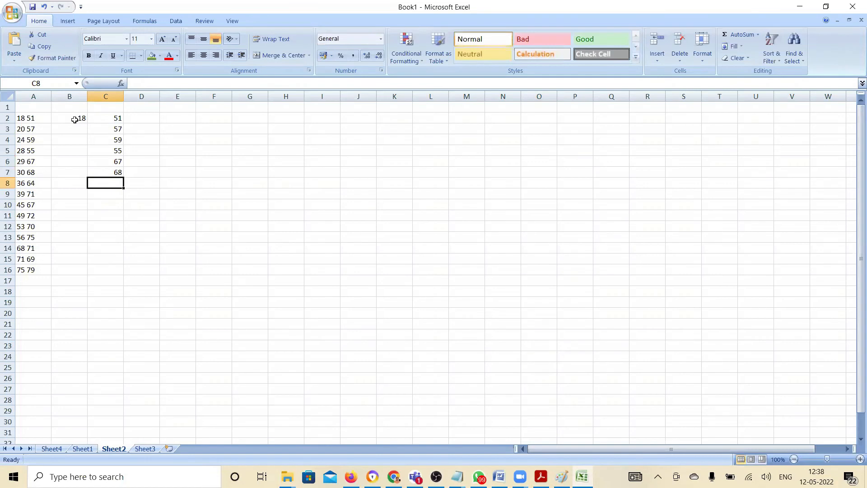
Enter the heart rates 64, 71, 67, 72, 70, 75, 71, 69 and 79 in C8:C16
type("64")
key("Return")
type("7")
key("Return")
type("67")
key("Return")
type("7")
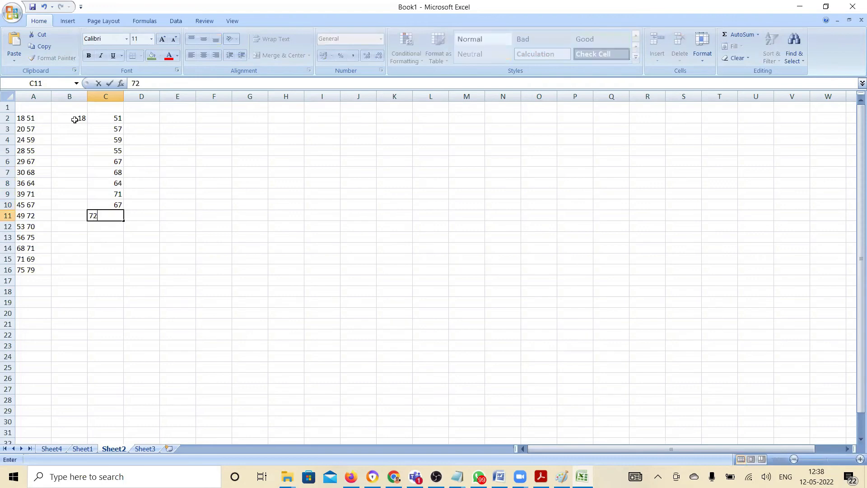
key("Return")
type("70")
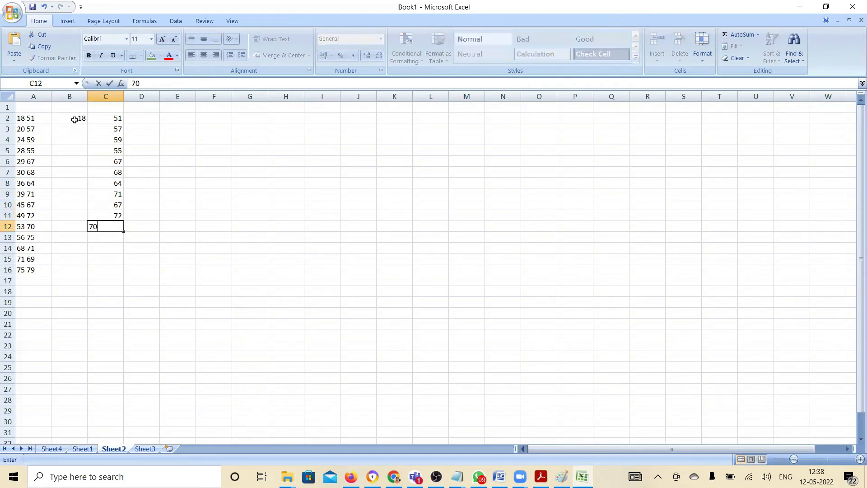
key("Return")
type("75")
key("Return")
type("71")
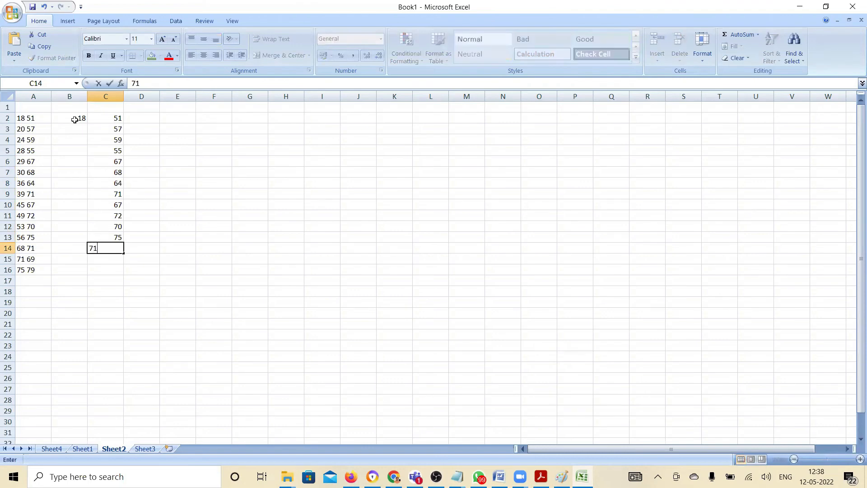
key("Return")
type("69")
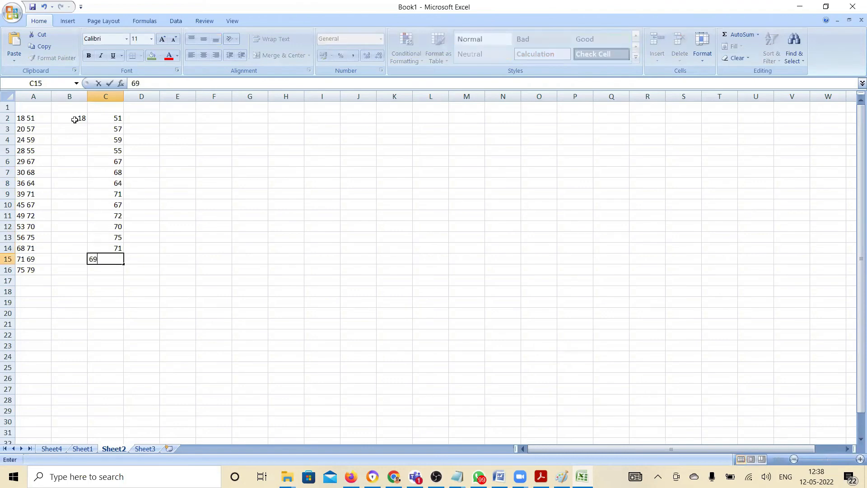
key("Return")
type("79")
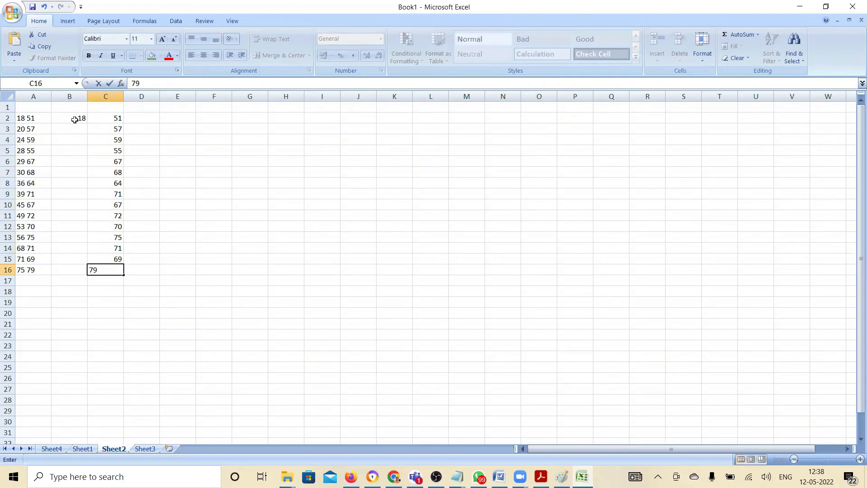
key("Left")
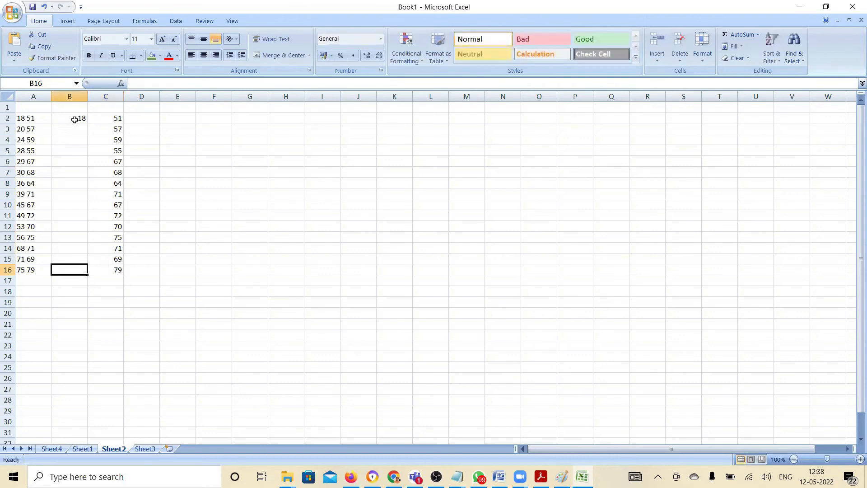
Enter the ages 75, 71, 68, 56, 53, 49 and 45 in column B, from B16 up to B10
type("75")
key("Up")
type("7")
key("Up")
type("68")
key("Up")
type("56")
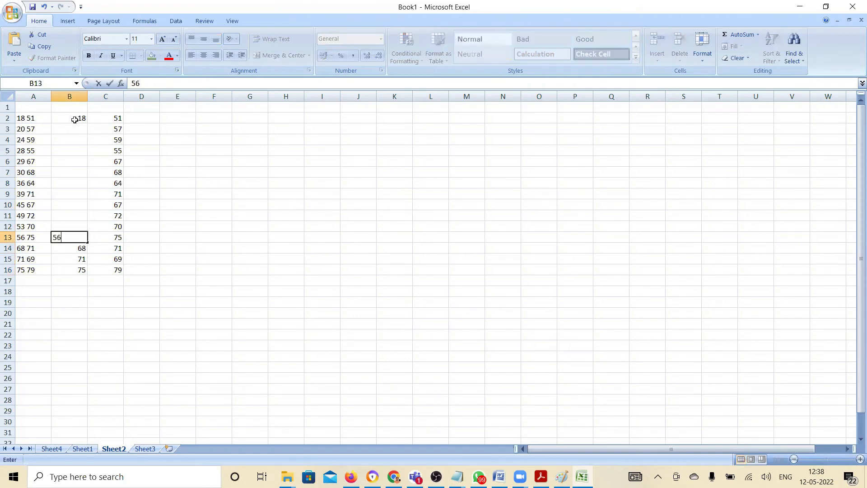
key("Up")
type("5")
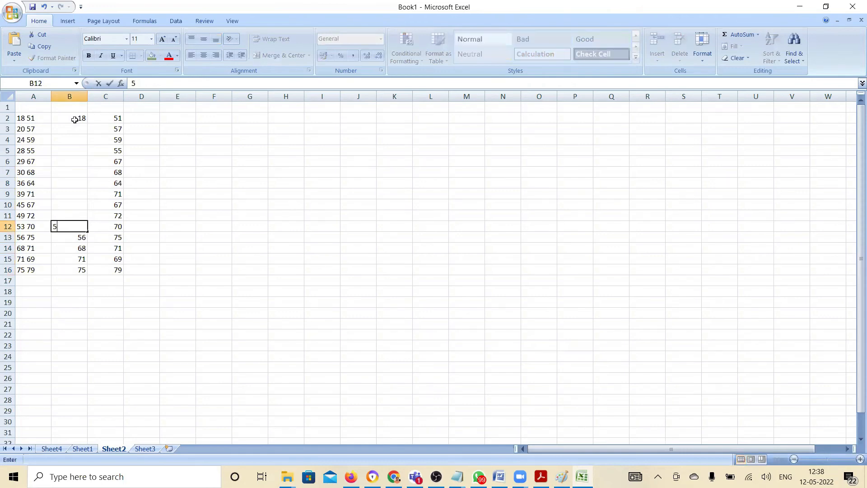
key("Up")
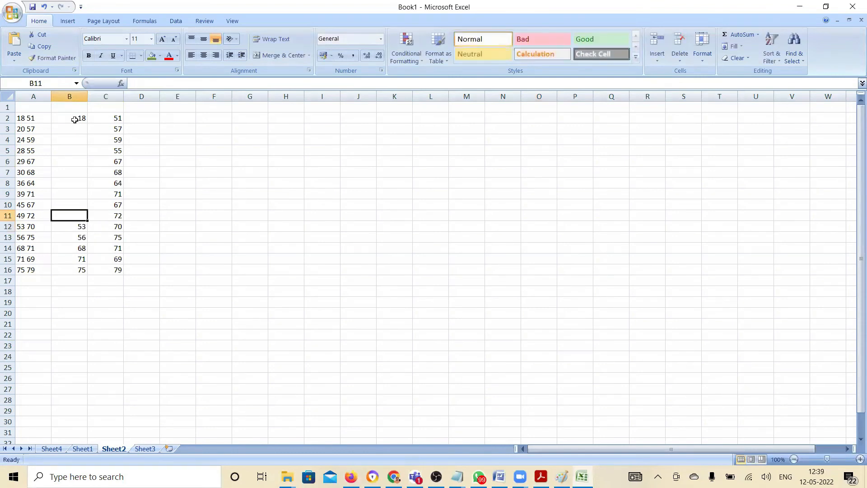
type("49")
key("Up")
type("4")
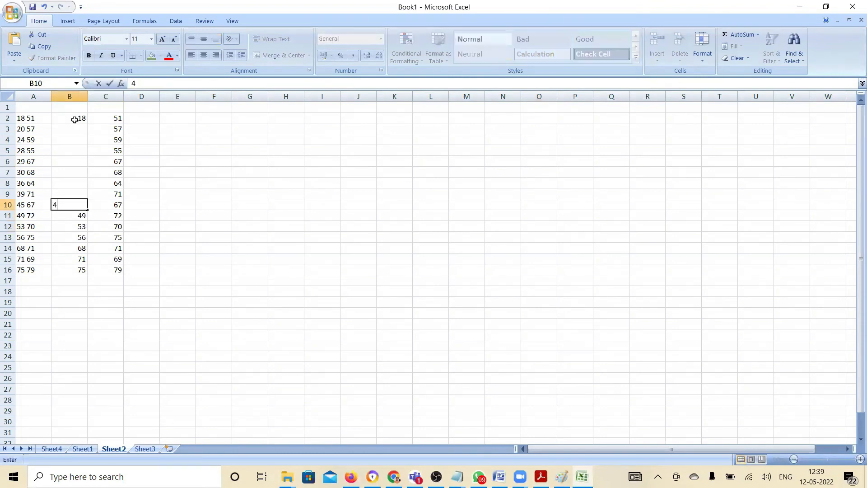
key("Up")
Enter the ages 39, 36, 30, 29, 28, 24 and 20 in column B, from B9 up to B3
type("39")
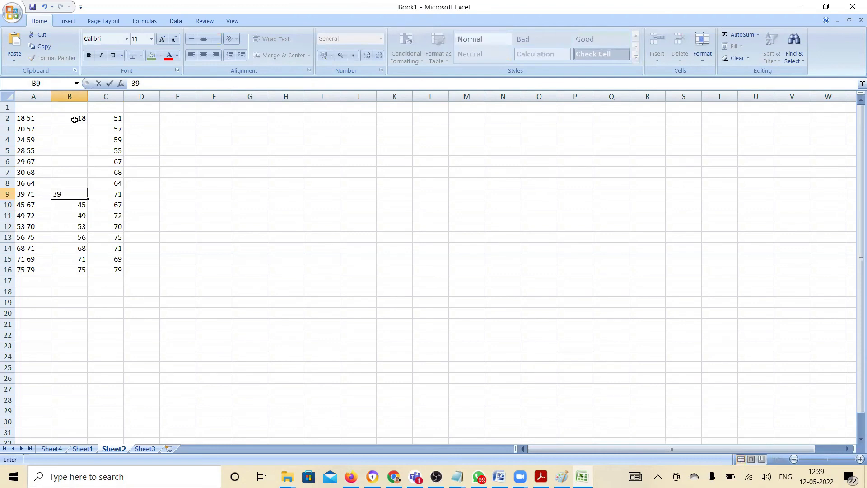
key("Up")
type("3")
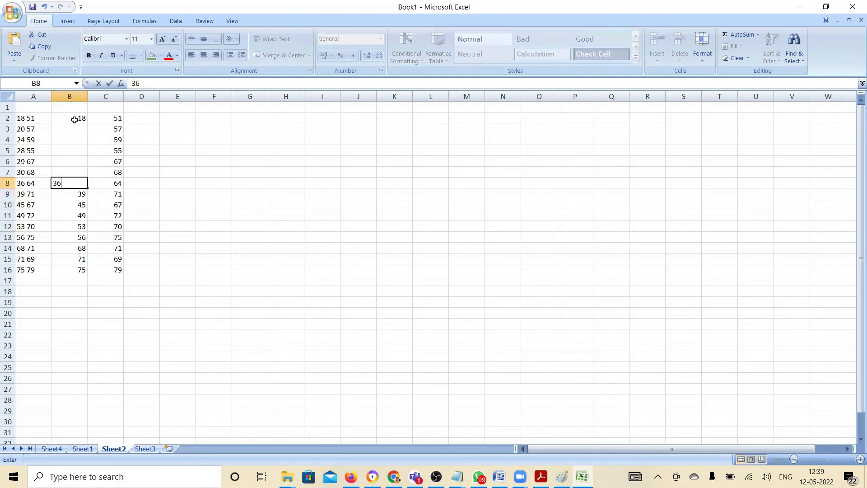
type("6")
key("Up")
type("3")
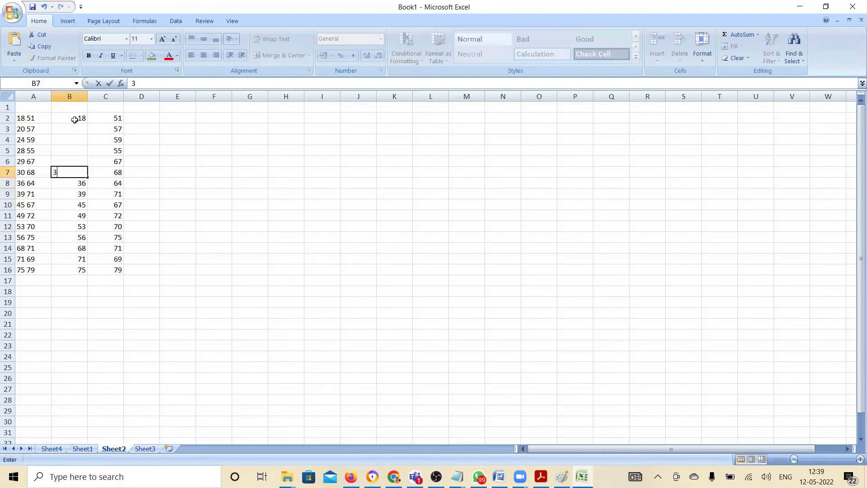
key("Up")
type("29")
key("Up")
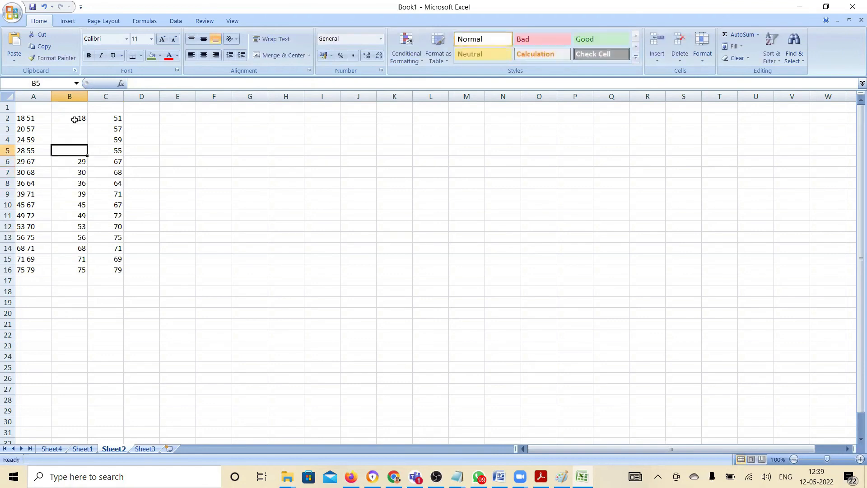
type("28")
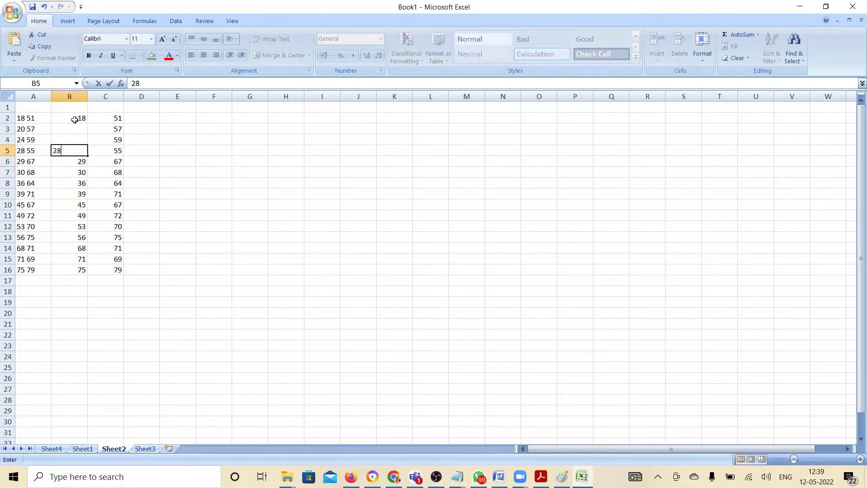
key("Up")
type("24")
key("Up")
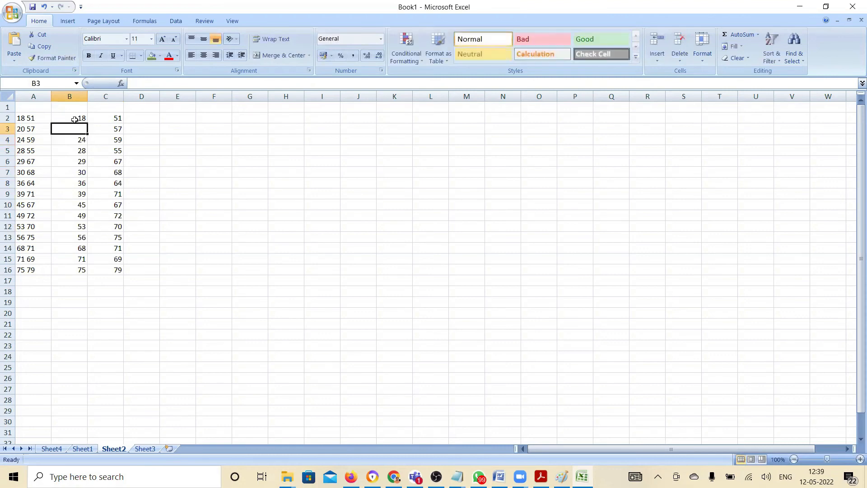
type("20")
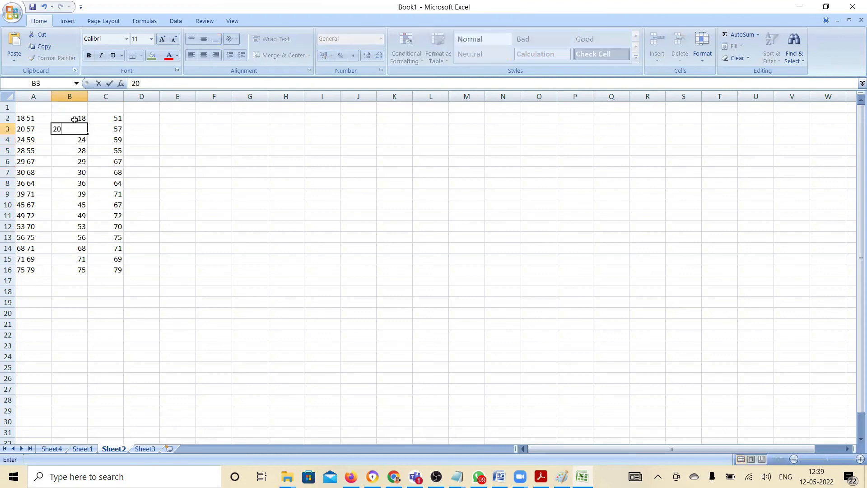
key("Up")
key("Up")
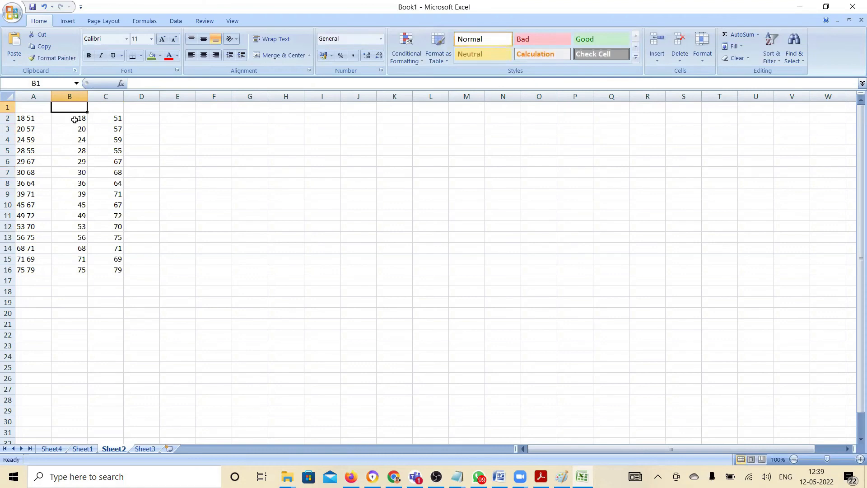
Add the column headers Age in B1 and Heart Rate in C1
type("Age")
key("Tab")
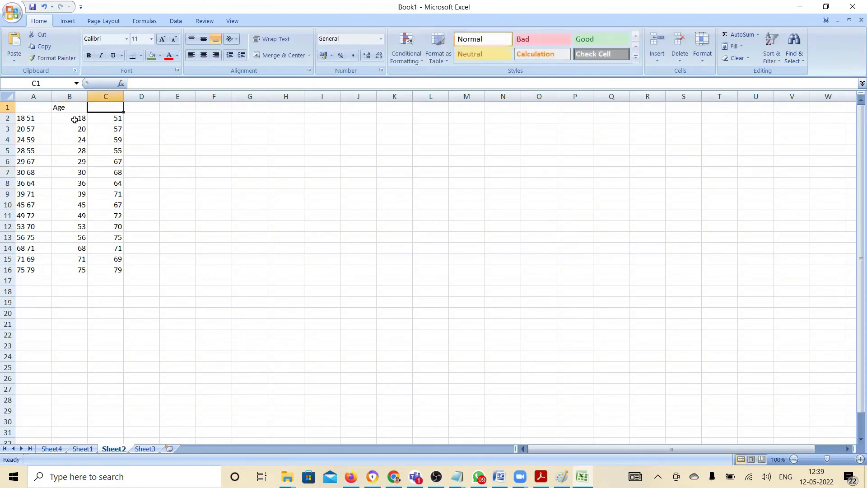
type("Heart Rate")
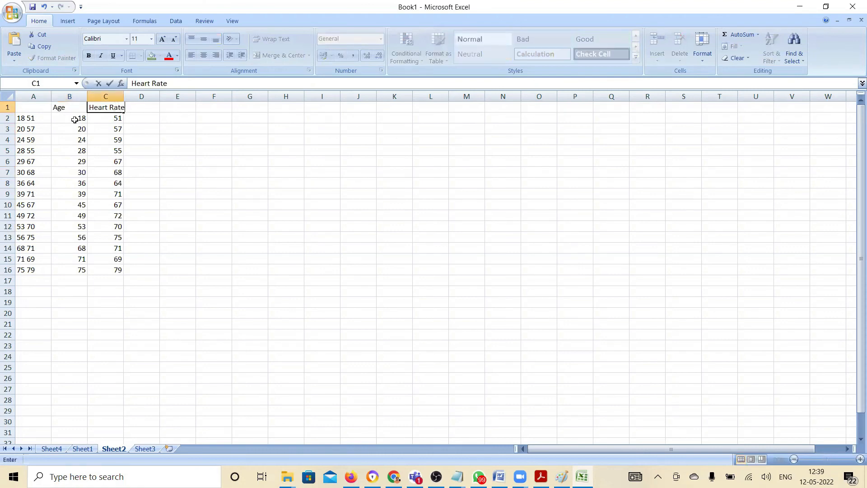
key("ctrl+Return")
Insert a markers-only scatter chart of B1:C16 and move it up beside the data, over columns H to O
key("shift+Left")
key("shift+Down")
key("shift+Down")
key("shift+Down")
key("shift+Down")
key("shift+Down")
key("shift+Down")
key("shift+Down")
key("shift+Down")
key("shift+Down")
key("shift+Down")
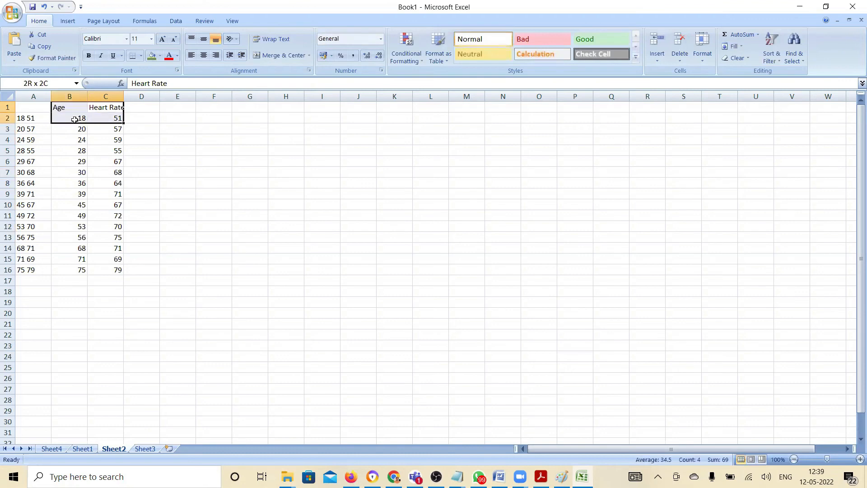
key("shift+Down")
key("shift+Down")
key("shift+Down")
key("shift+Down")
key("shift+Down")
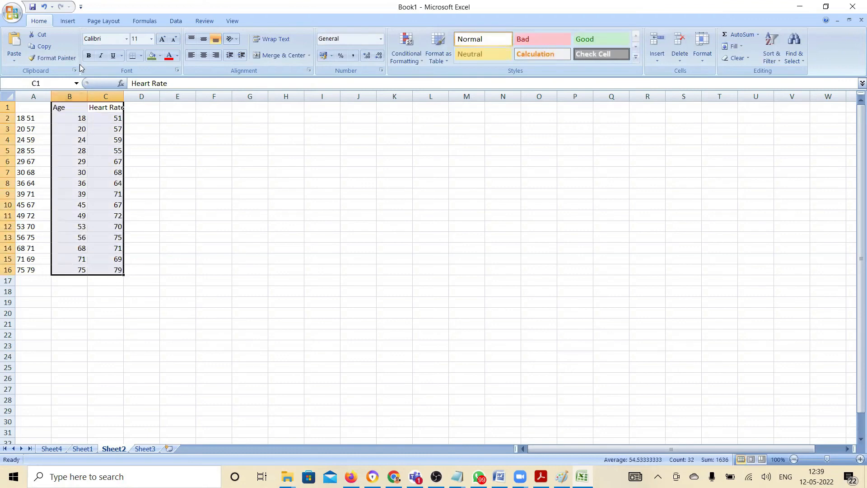
left_click(67, 21)
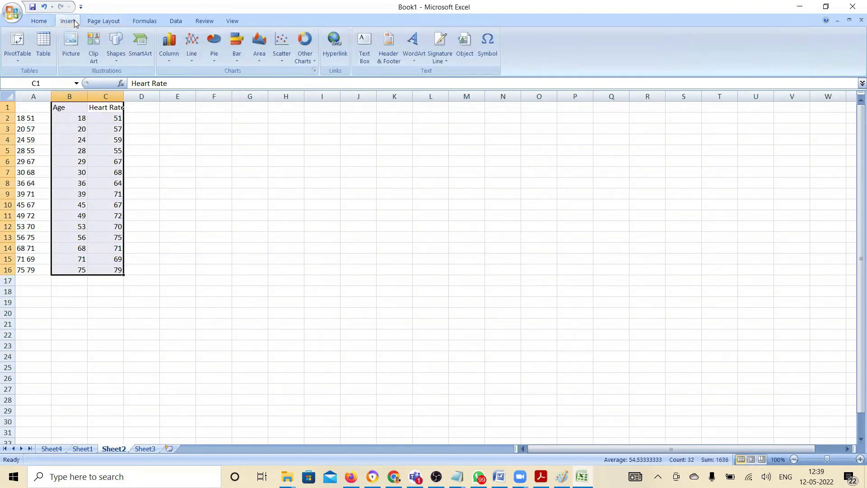
left_click(281, 44)
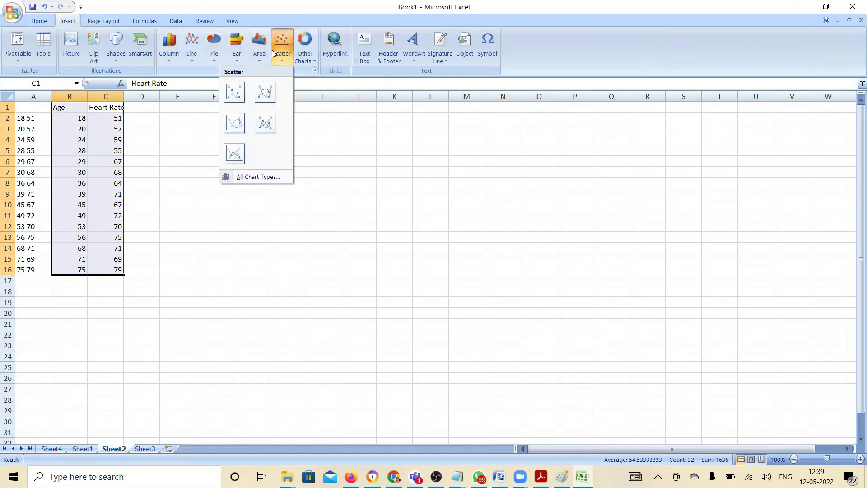
left_click(234, 89)
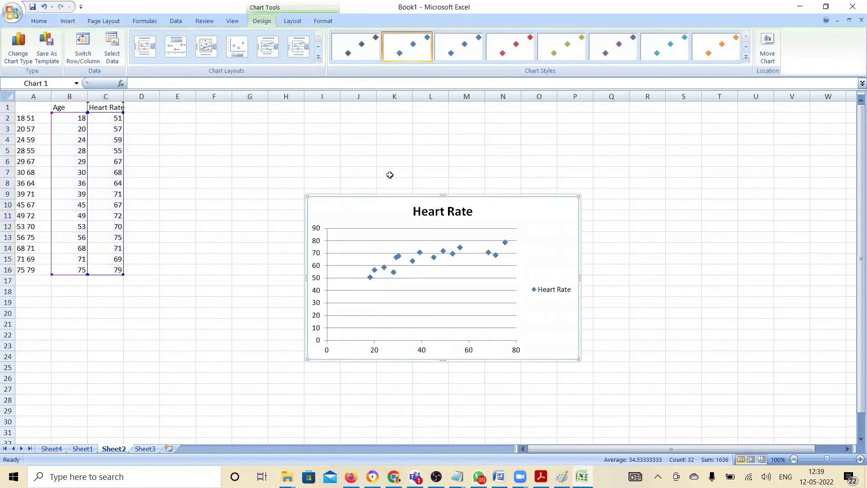
left_click_drag(514, 196, 451, 117)
left_click_drag(450, 195, 405, 110)
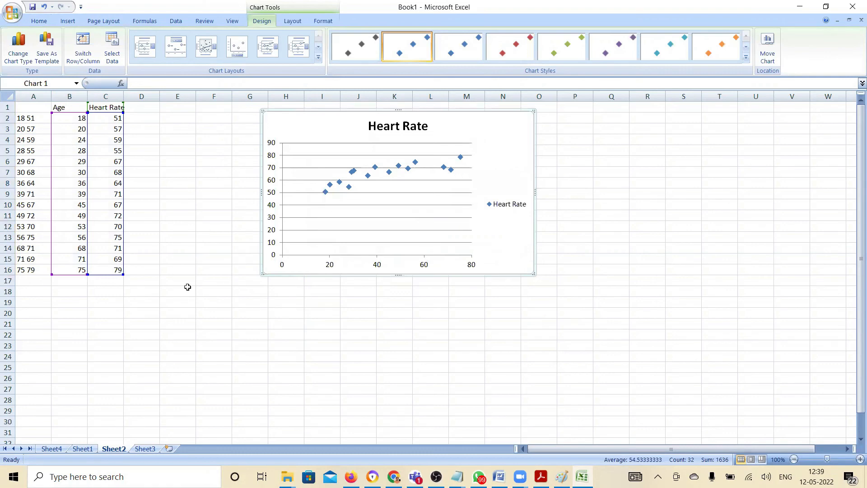
Label F18 as Correlation and calculate the age and heart-rate correlation in G18 with =correl(B2:B16,C2:C16)
left_click(206, 292)
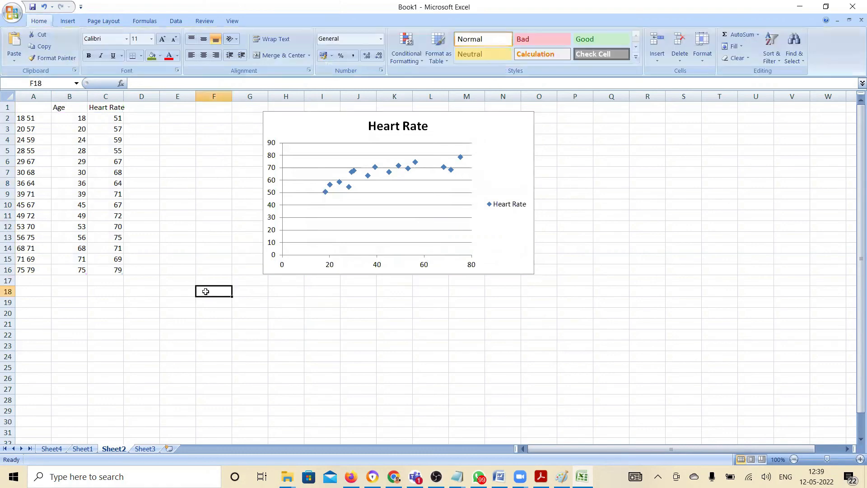
type("Correlation")
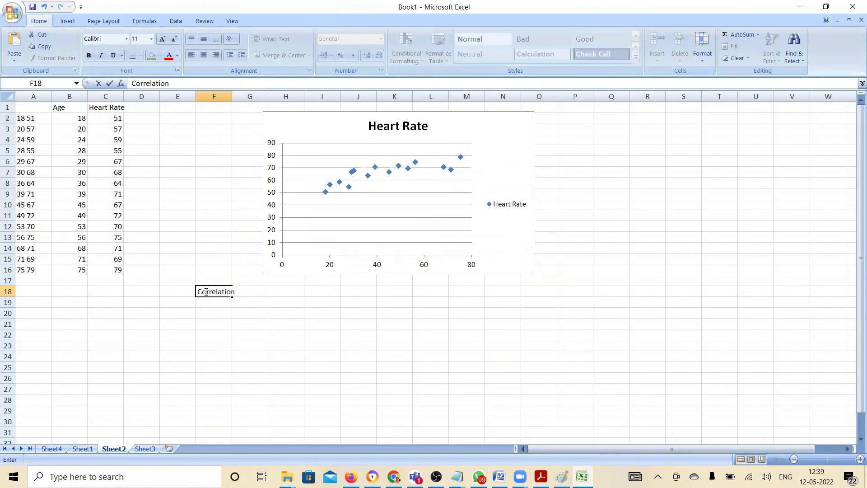
key("Tab")
type("=correl")
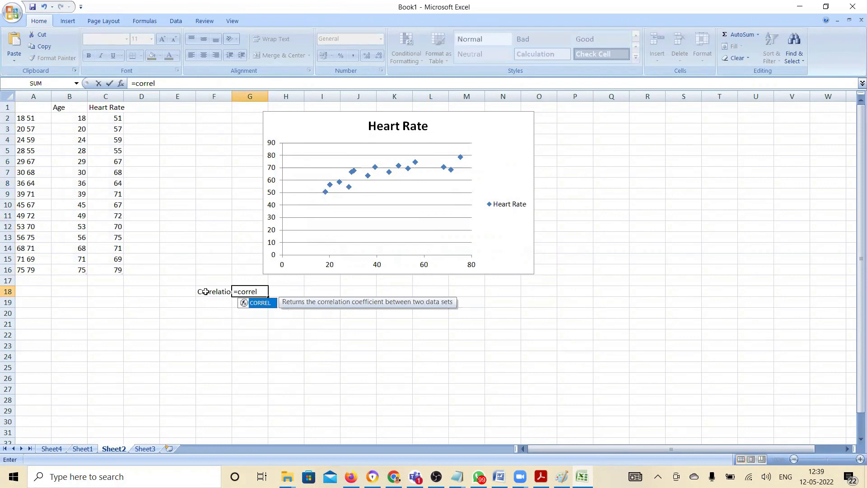
type("(")
left_click_drag(78, 120, 78, 266)
type(",")
left_click_drag(100, 117, 106, 269)
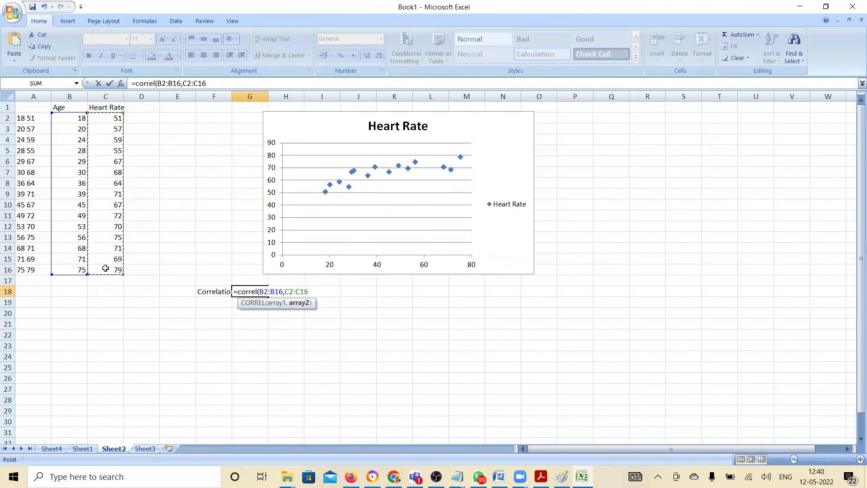
type(")")
key("Return")
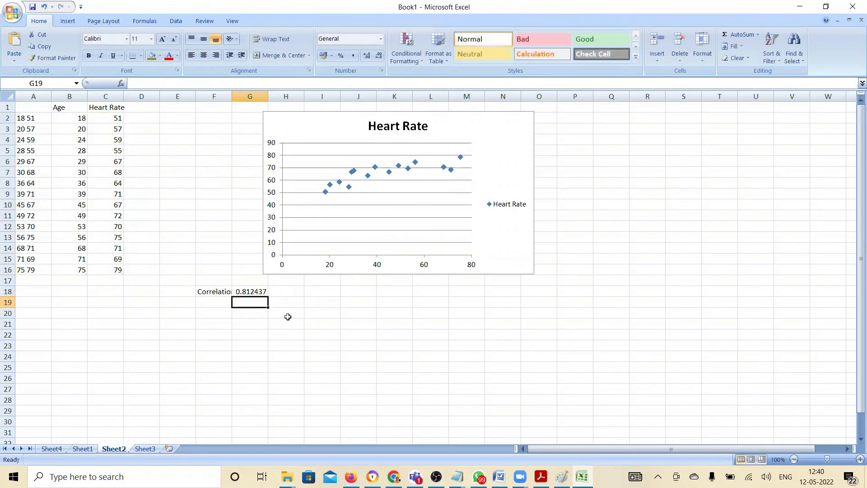
Enter the note STRONG CORRELATION in H18 and make it bold
left_click(286, 291)
type("ST")
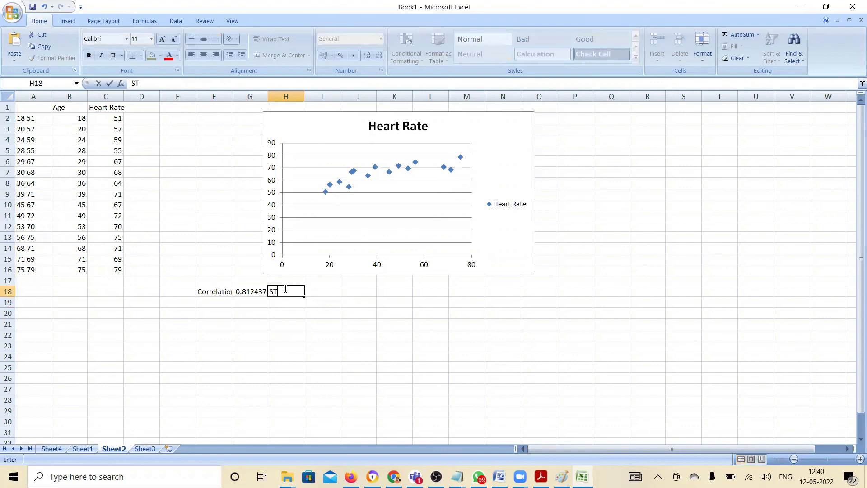
type("RONG CORR")
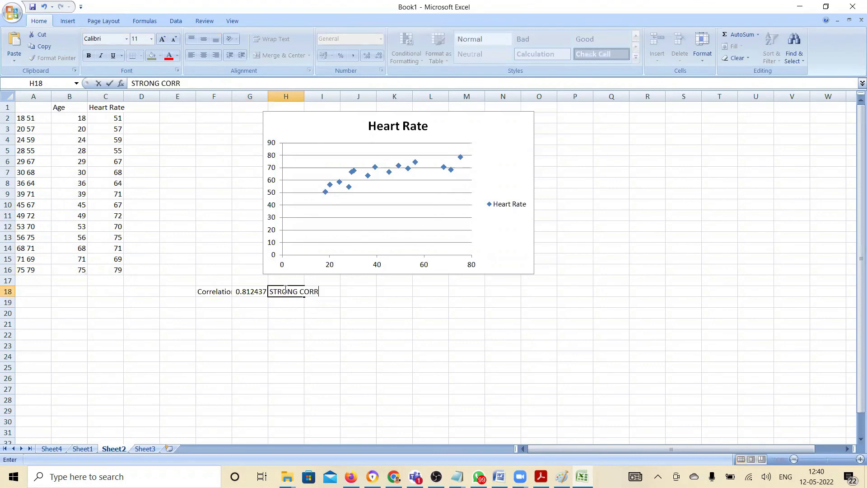
type("ELATION")
key("Return")
left_click(285, 289)
key("ctrl+b")
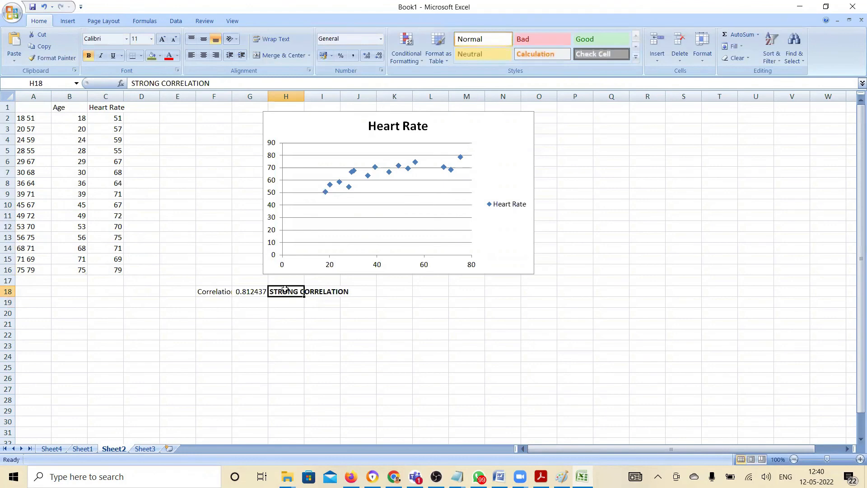
key("Return")
key("Left")
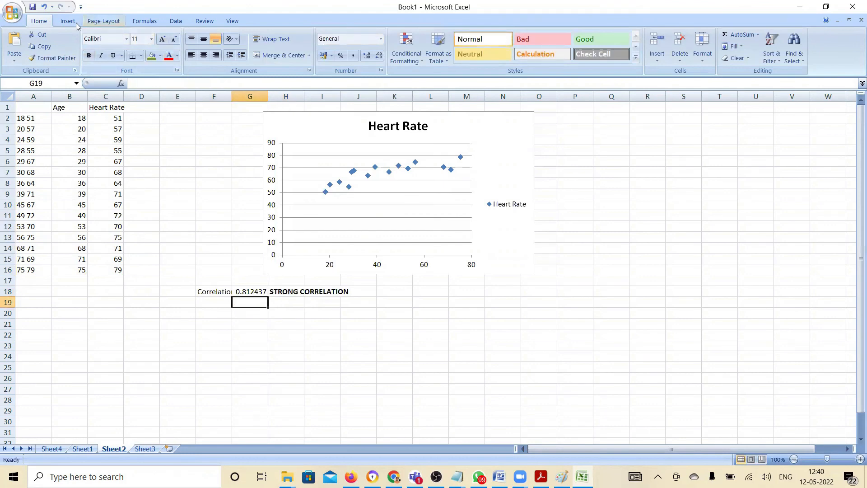
Start a Regression analysis and set its Input Y Range to the heart-rate values in C2:C16
left_click(176, 21)
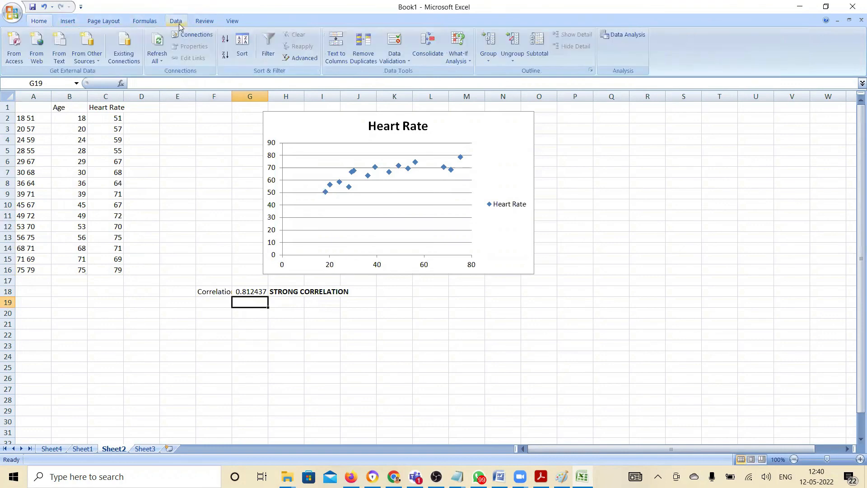
left_click(625, 35)
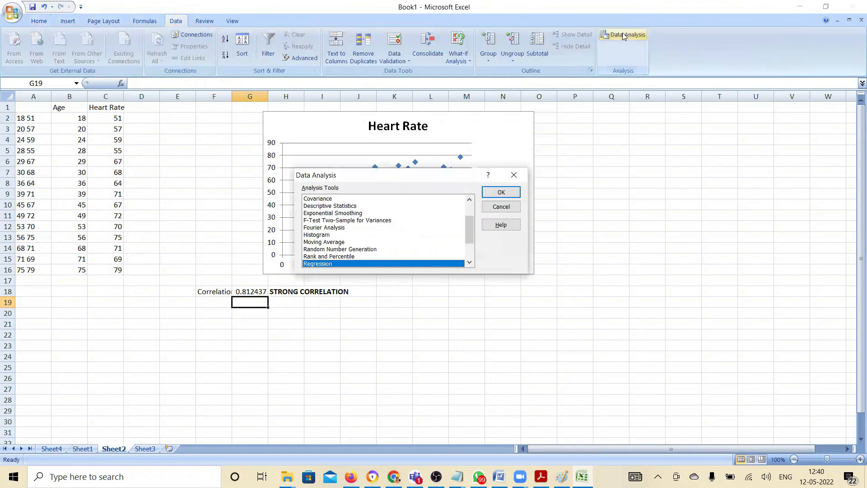
left_click(513, 193)
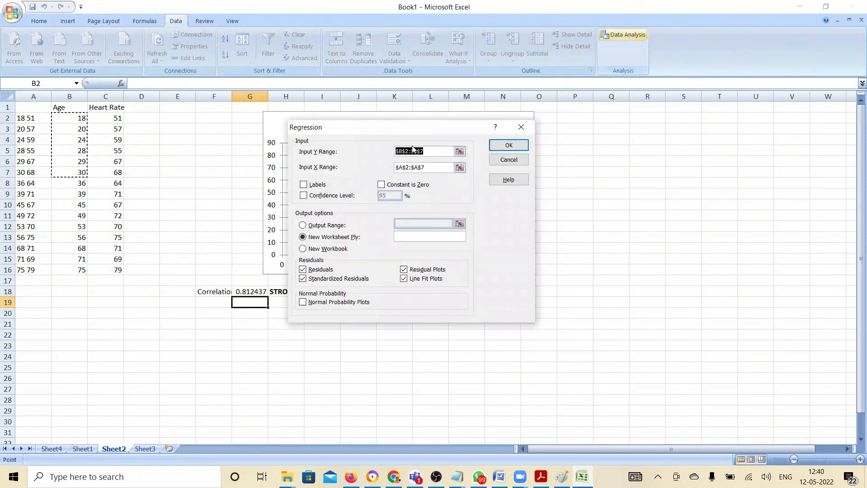
key("BackSpace")
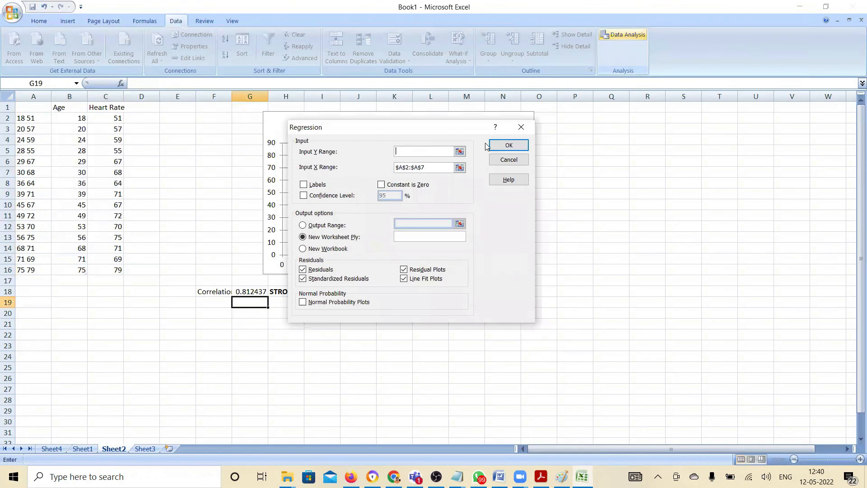
left_click(460, 152)
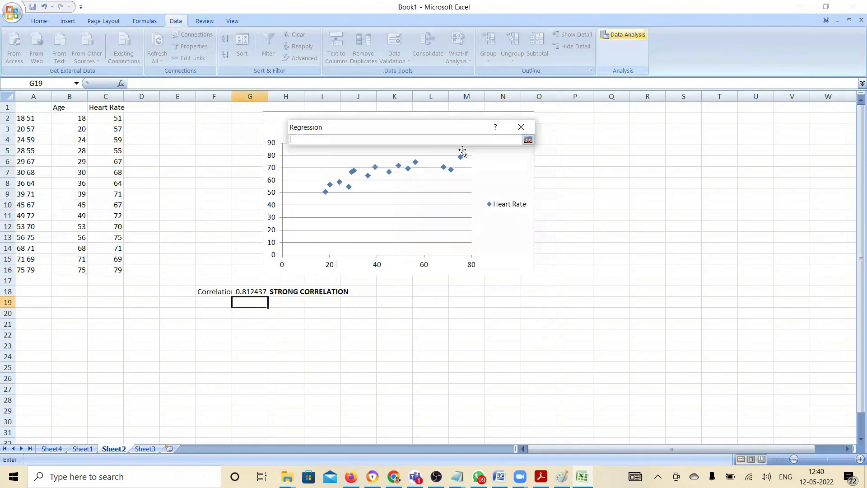
left_click(117, 121)
left_click_drag(116, 121, 117, 271)
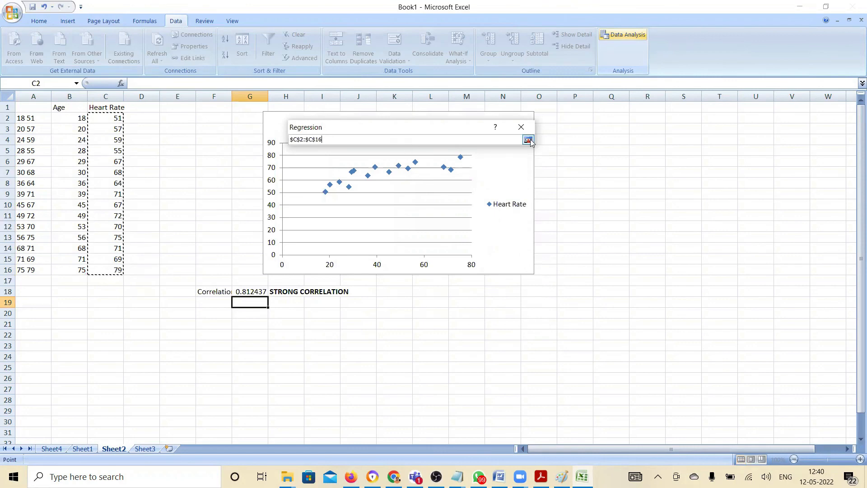
left_click(529, 140)
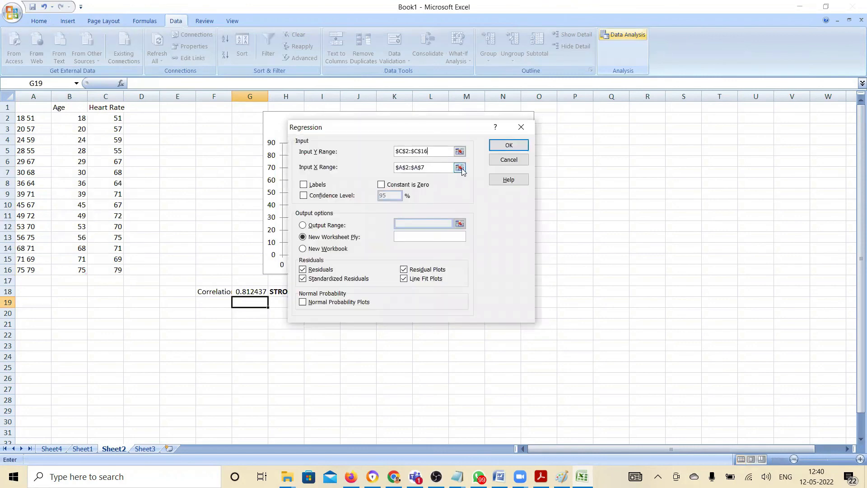
Set the Input X Range to the age values in B2:B16 and output the regression to a new worksheet
left_click(460, 167)
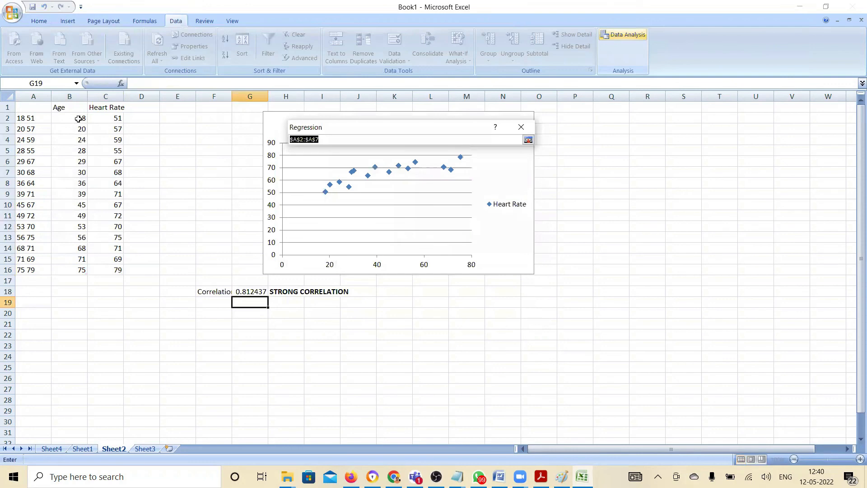
left_click_drag(70, 118, 75, 271)
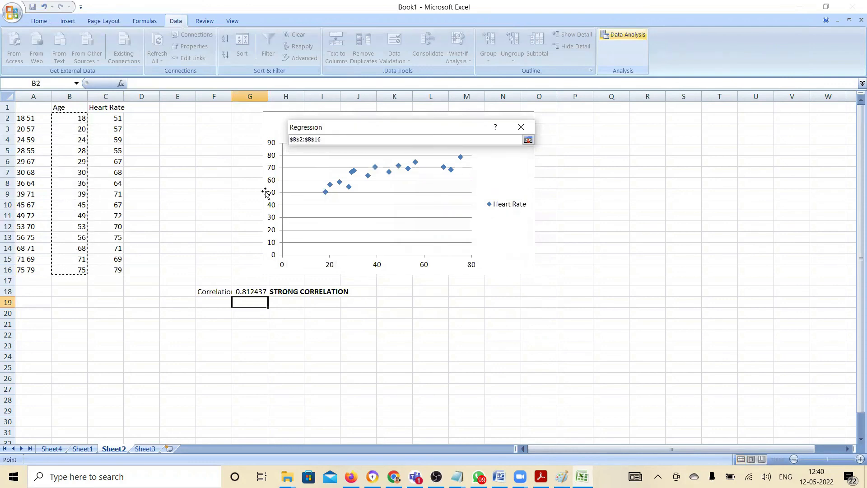
left_click(529, 140)
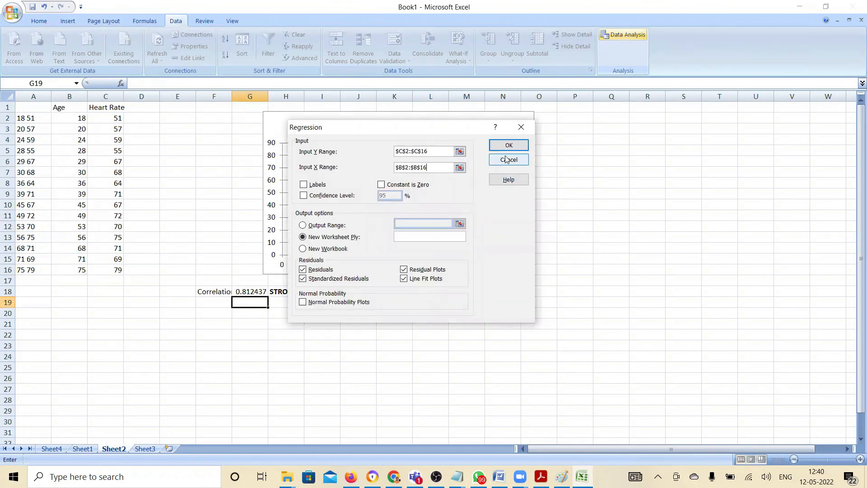
left_click(509, 146)
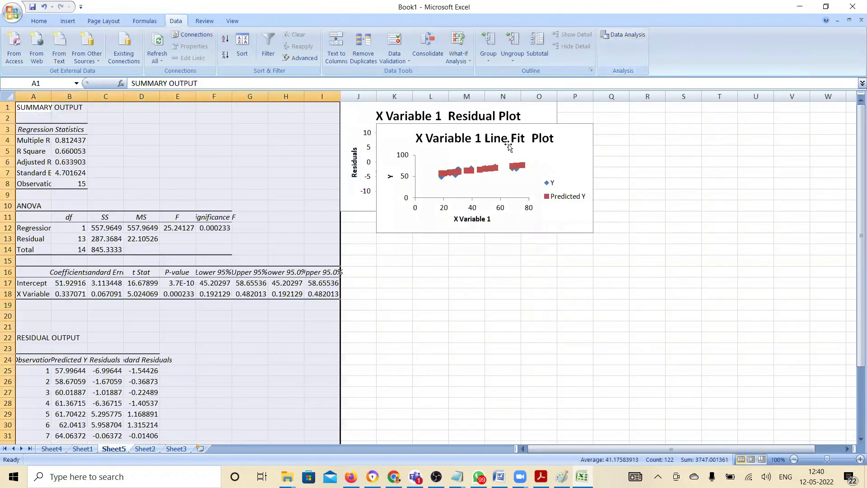
Enter the regression equation y = 0.33 X + 51.9 as text in K21 and make it bold
left_click(131, 293)
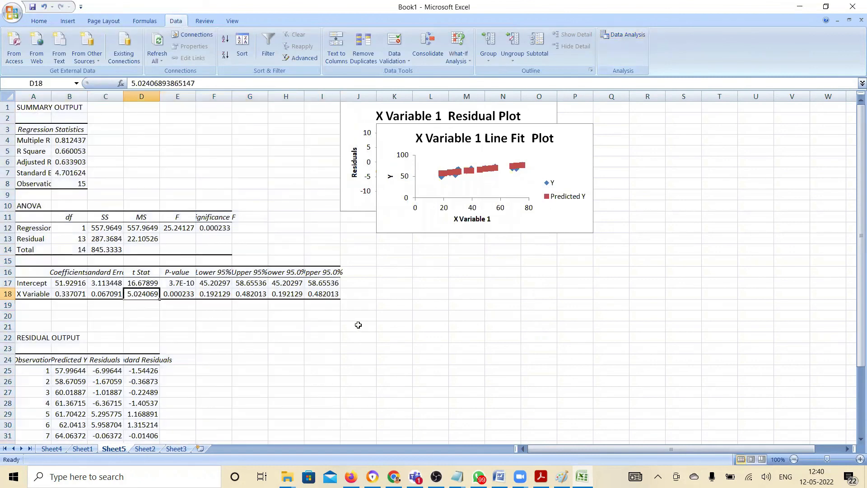
left_click(388, 325)
type("y")
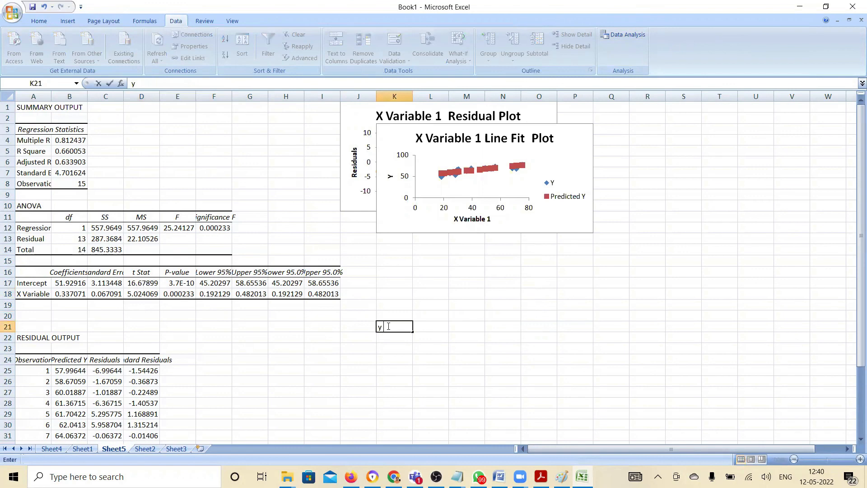
type(" = 0.33 X + 51.9")
key("ctrl+Return")
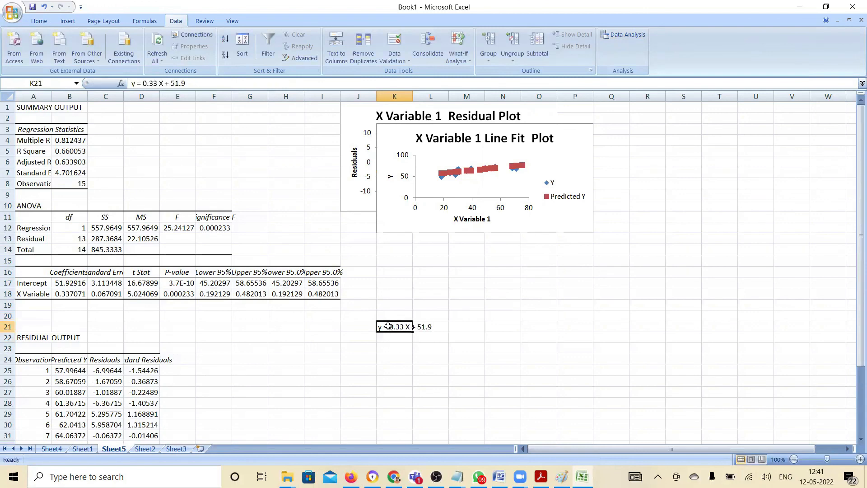
key("ctrl+b")
Examine the R Square, the X variable's P-value and t Stat, the Standard Error and the regression equation
left_click(80, 148)
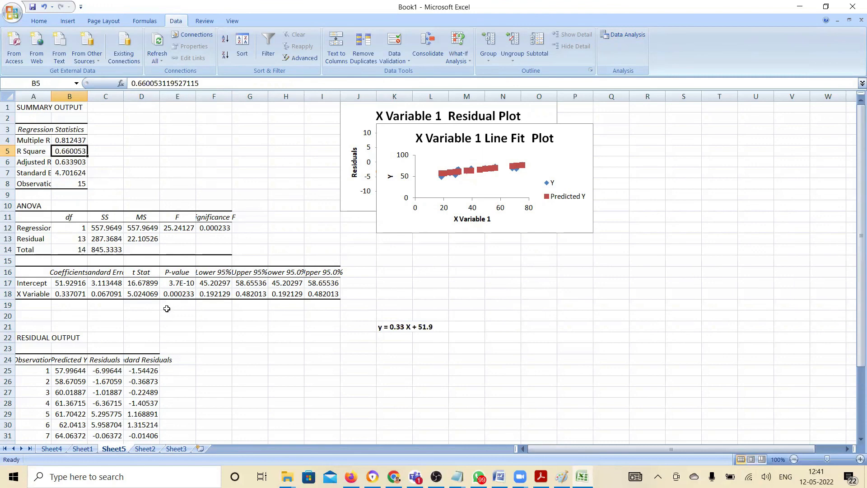
left_click(179, 292)
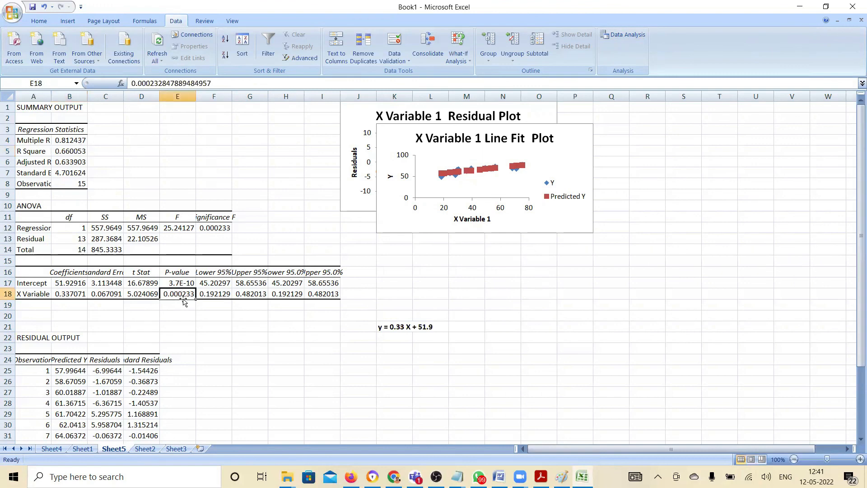
left_click_drag(183, 300, 142, 273)
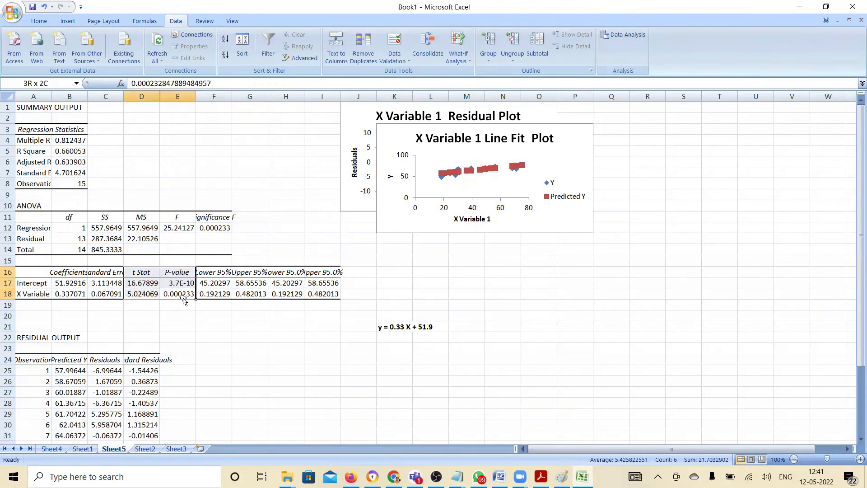
left_click(147, 294)
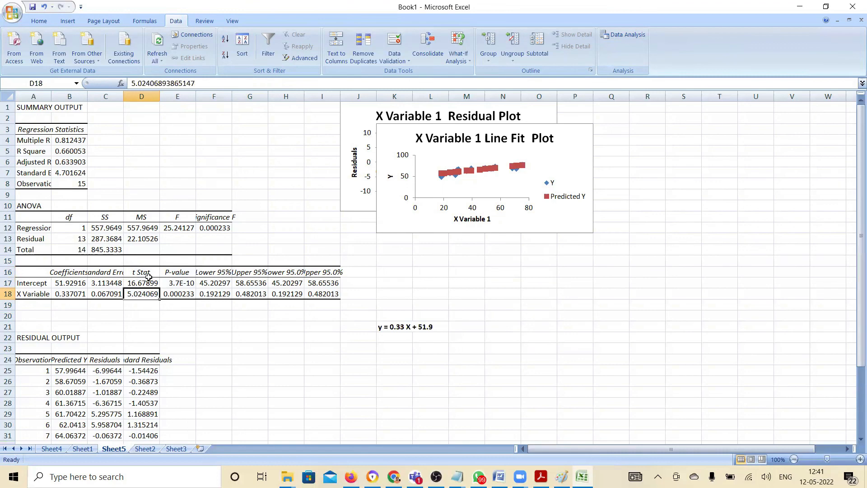
left_click(76, 172)
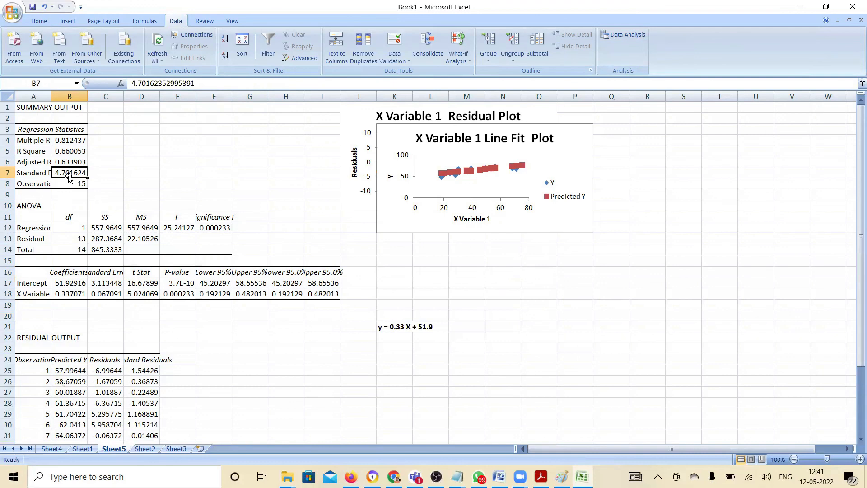
left_click(392, 327)
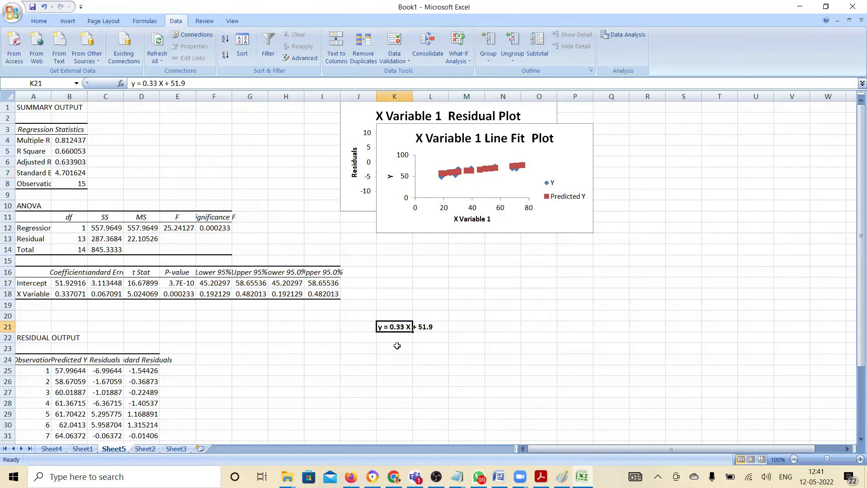
Enter the age 29 in K23, calculate its predicted heart rate in K24 with =29*0.33 + 51.9 and make the result bold
left_click(395, 348)
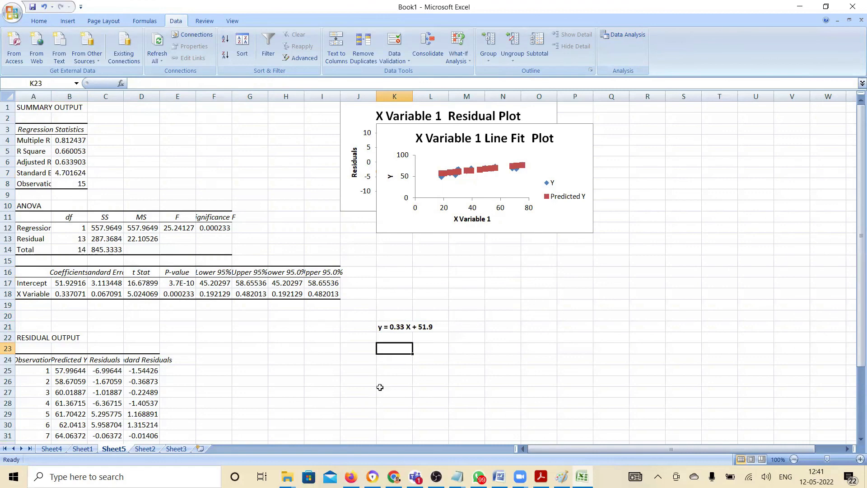
type("29")
key("Return")
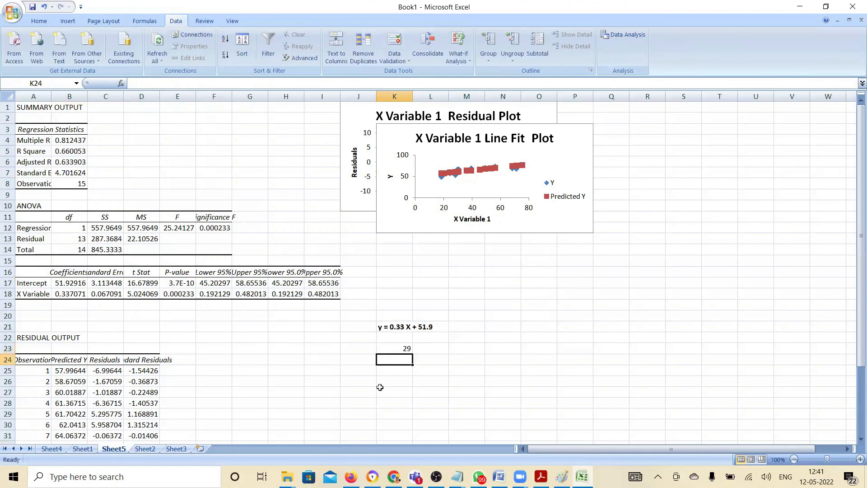
type("=29*0.33")
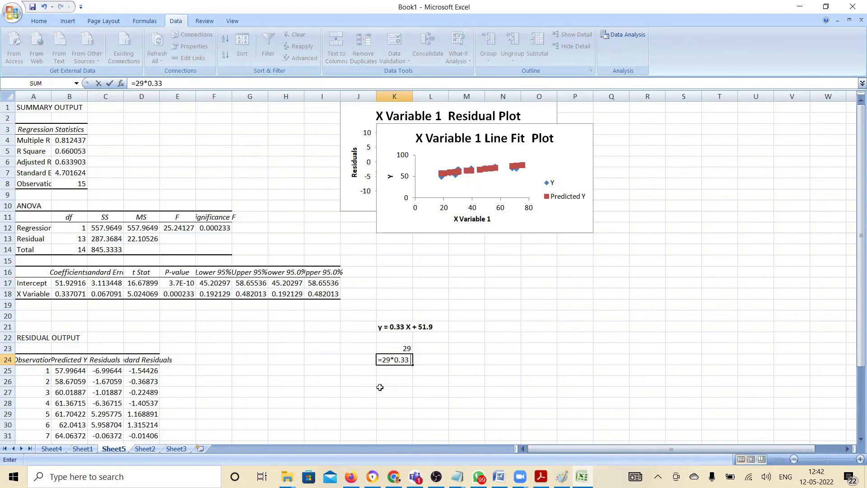
type(" + 51.9")
key("Return")
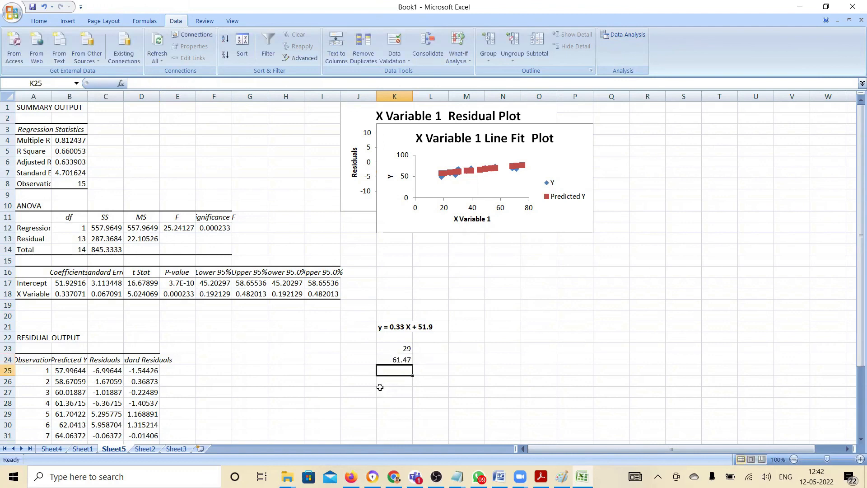
key("Up")
key("ctrl+b")
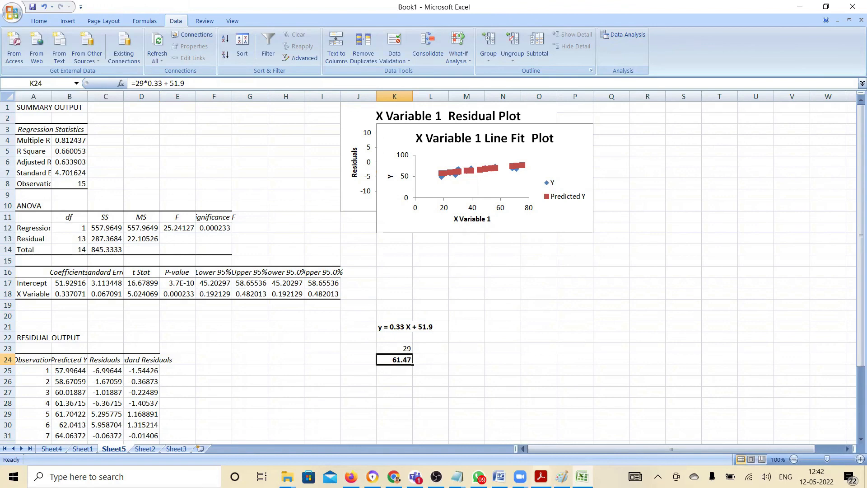
Switch to 1 Regression.pdf in Adobe Acrobat Reader and review the sections from Illustration 3 through coefficient estimation, forecasting quality and model evaluation metrics
mouse_move(540, 475)
left_click(541, 431)
left_click(466, 349)
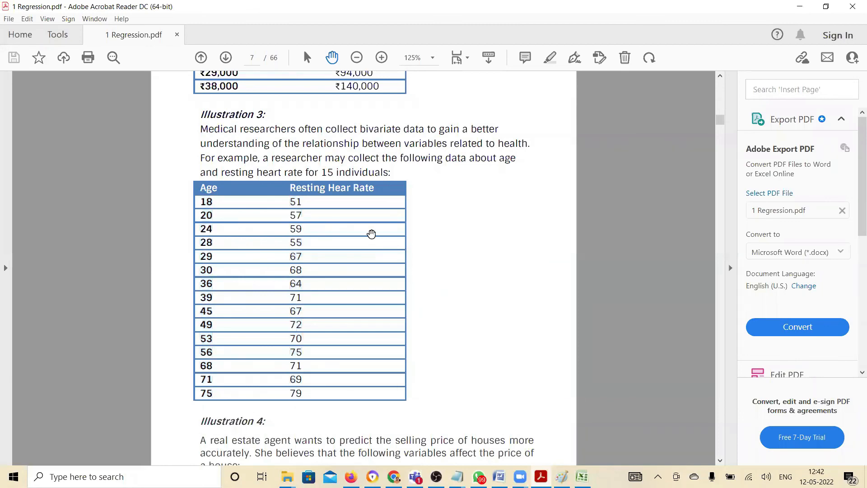
scroll(371, 233, "up", 5)
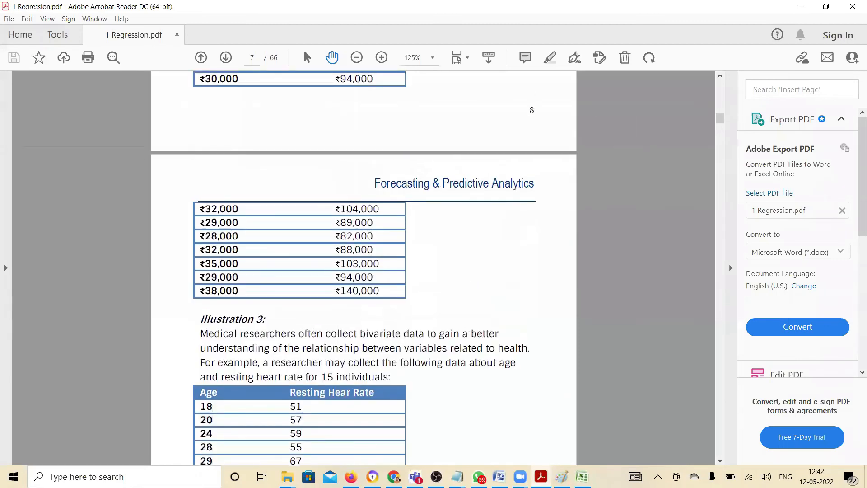
scroll(396, 232, "up", 4)
scroll(371, 234, "down", 18)
scroll(371, 233, "down", 7)
scroll(371, 234, "down", 15)
scroll(371, 234, "down", 3)
scroll(372, 234, "down", 14)
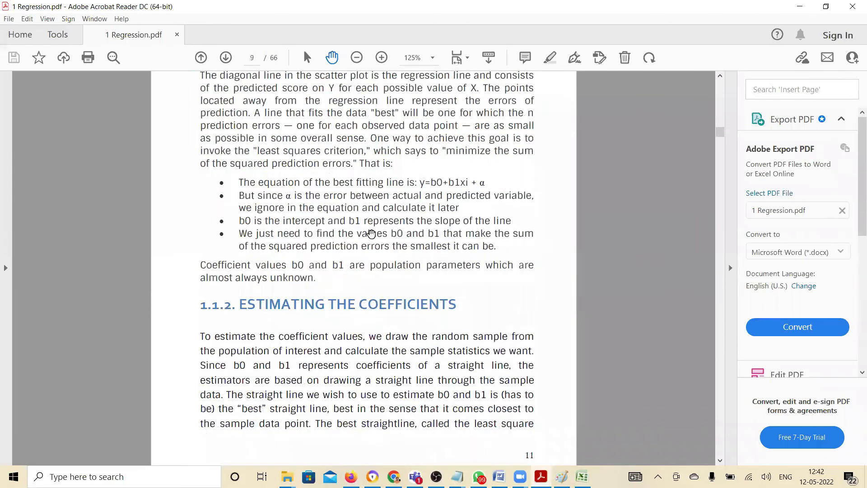
scroll(371, 234, "down", 14)
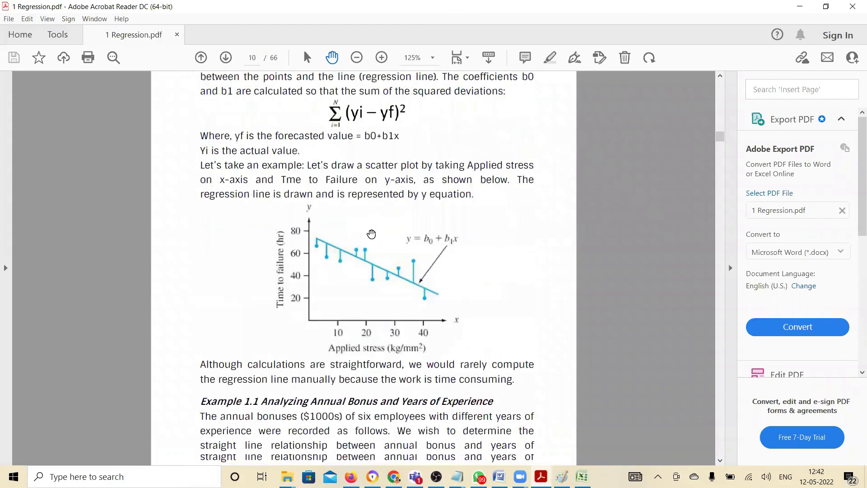
scroll(371, 234, "down", 4)
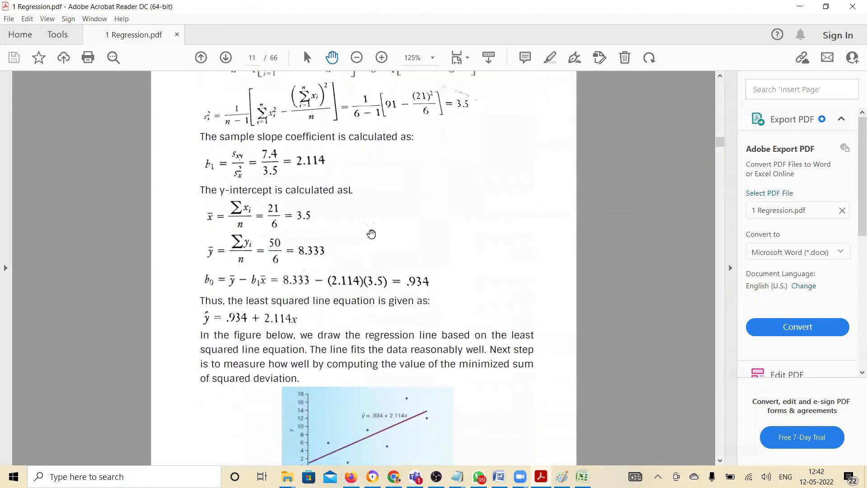
scroll(372, 233, "down", 12)
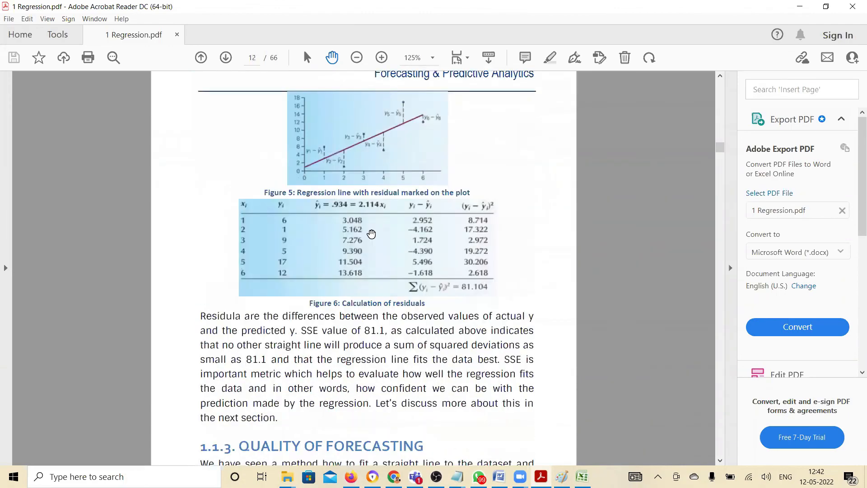
scroll(371, 233, "down", 13)
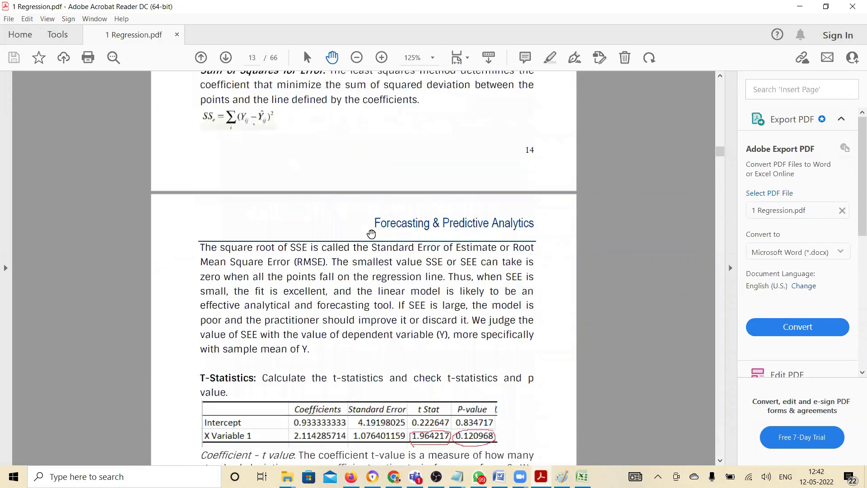
scroll(372, 234, "down", 10)
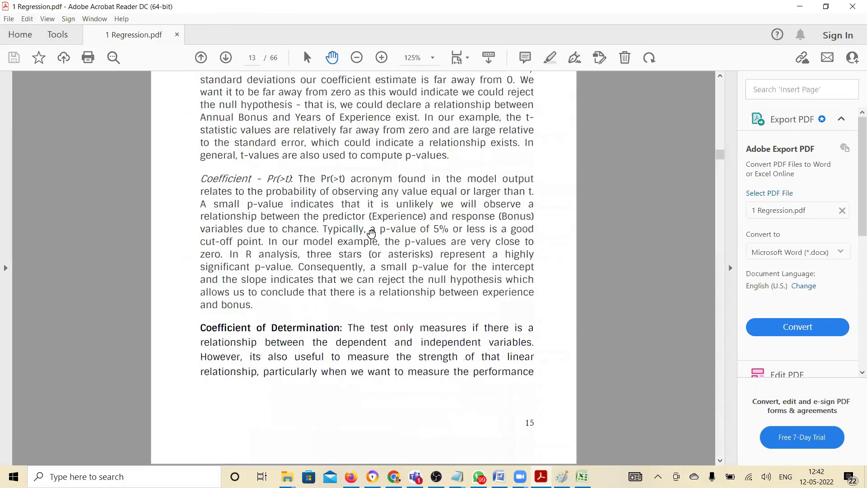
scroll(371, 234, "down", 3)
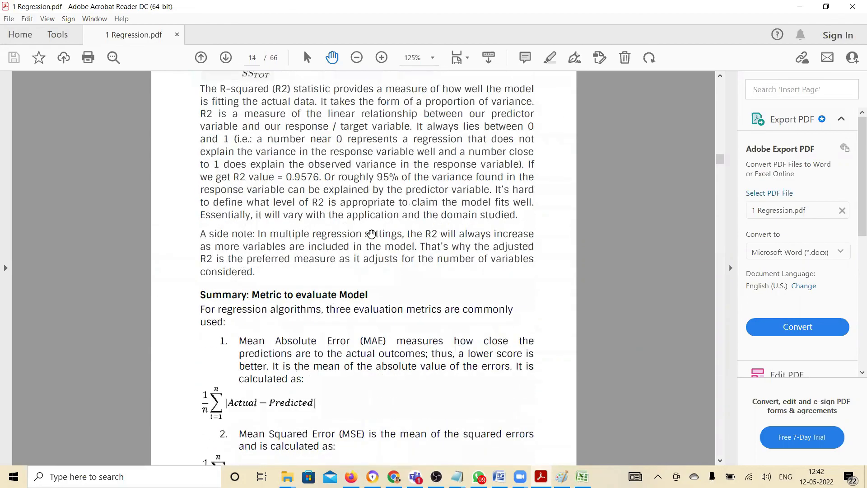
scroll(372, 233, "down", 9)
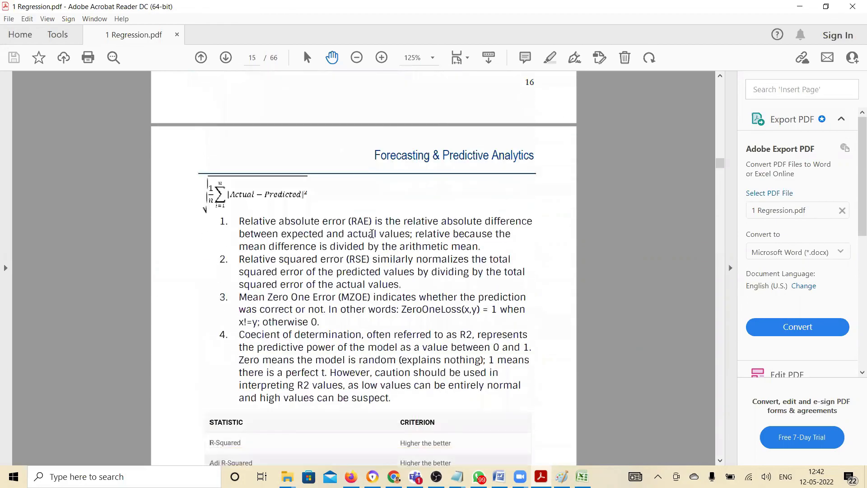